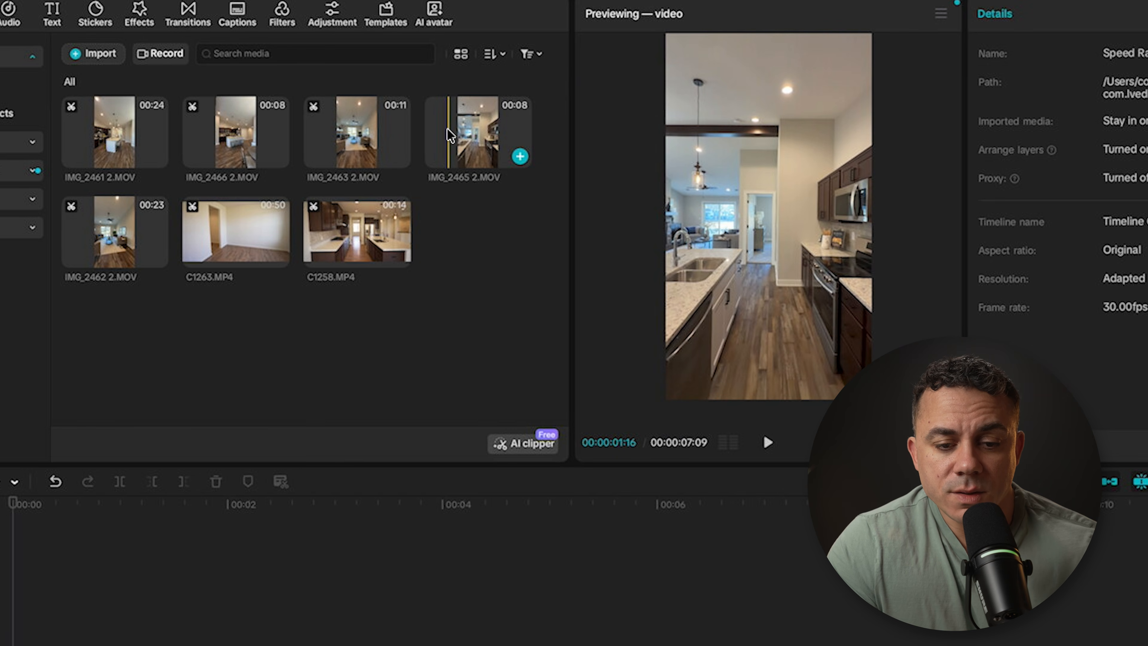
Step: Trim the start and end of the IMG_2465 2.MOV source clip to about 00:00:04:18 and place it at the start of the timeline
{"action": "left_click", "coordinate": [447, 129]}
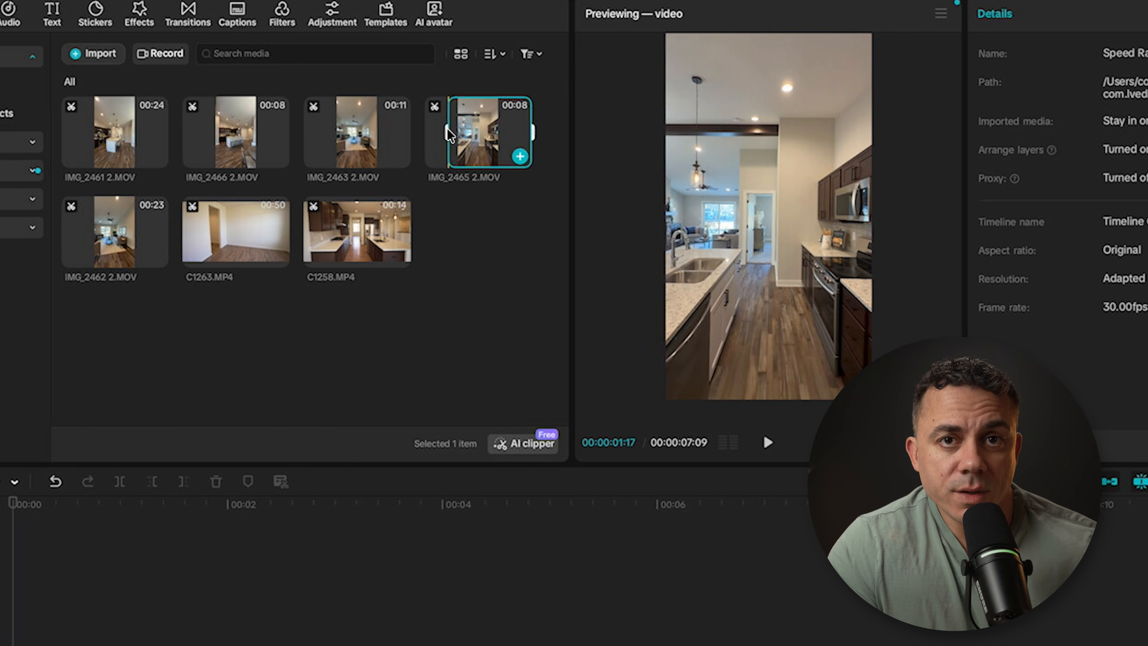
{"action": "left_click_drag", "start_coordinate": [532, 132], "coordinate": [417, 128]}
{"action": "left_click_drag", "start_coordinate": [505, 131], "coordinate": [527, 131]}
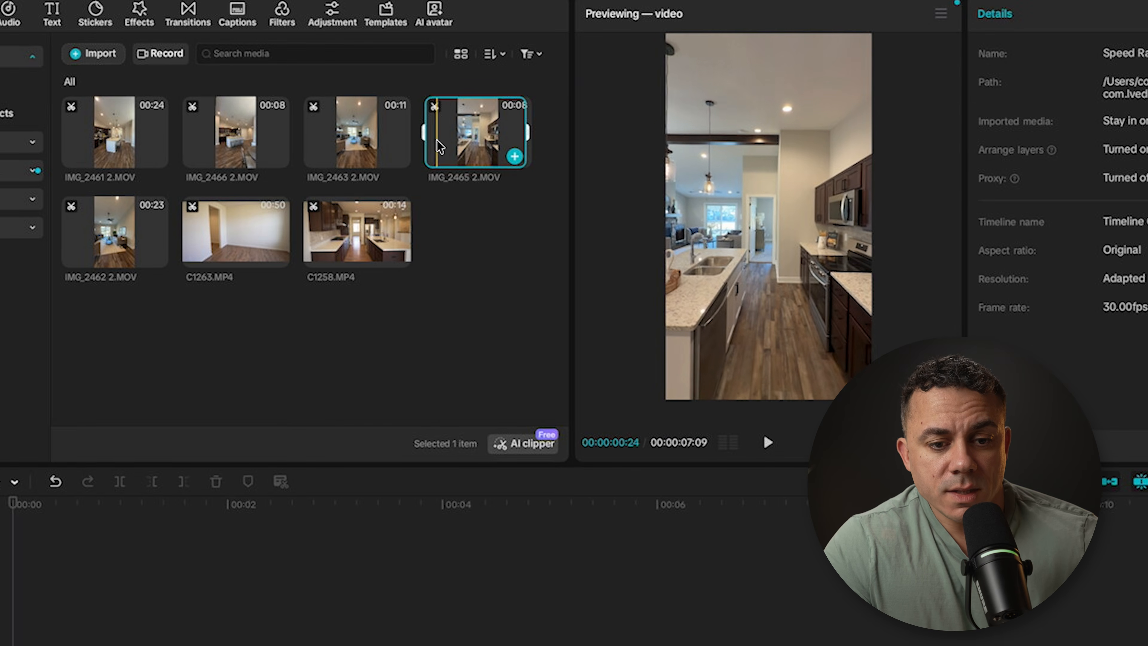
{"action": "left_click_drag", "start_coordinate": [426, 138], "coordinate": [440, 137]}
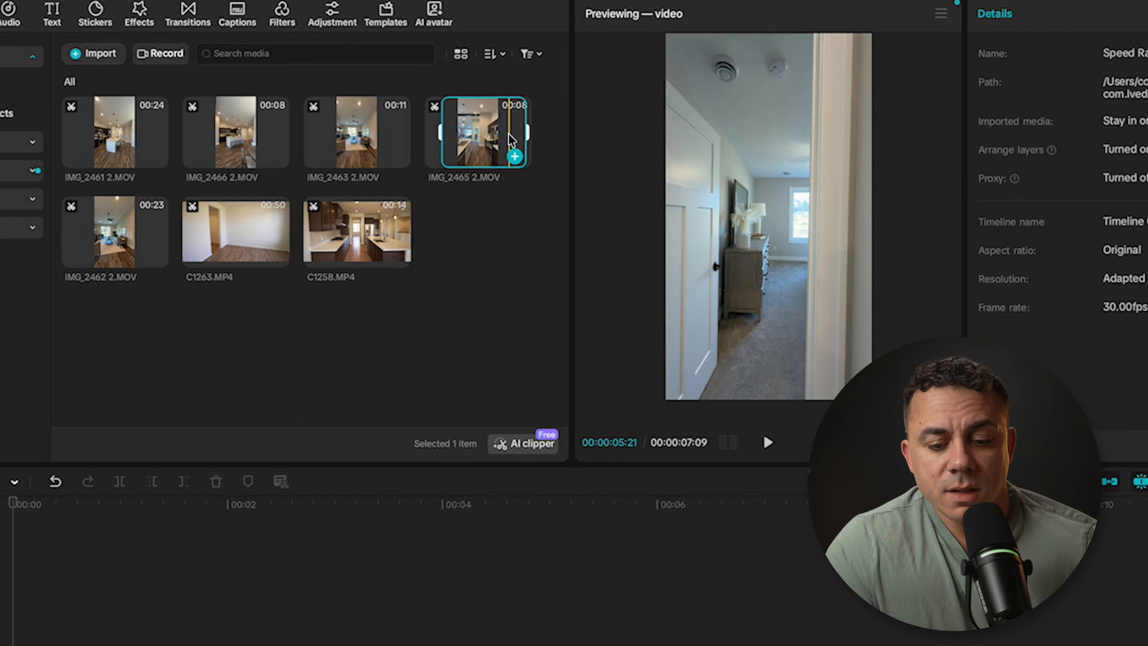
{"action": "key", "text": "o"}
{"action": "left_click_drag", "start_coordinate": [511, 140], "coordinate": [161, 522]}
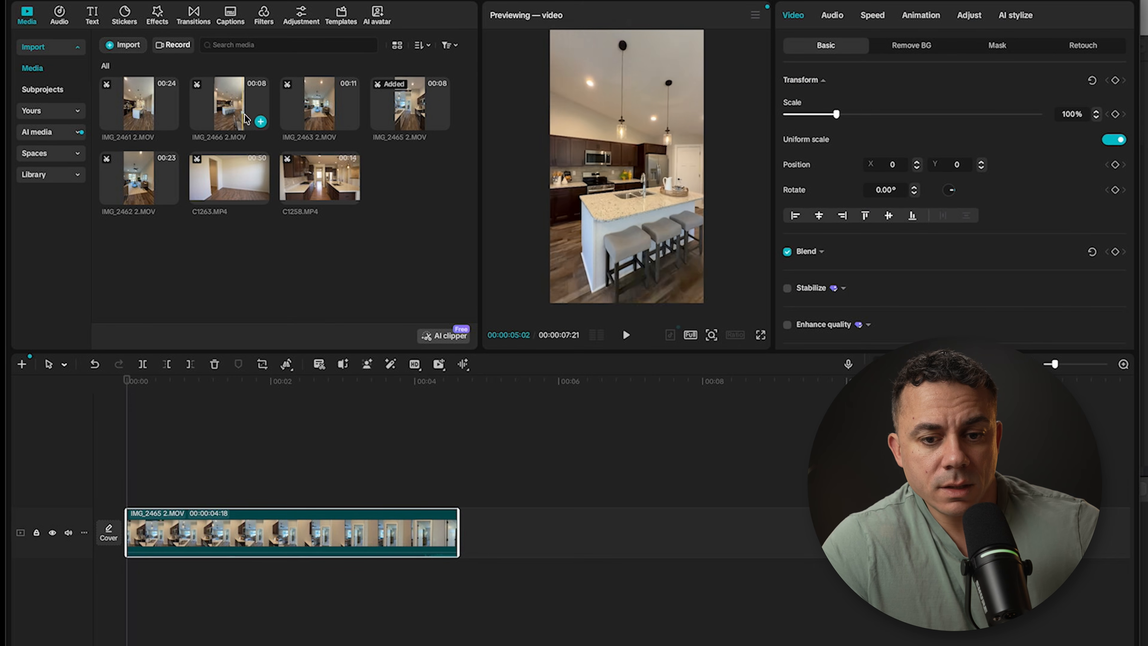
Step: Trim the IMG_2466 2.MOV source clip to about 00:00:03:18 and append it after the first clip on the timeline
{"action": "left_click", "coordinate": [213, 114]}
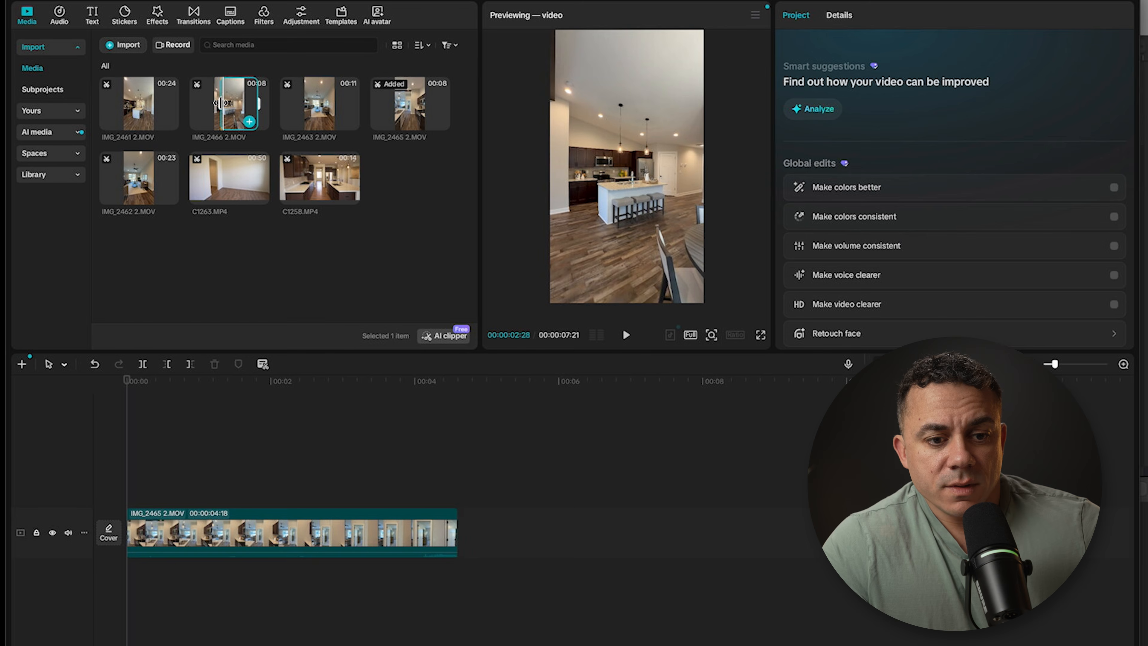
{"action": "left_click_drag", "start_coordinate": [212, 114], "coordinate": [477, 526]}
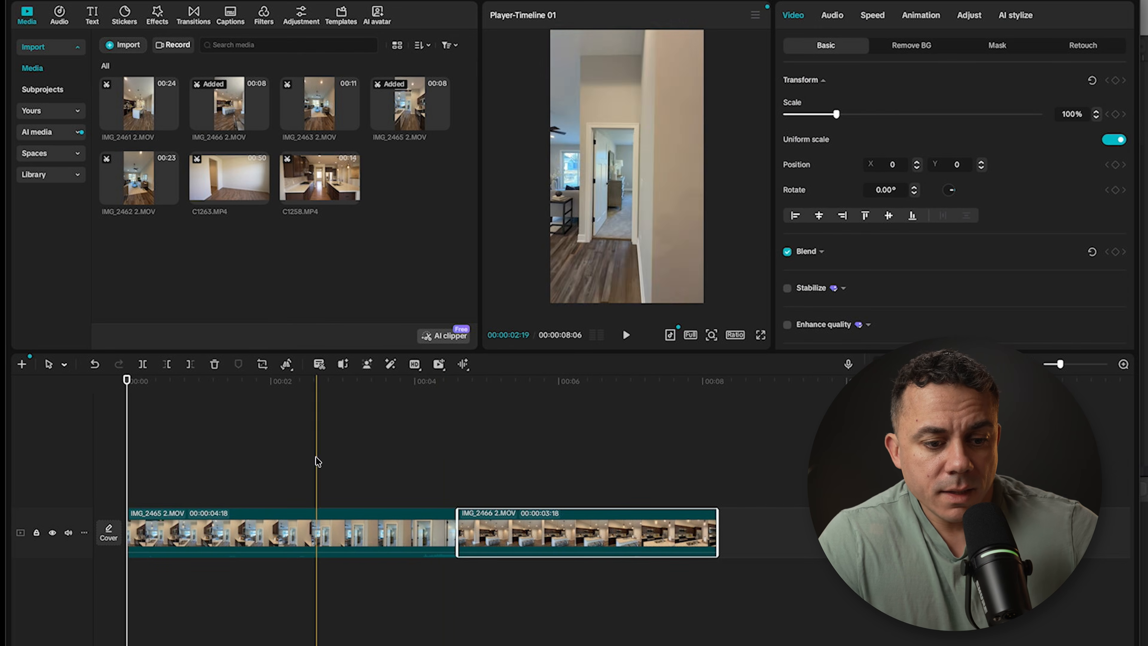
{"action": "left_click_drag", "start_coordinate": [127, 402], "coordinate": [337, 417]}
Step: Reverse the IMG_2465 2.MOV clip on the timeline
{"action": "left_click", "coordinate": [300, 518]}
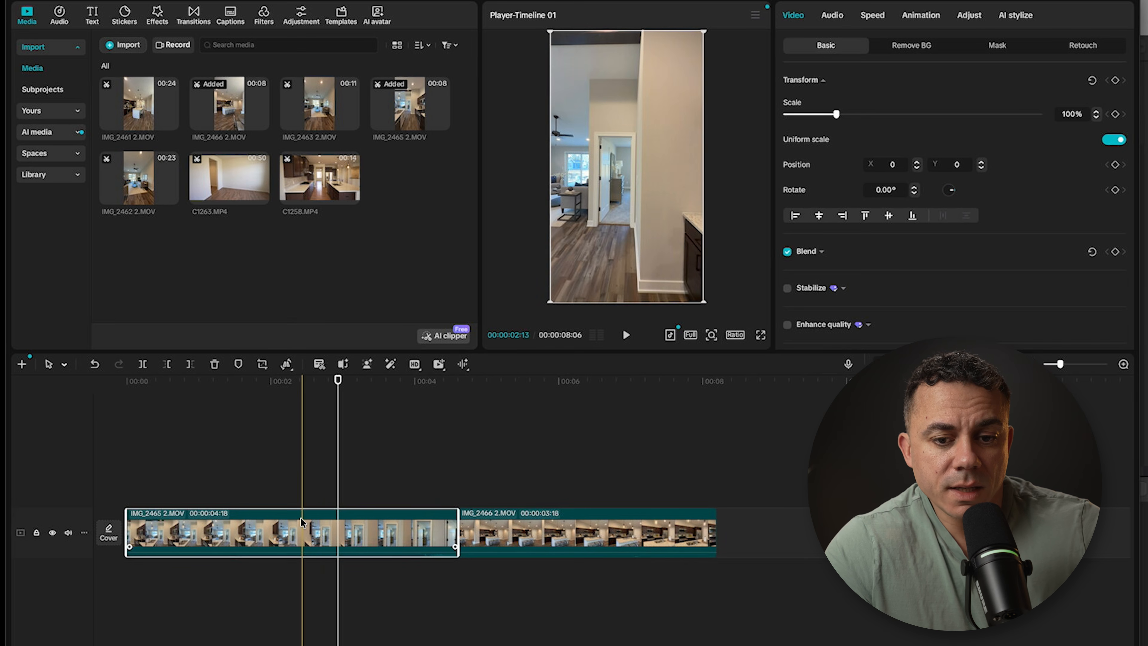
{"action": "left_click_drag", "start_coordinate": [339, 378], "coordinate": [203, 379]}
{"action": "left_click_drag", "start_coordinate": [204, 430], "coordinate": [334, 411]}
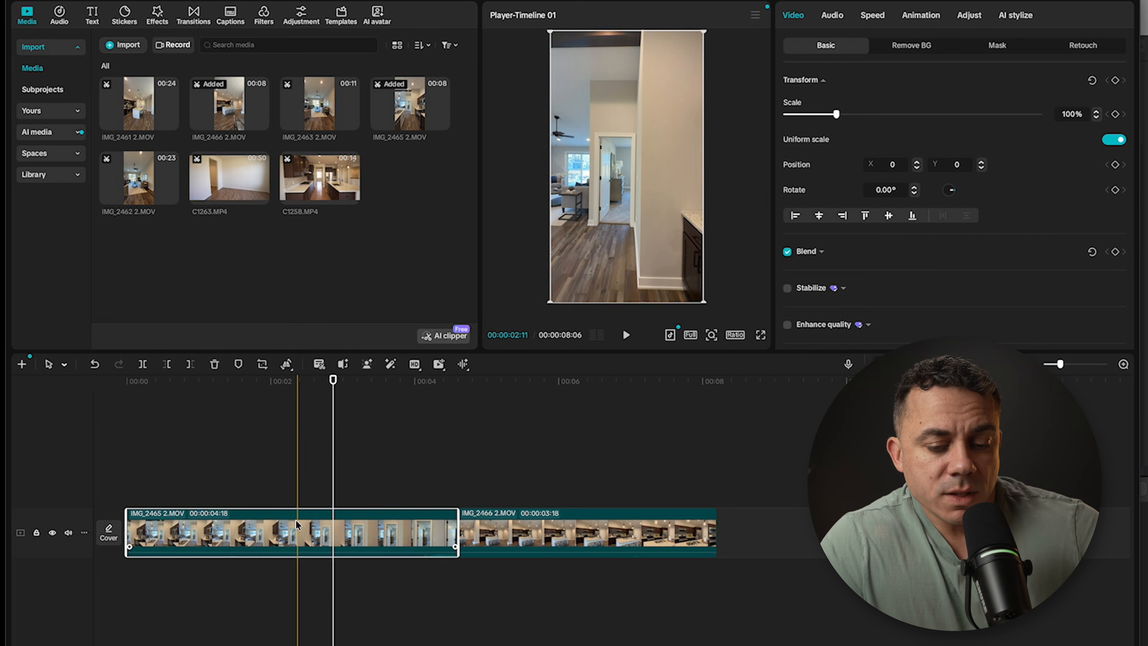
{"action": "left_click", "coordinate": [288, 365]}
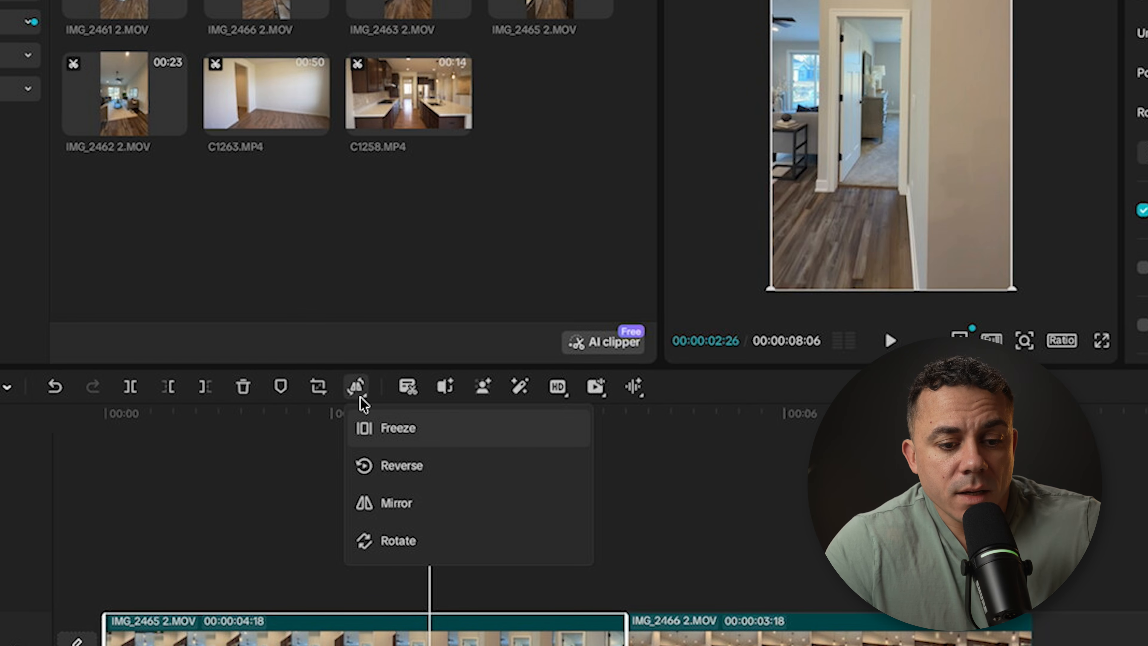
{"action": "left_click", "coordinate": [391, 465]}
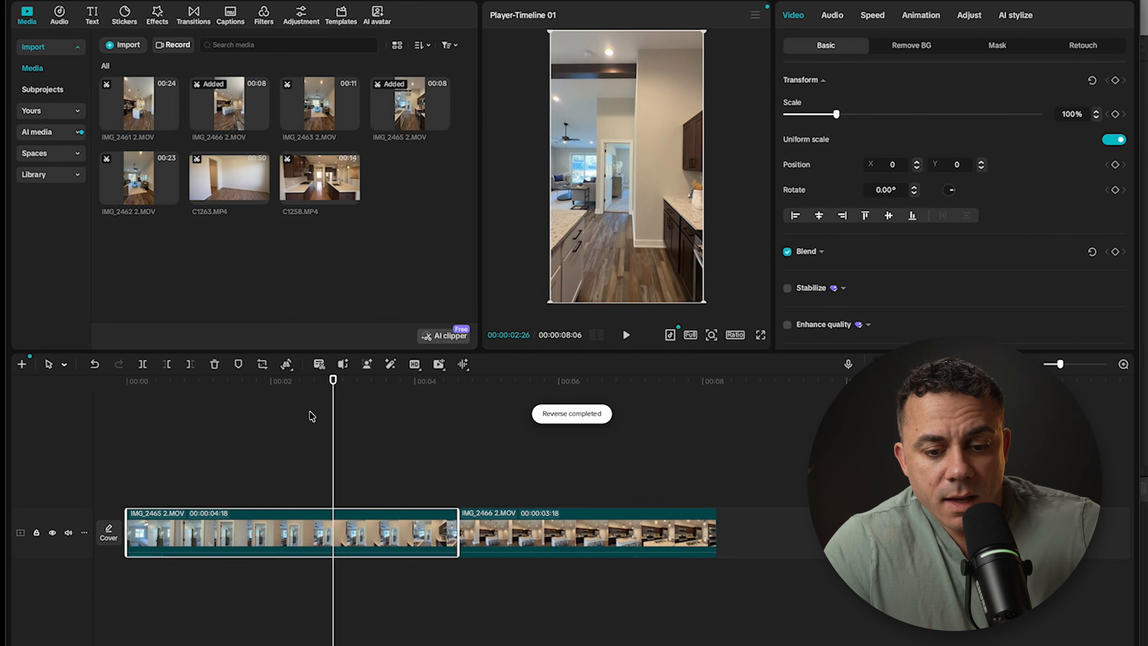
Step: Reverse the second timeline clip, IMG_2466 2.MOV
{"action": "left_click_drag", "start_coordinate": [333, 379], "coordinate": [510, 397]}
{"action": "left_click", "coordinate": [526, 533]}
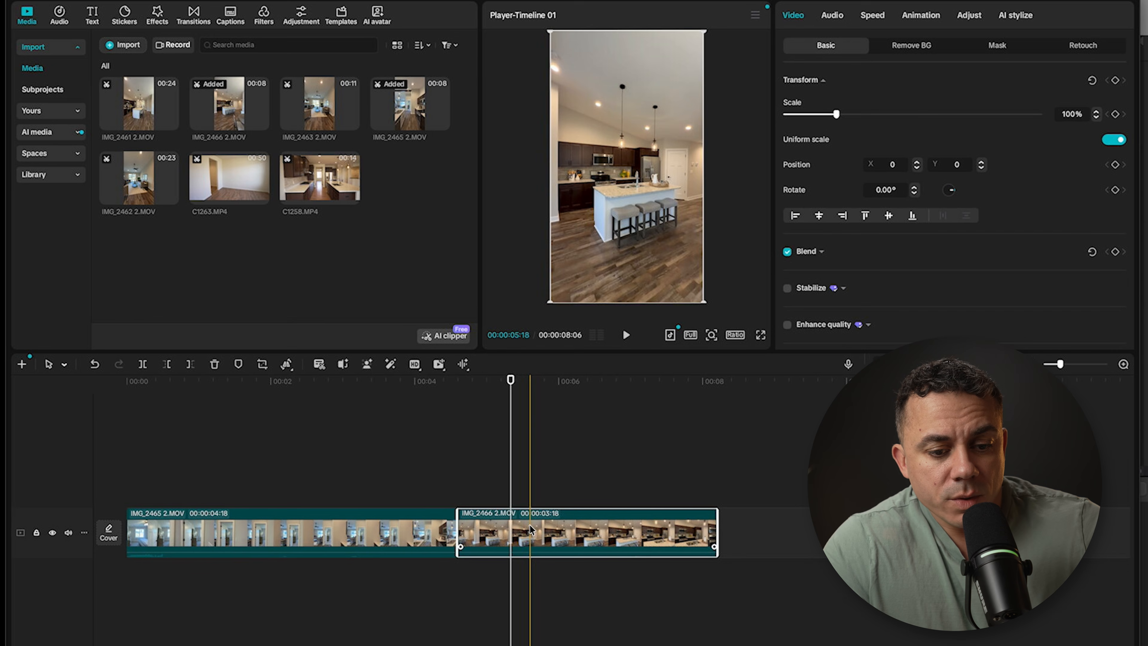
{"action": "left_click", "coordinate": [288, 366]}
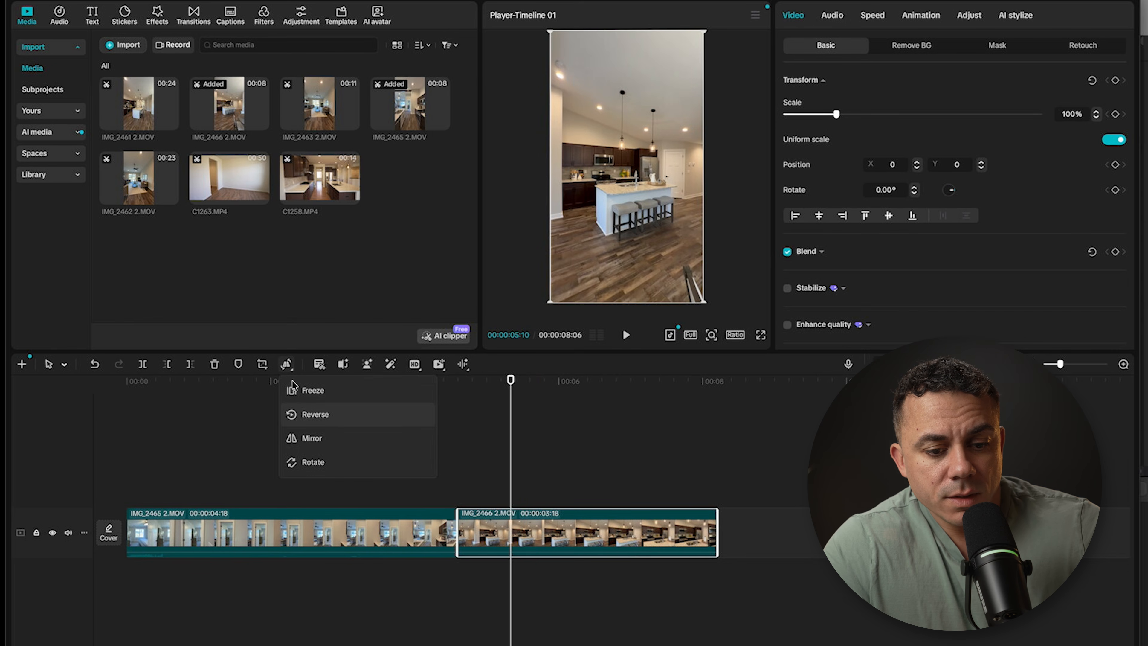
{"action": "left_click", "coordinate": [320, 414]}
Step: Increase the video track's height and enlarge the preview and settings area above the timeline
{"action": "left_click_drag", "start_coordinate": [511, 379], "coordinate": [314, 389]}
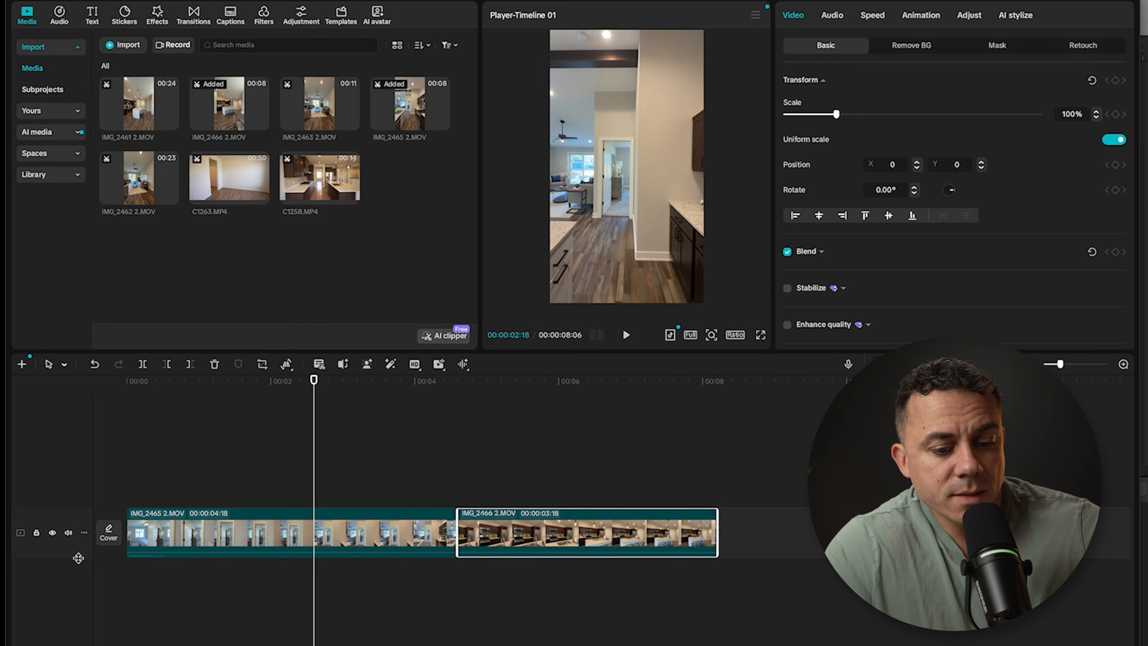
{"action": "left_click_drag", "start_coordinate": [78, 558], "coordinate": [77, 604]}
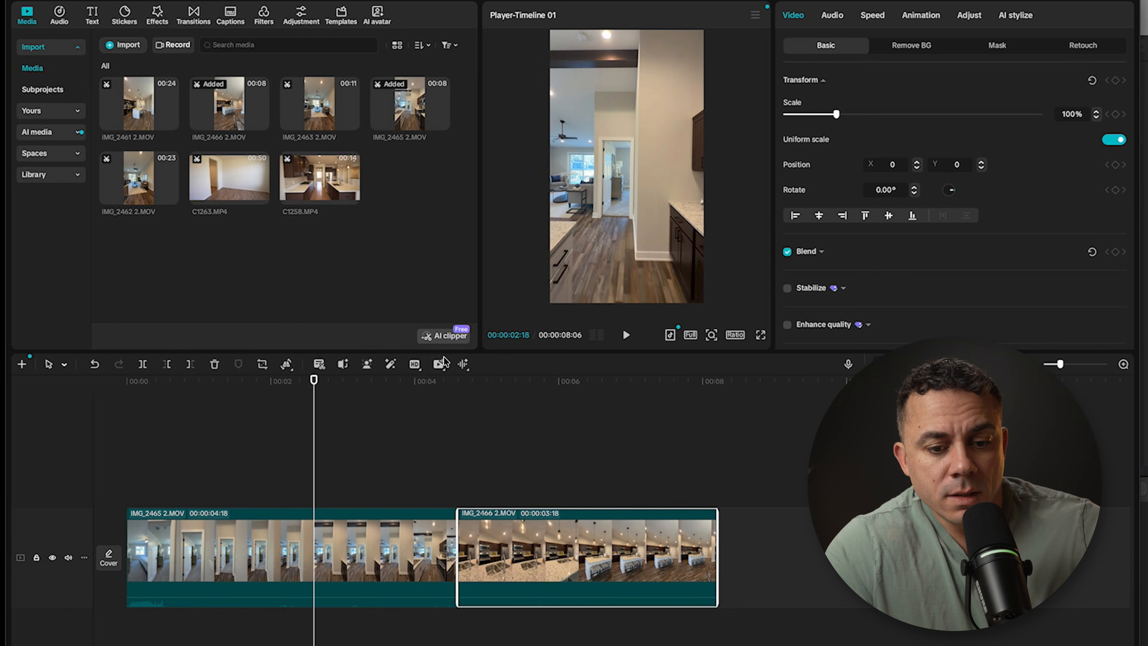
{"action": "left_click_drag", "start_coordinate": [444, 352], "coordinate": [457, 370]}
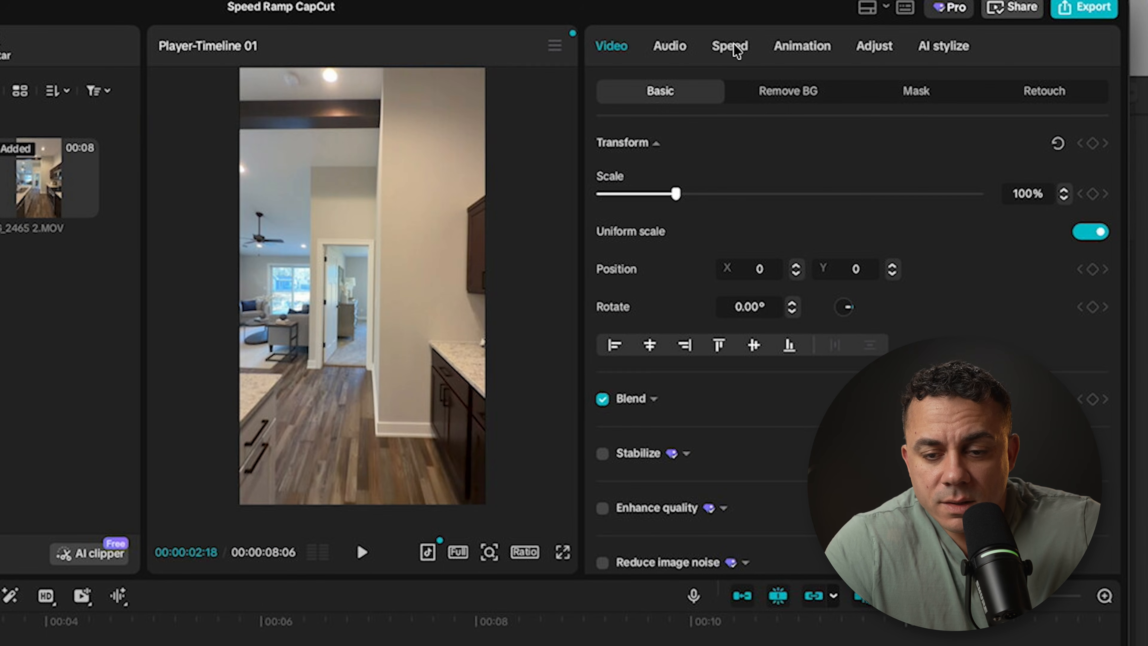
Step: Apply the Flash out speed curve to the first timeline clip, IMG_2465 2.MOV
{"action": "left_click", "coordinate": [730, 46]}
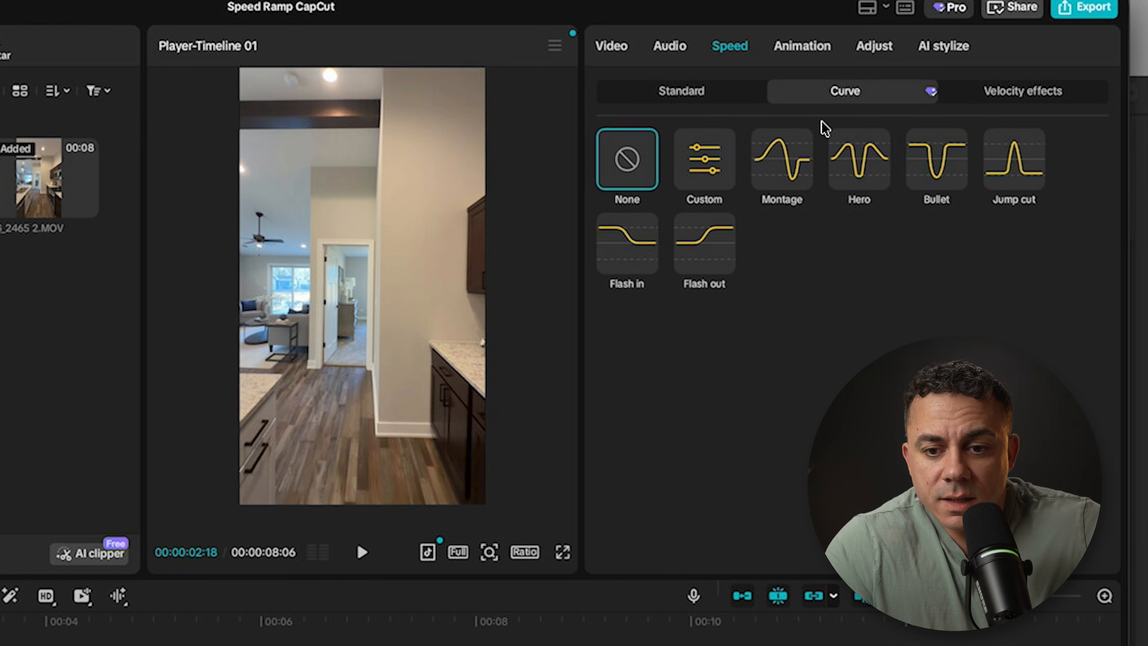
{"action": "left_click", "coordinate": [733, 100]}
{"action": "left_click", "coordinate": [820, 97]}
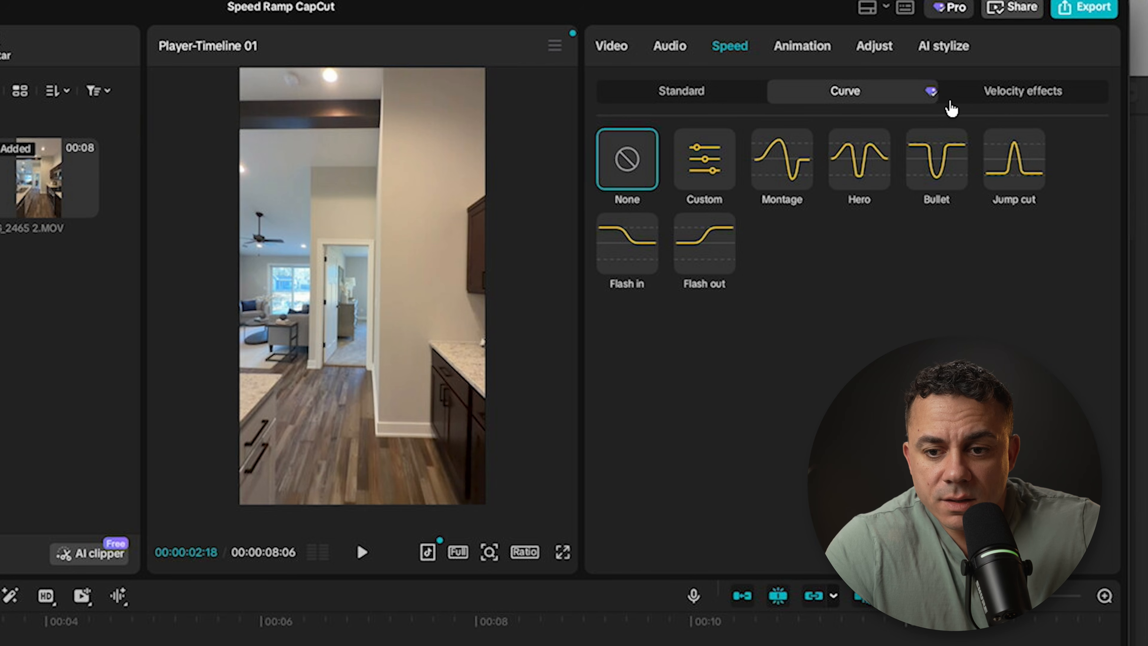
{"action": "left_click", "coordinate": [1008, 97]}
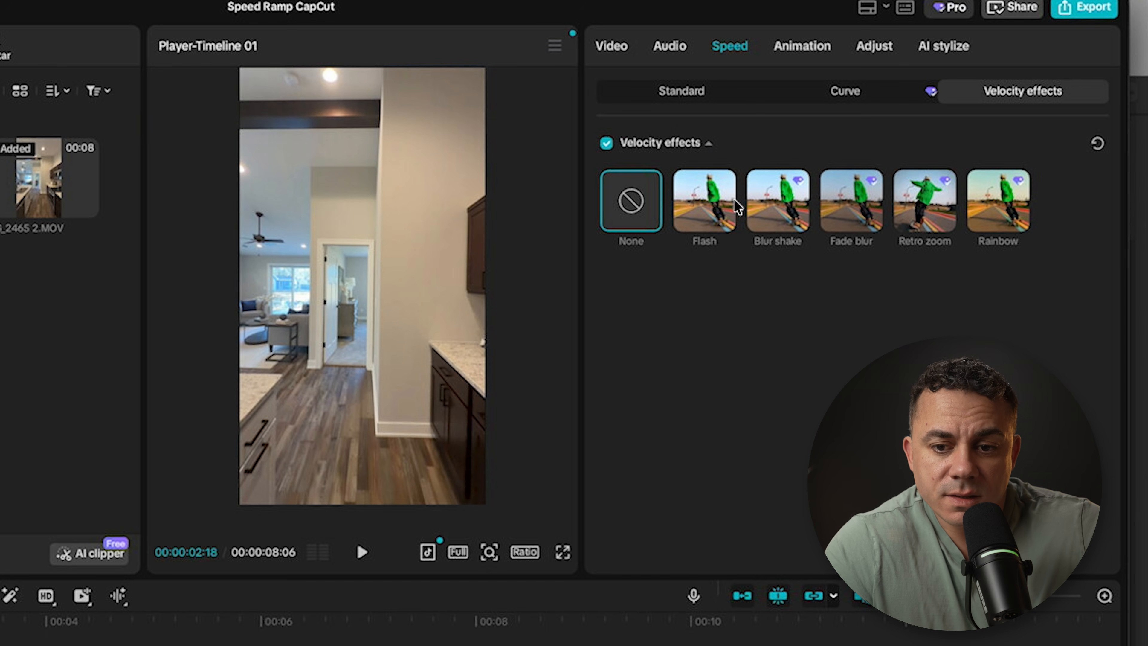
{"action": "left_click", "coordinate": [813, 99]}
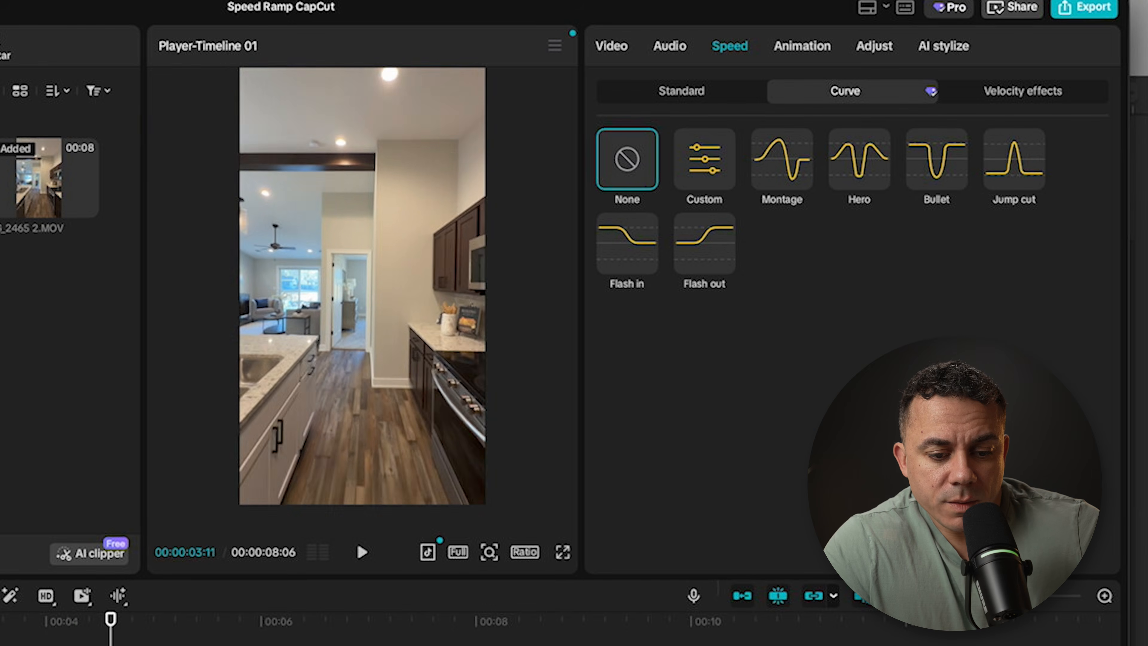
{"action": "left_click", "coordinate": [712, 260]}
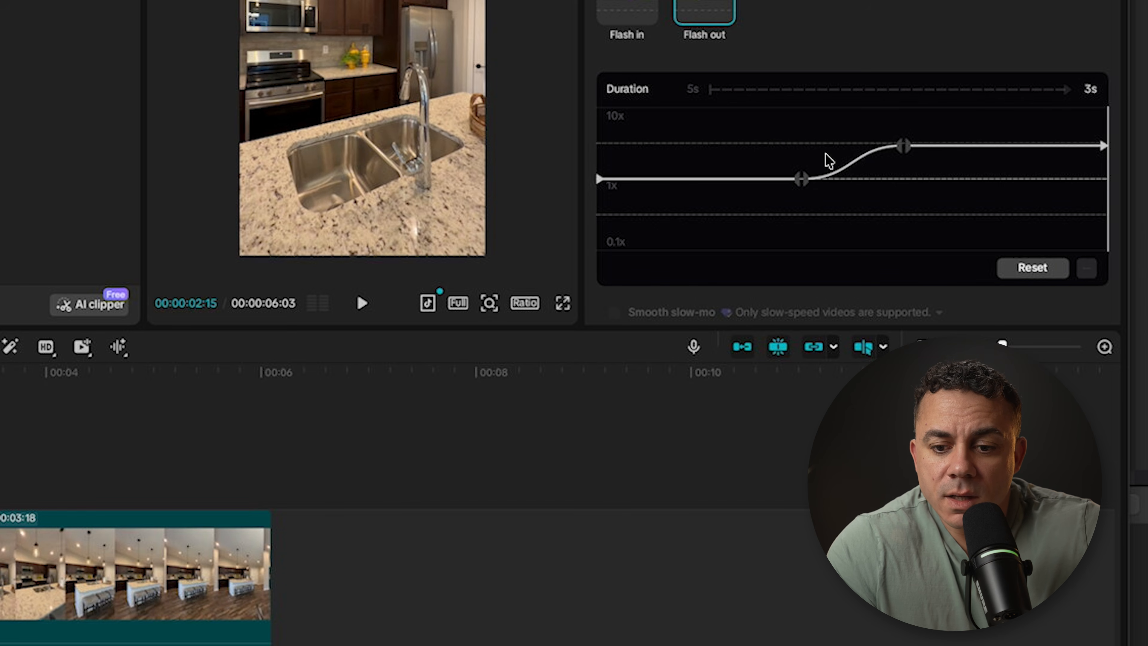
Step: Lower the first two Flash out curve points below 1x, raise the last two to 10x, and stretch the ramp to the clip's end
{"action": "left_click_drag", "start_coordinate": [803, 180], "coordinate": [794, 218]}
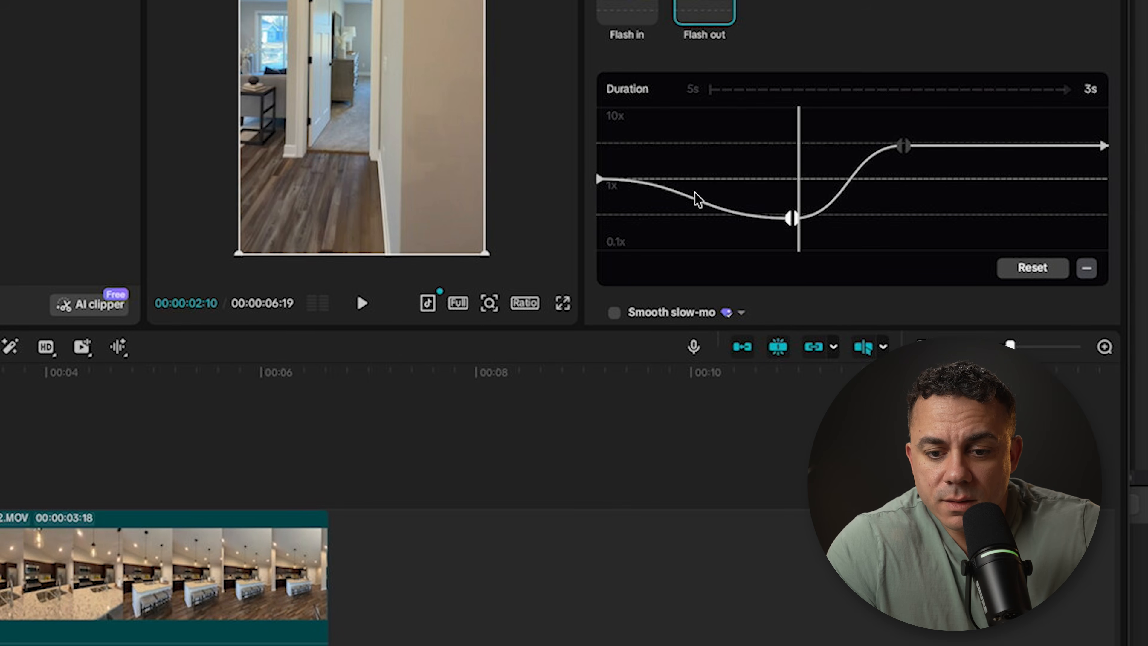
{"action": "left_click_drag", "start_coordinate": [601, 181], "coordinate": [600, 218]}
{"action": "left_click_drag", "start_coordinate": [899, 146], "coordinate": [903, 104]}
{"action": "left_click_drag", "start_coordinate": [908, 147], "coordinate": [909, 107]}
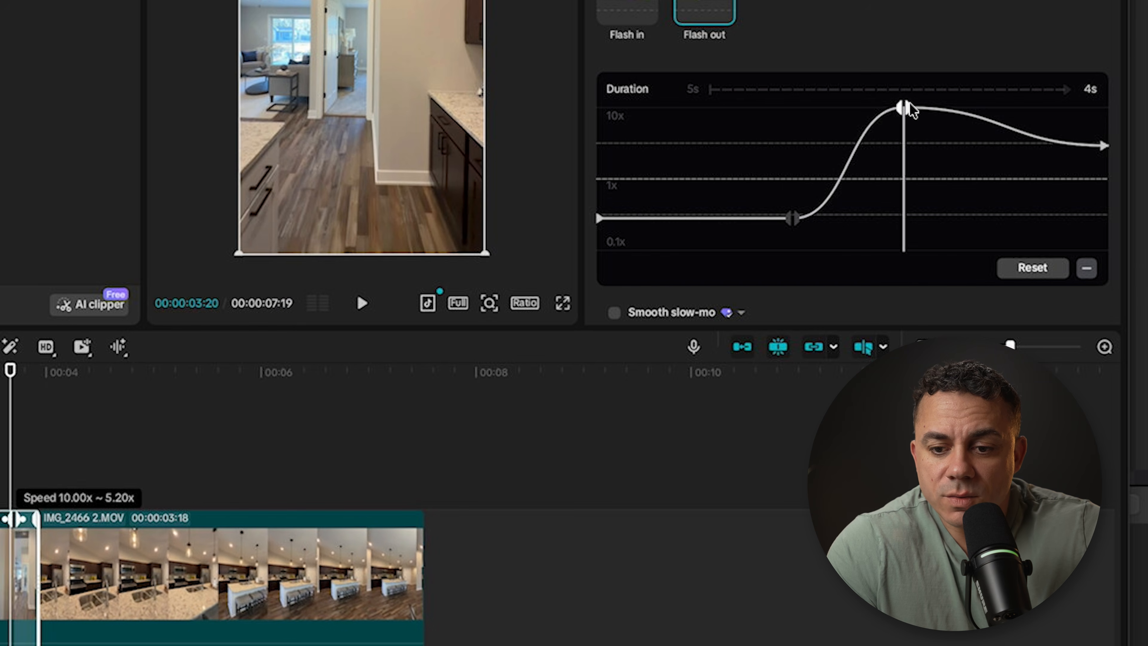
{"action": "left_click_drag", "start_coordinate": [1104, 146], "coordinate": [1104, 109]}
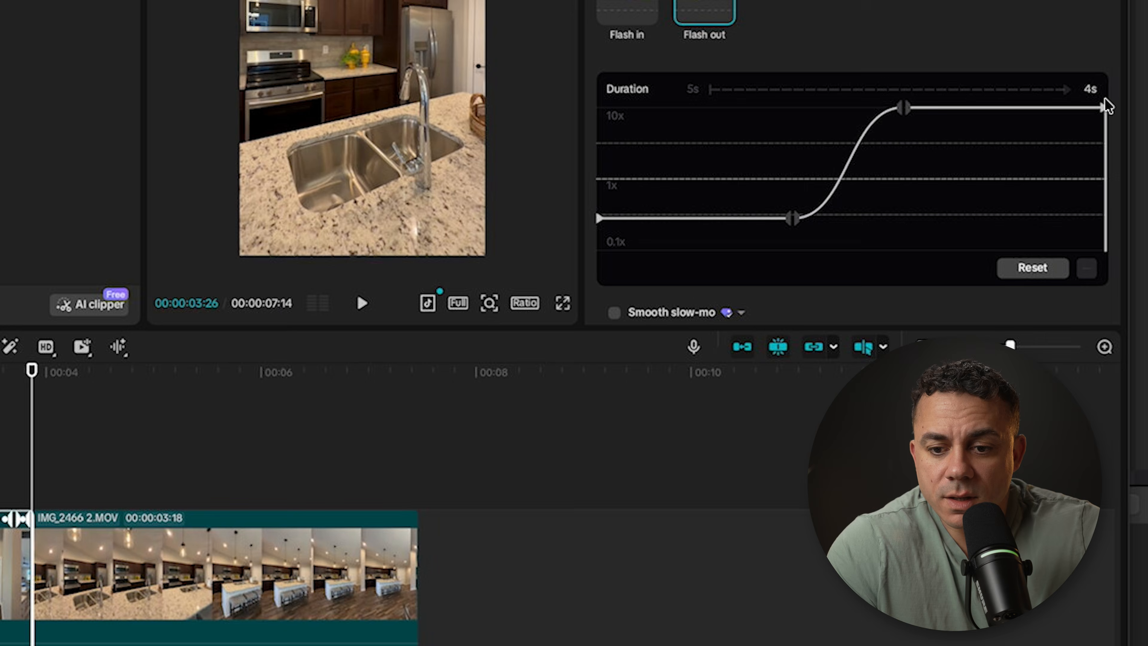
{"action": "left_click_drag", "start_coordinate": [903, 108], "coordinate": [1112, 111]}
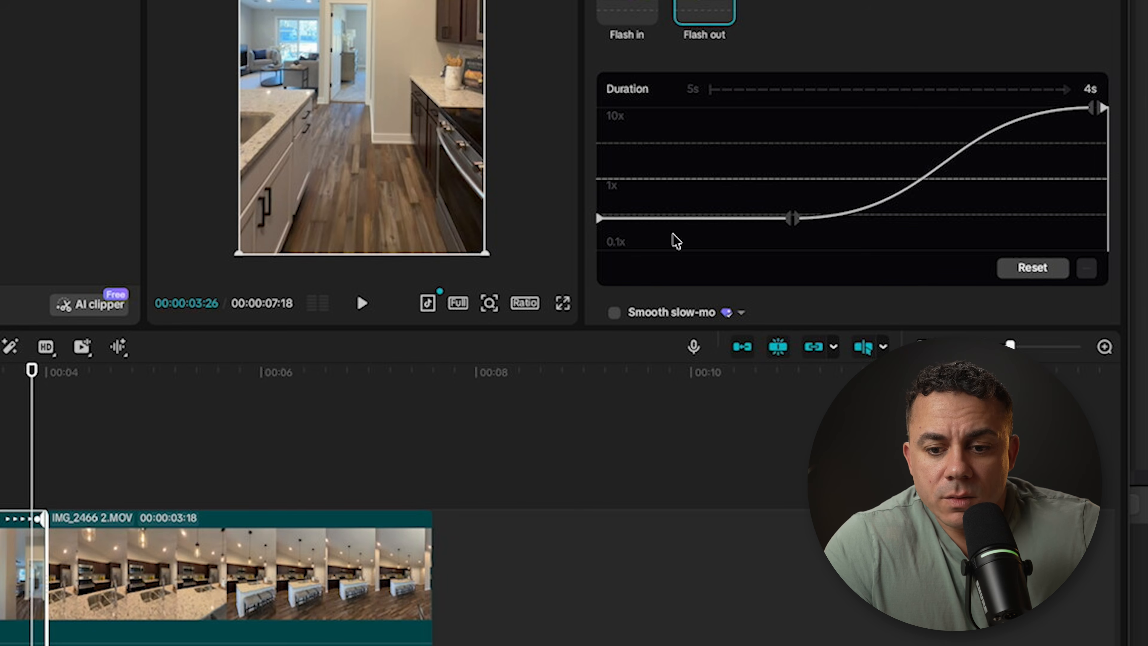
{"action": "left_click_drag", "start_coordinate": [794, 220], "coordinate": [770, 219]}
Step: Play back the speed ramp from the first clip into the second
{"action": "left_click_drag", "start_coordinate": [106, 384], "coordinate": [266, 401]}
{"action": "key", "text": "space"}
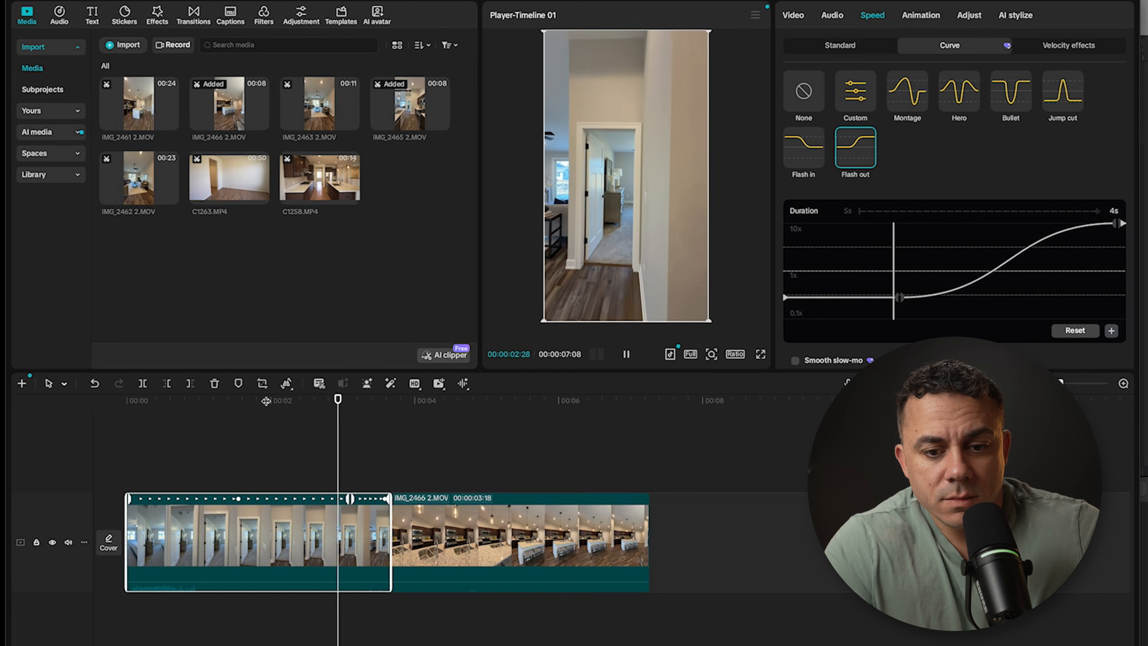
{"action": "key", "text": "space"}
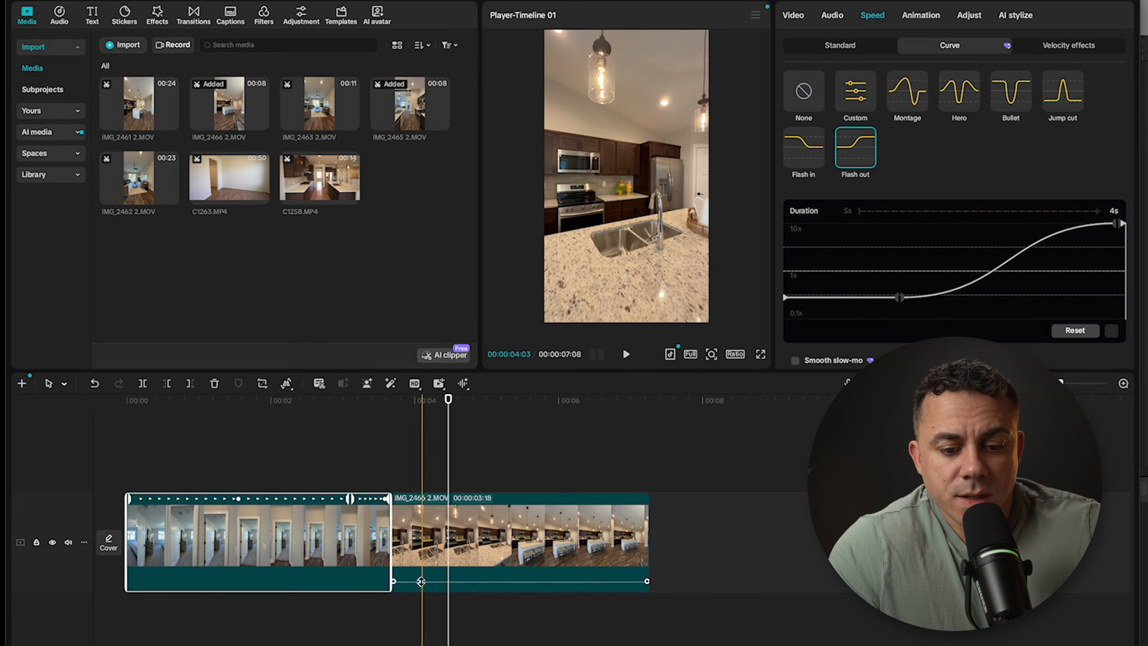
Step: Apply the Flash in speed curve to IMG_2466 2.MOV and lower its last two points to about 0.58x
{"action": "left_click_drag", "start_coordinate": [420, 581], "coordinate": [423, 602]}
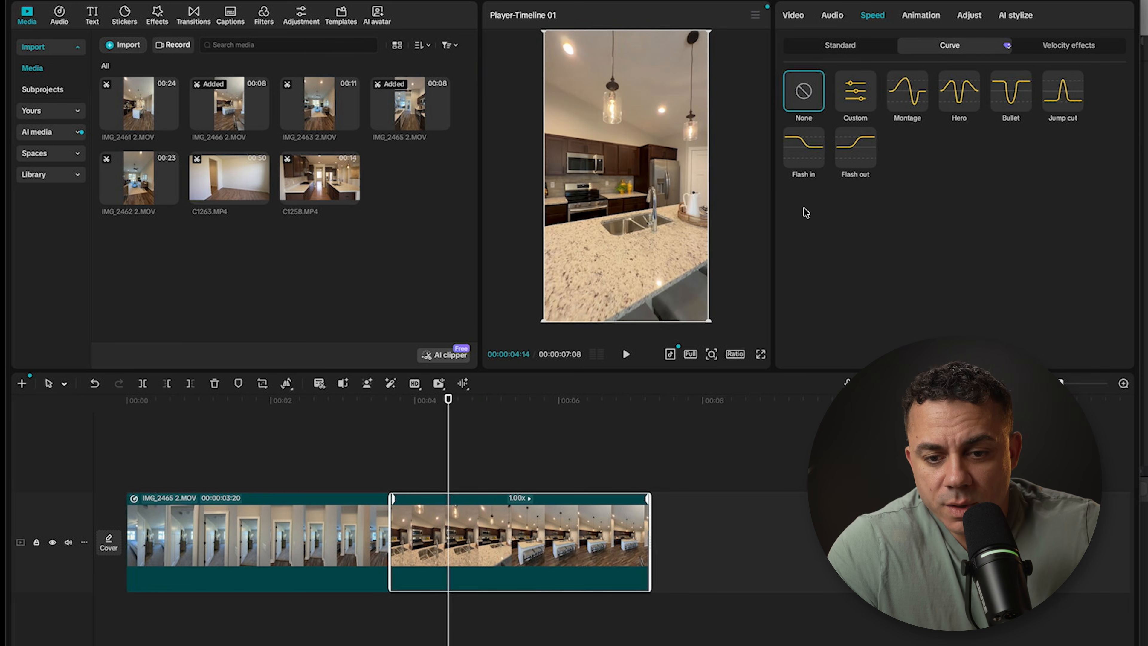
{"action": "left_click", "coordinate": [806, 154]}
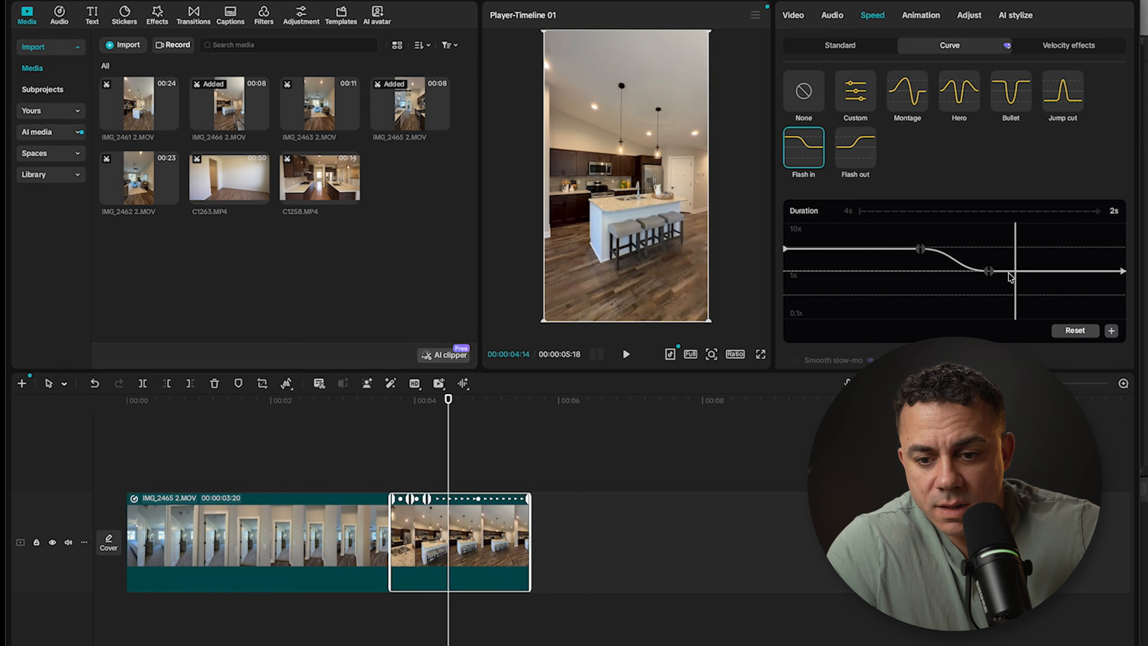
{"action": "left_click_drag", "start_coordinate": [986, 275], "coordinate": [988, 293]}
{"action": "left_click", "coordinate": [1122, 273]}
{"action": "left_click_drag", "start_coordinate": [1122, 273], "coordinate": [1123, 294]}
Step: Raise the first two Flash in curve points to 10x and move the second one close to the clip's start
{"action": "left_click", "coordinate": [920, 249]}
{"action": "left_click_drag", "start_coordinate": [920, 249], "coordinate": [921, 221]}
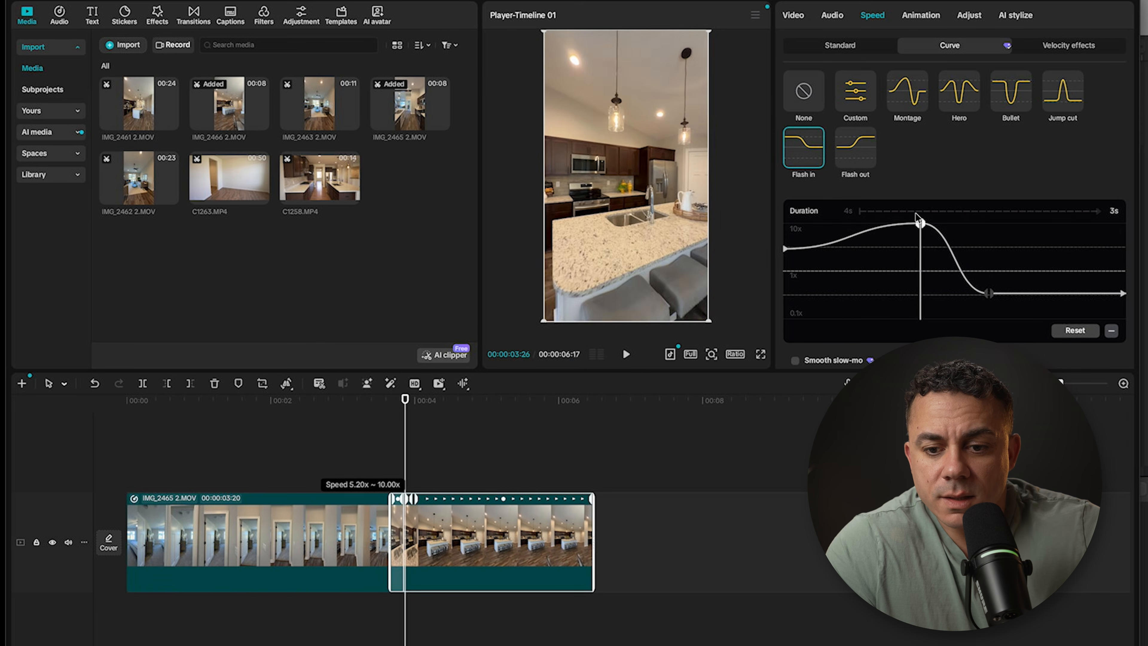
{"action": "left_click_drag", "start_coordinate": [787, 248], "coordinate": [786, 223]}
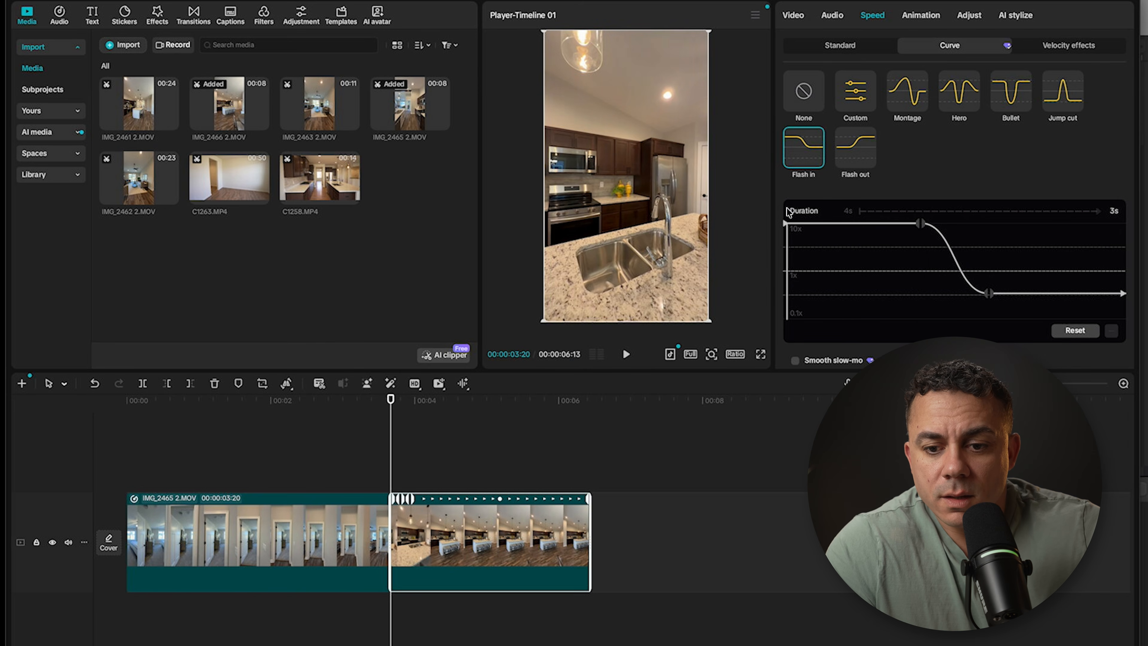
{"action": "left_click_drag", "start_coordinate": [921, 222], "coordinate": [794, 222]}
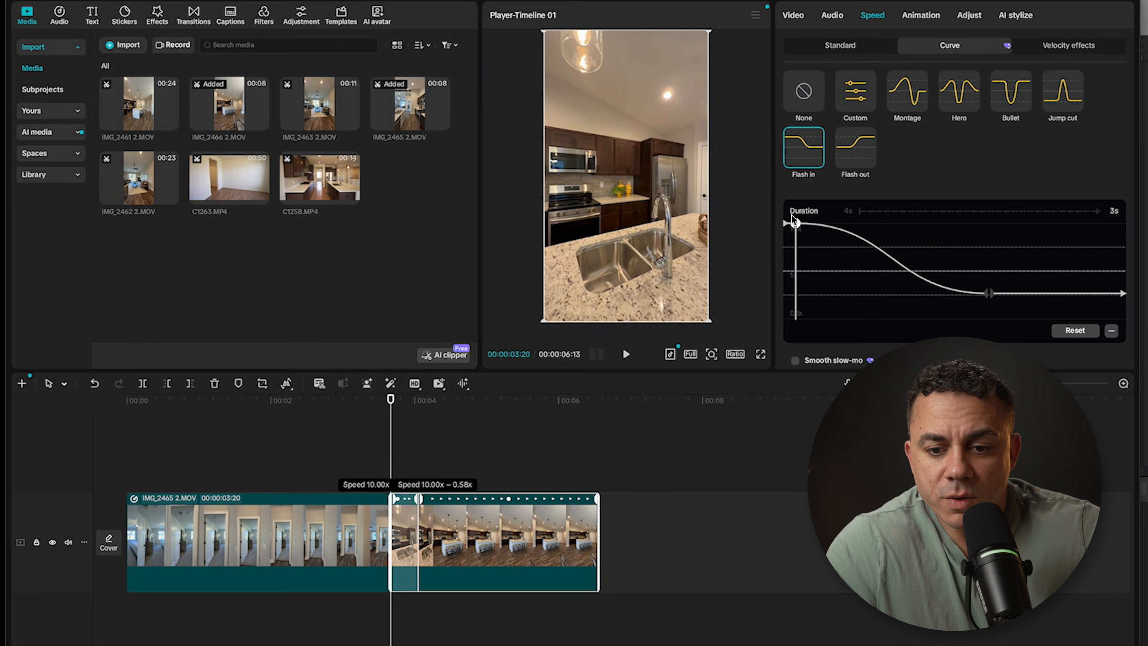
{"action": "left_click", "coordinate": [989, 293]}
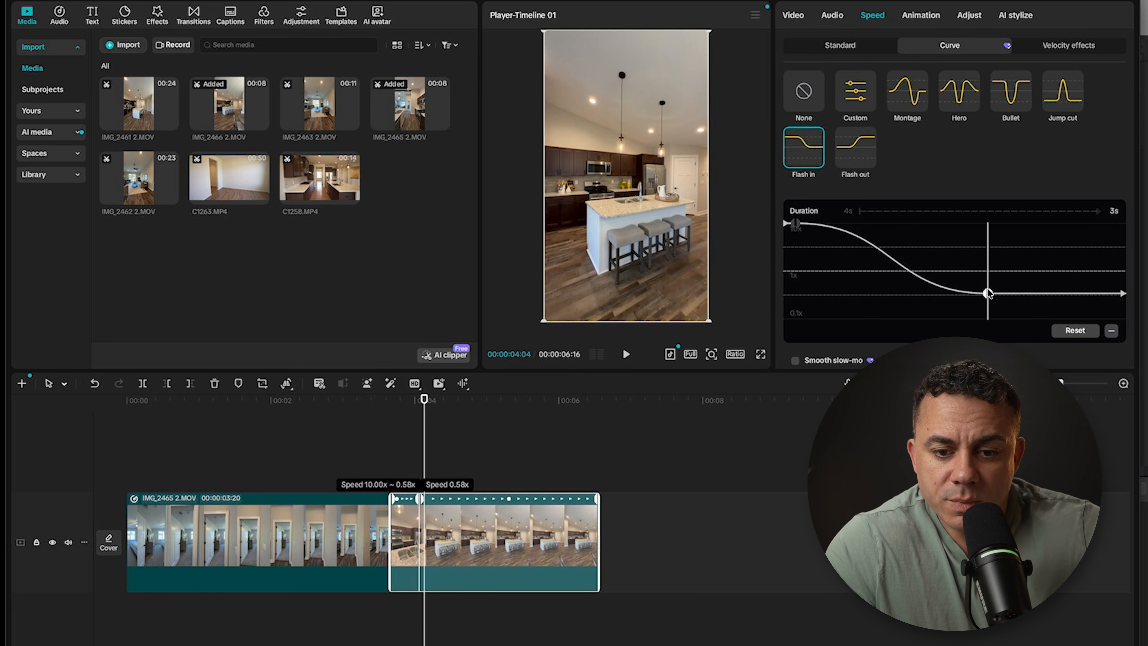
Step: Play the transition between the two speed-ramped clips to check its timing
{"action": "left_click_drag", "start_coordinate": [419, 400], "coordinate": [244, 403]}
{"action": "key", "text": "space"}
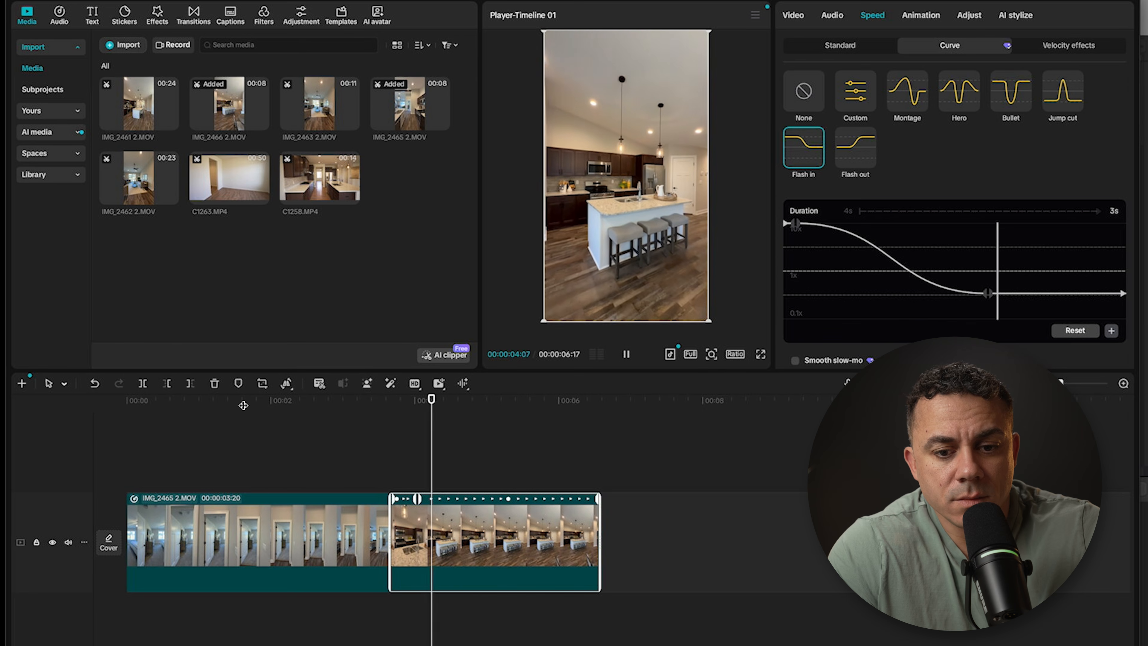
{"action": "key", "text": "space"}
Step: Shift the second point of the first clip's Flash out curve slightly later so the slow section lasts longer
{"action": "left_click", "coordinate": [316, 533]}
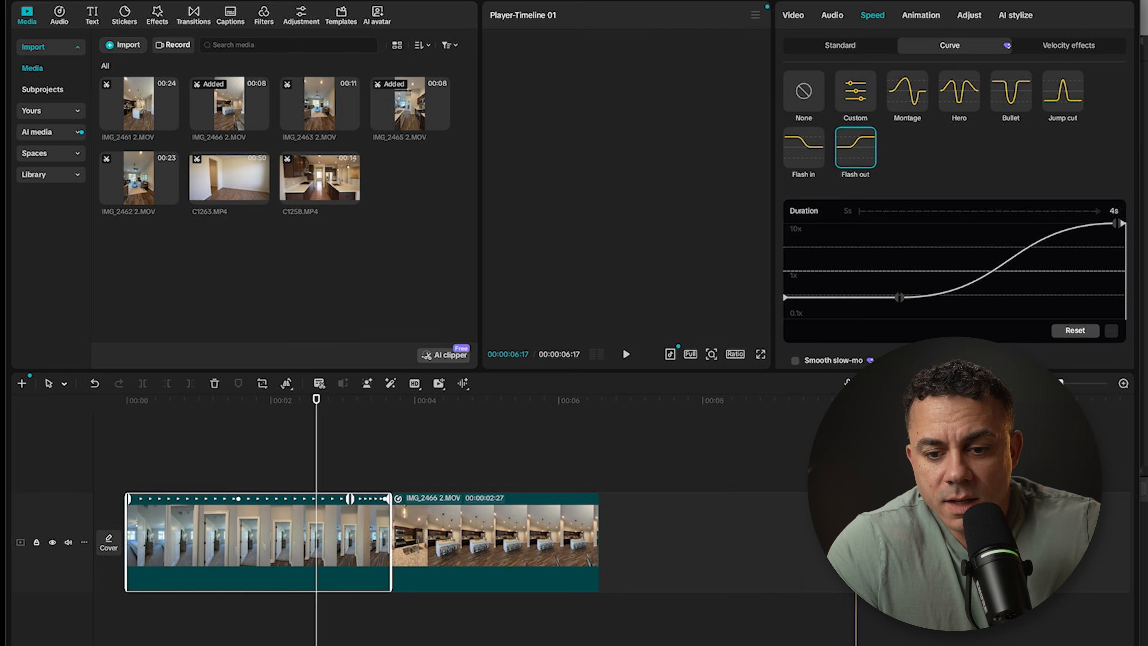
{"action": "left_click_drag", "start_coordinate": [898, 304], "coordinate": [912, 300]}
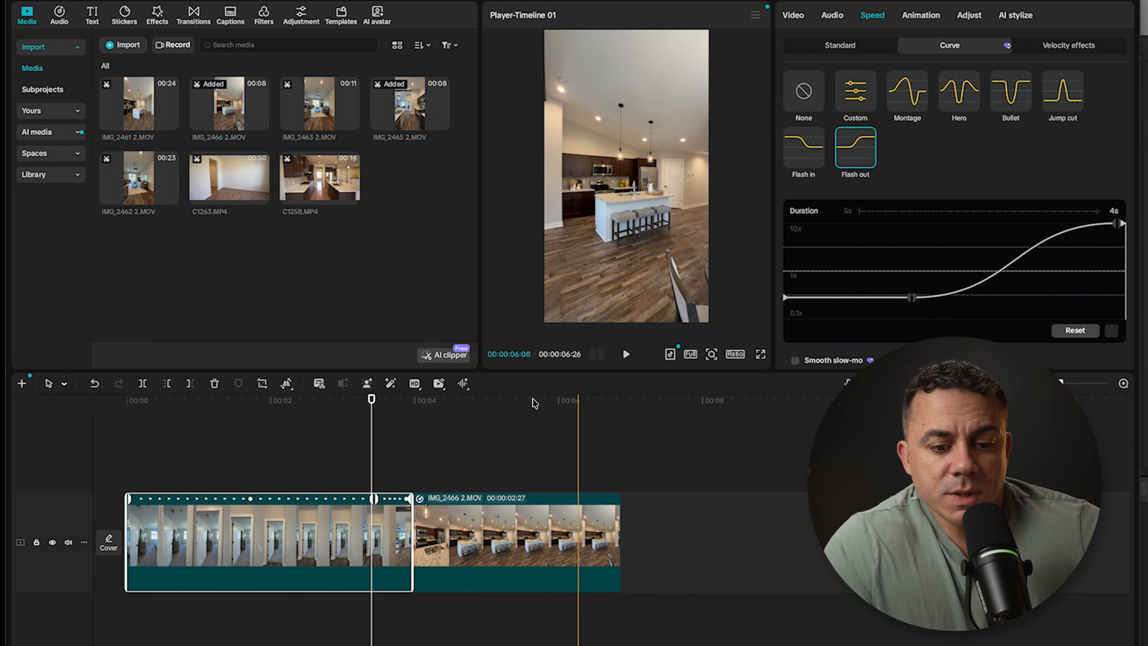
Step: Search the video effects for motion blur and add the Motion Blur effect near the end of the first clip
{"action": "left_click_drag", "start_coordinate": [373, 401], "coordinate": [323, 400]}
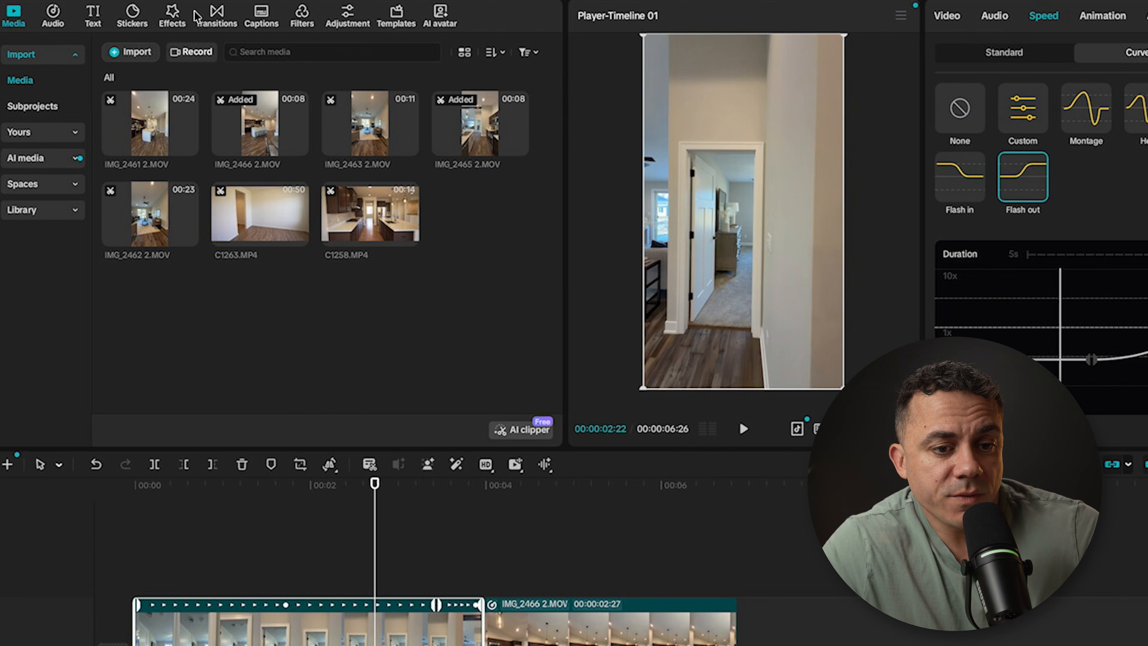
{"action": "left_click", "coordinate": [172, 17]}
{"action": "left_click", "coordinate": [162, 52]}
{"action": "type", "text": "motion blur"}
{"action": "key", "text": "Return"}
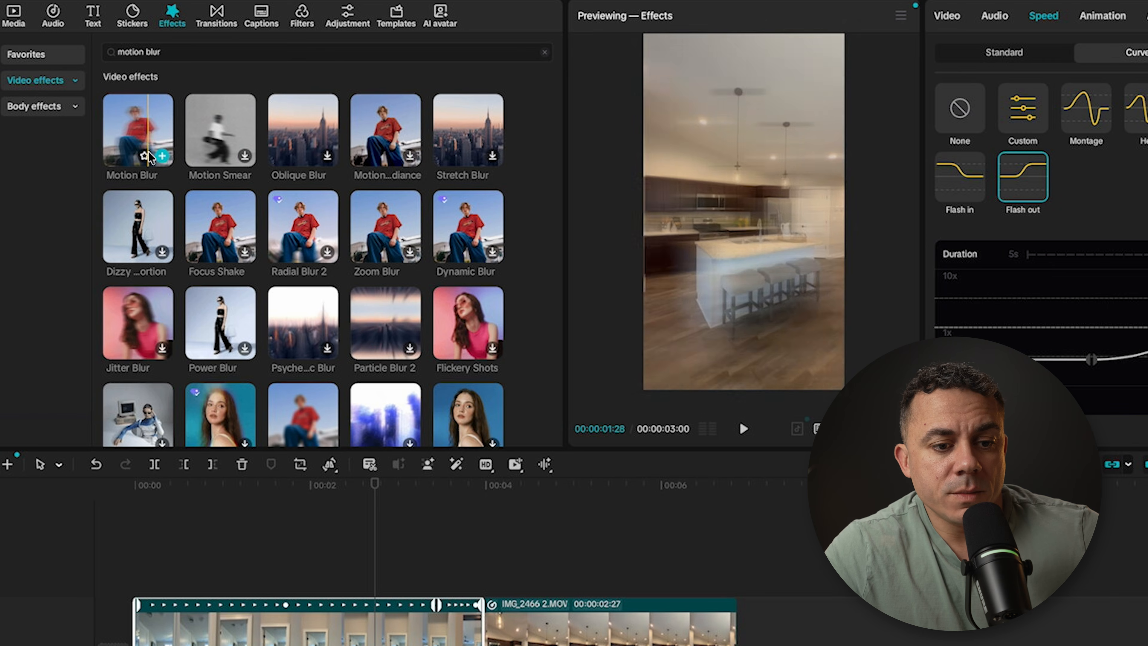
{"action": "left_click", "coordinate": [163, 156]}
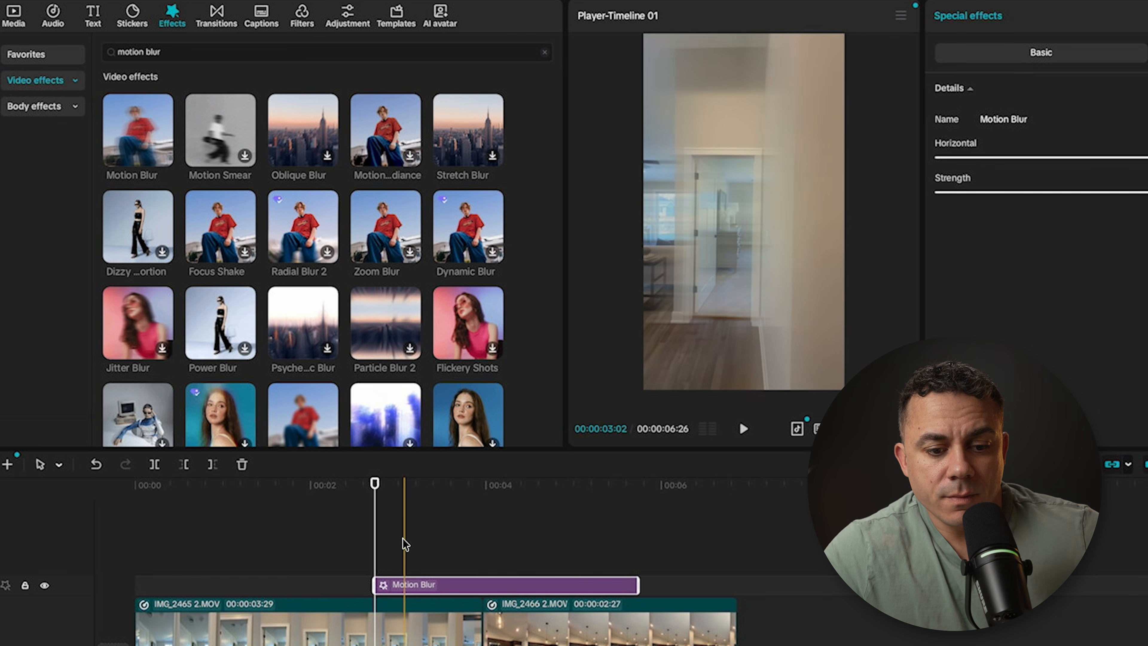
Step: Trim the start of the Motion Blur effect to the speed point where the first clip begins accelerating, at 00:00:03:13
{"action": "left_click_drag", "start_coordinate": [375, 485], "coordinate": [451, 500]}
{"action": "mouse_move", "coordinate": [509, 586]}
{"action": "left_mouse_down"}
{"action": "mouse_move", "coordinate": [477, 587]}
{"action": "mouse_move", "coordinate": [512, 586]}
{"action": "left_mouse_up"}
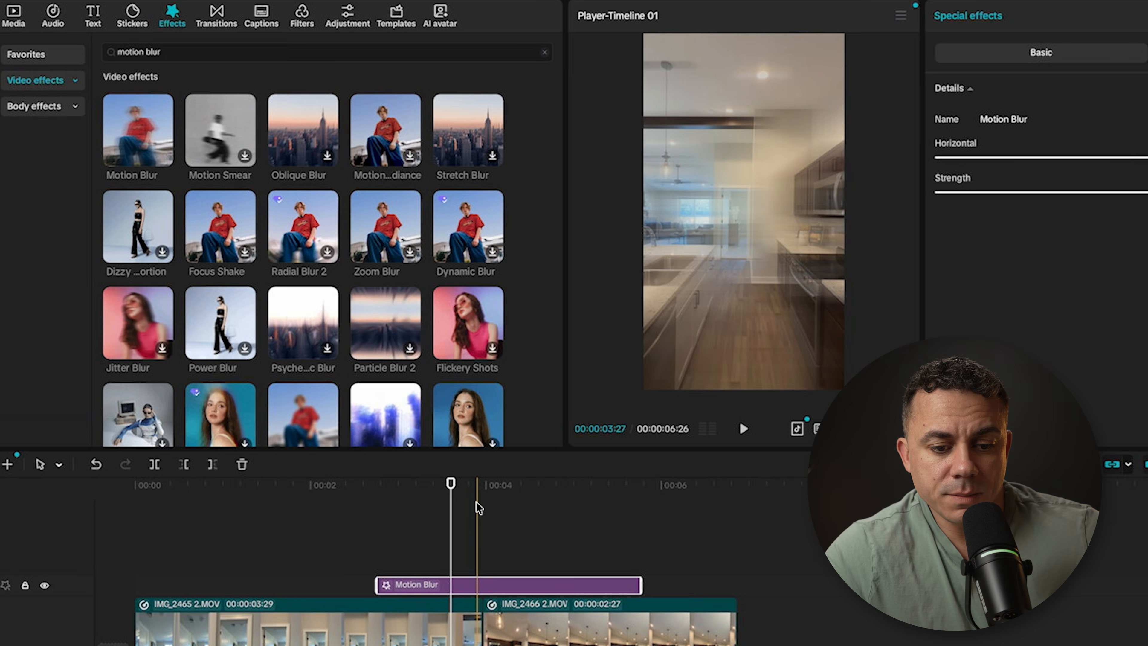
{"action": "left_click", "coordinate": [416, 626]}
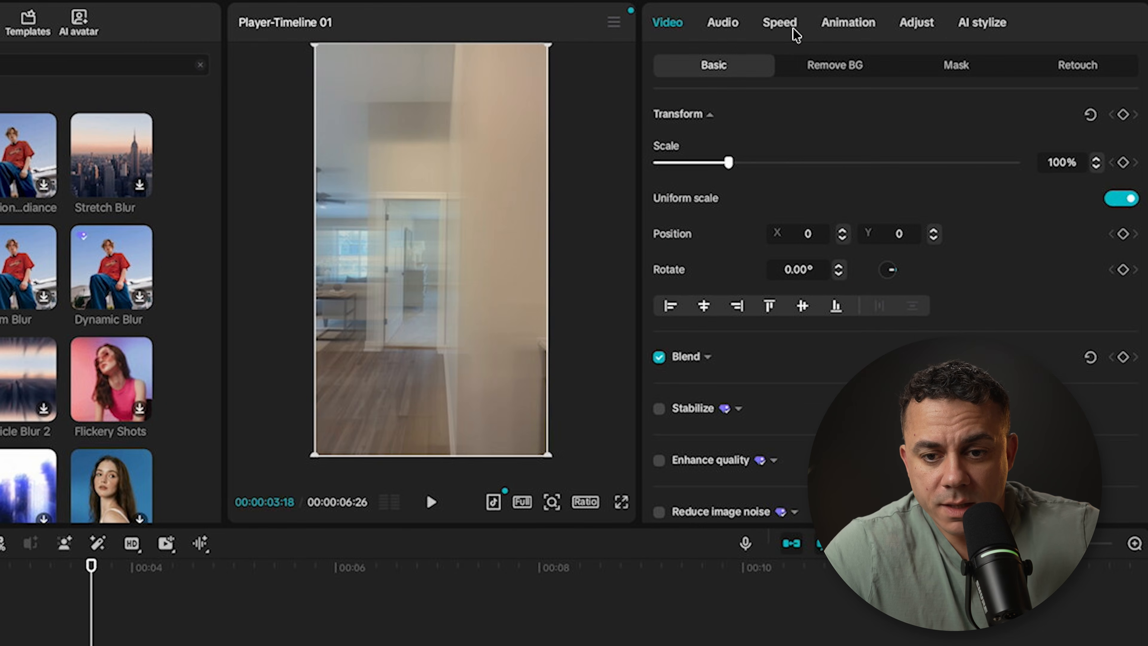
{"action": "left_click", "coordinate": [794, 33]}
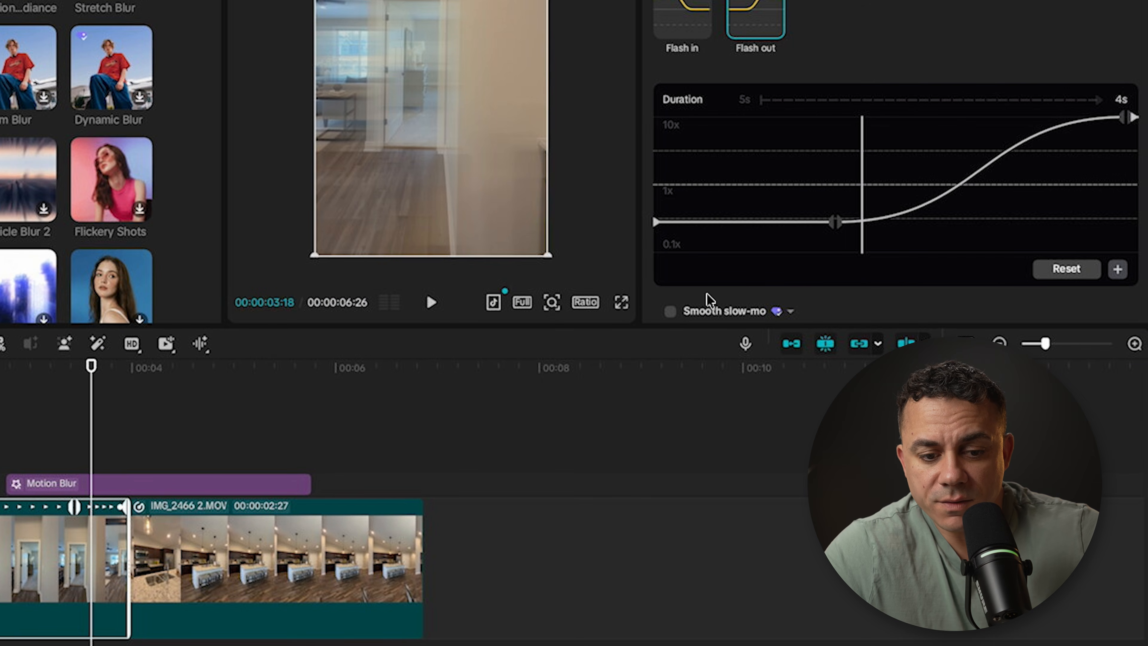
{"action": "left_click_drag", "start_coordinate": [91, 365], "coordinate": [76, 364]}
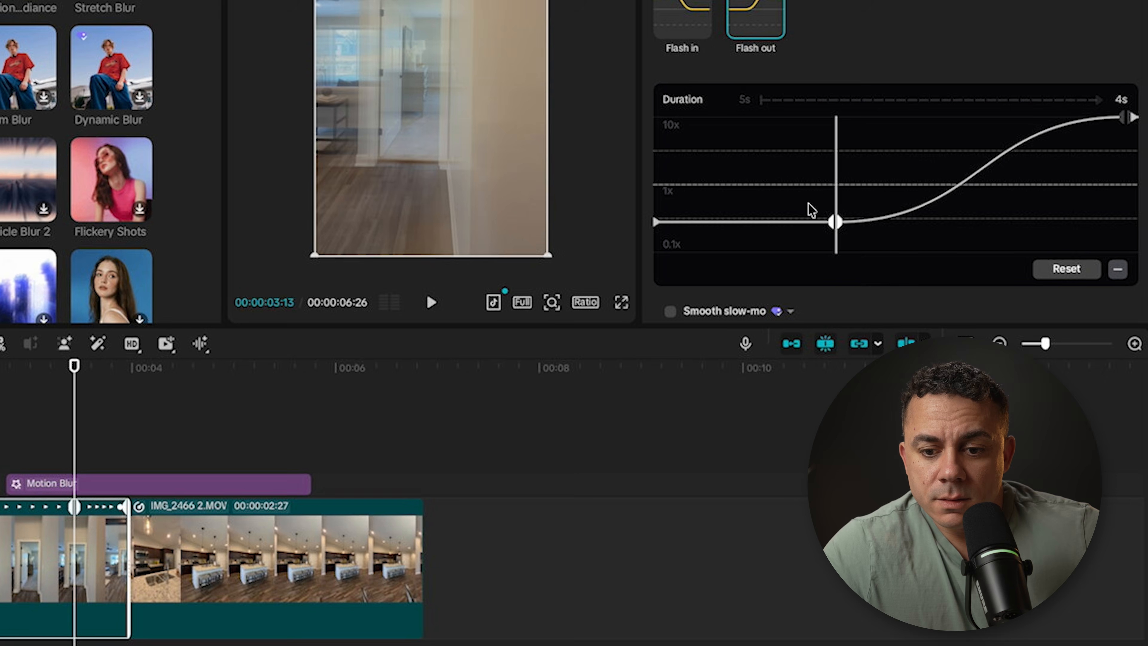
{"action": "left_click_drag", "start_coordinate": [11, 477], "coordinate": [75, 477]}
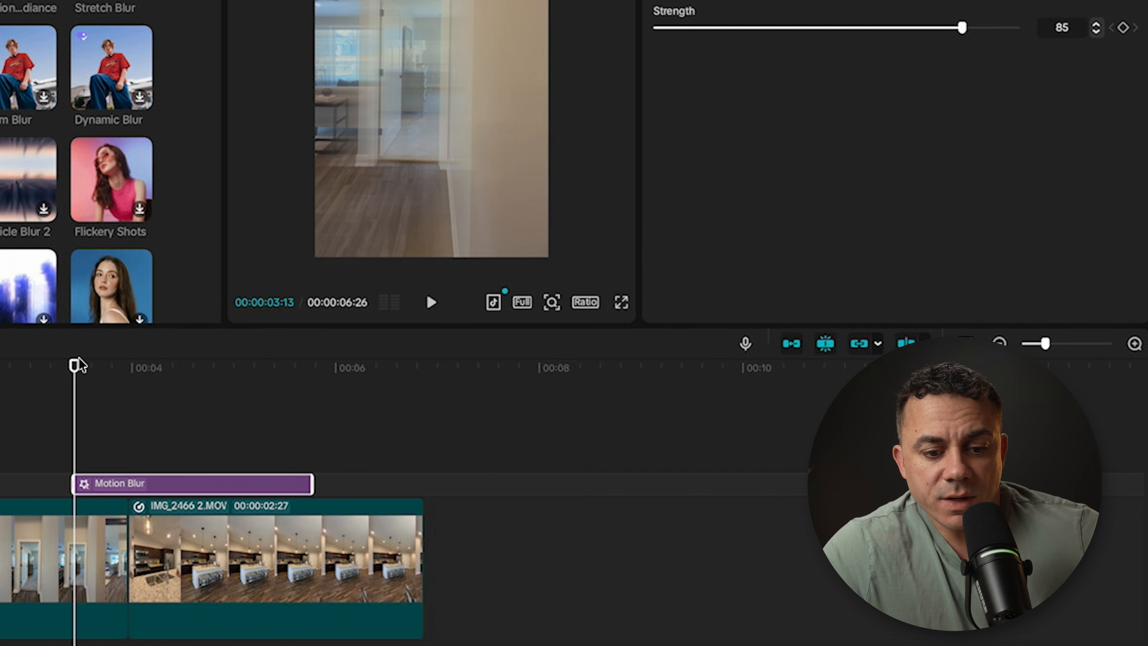
Step: Trim the end of the Motion Blur effect to just after IMG_2466 2.MOV slows down and set its strength to 10
{"action": "left_click_drag", "start_coordinate": [76, 365], "coordinate": [144, 365]}
{"action": "left_click", "coordinate": [201, 542]}
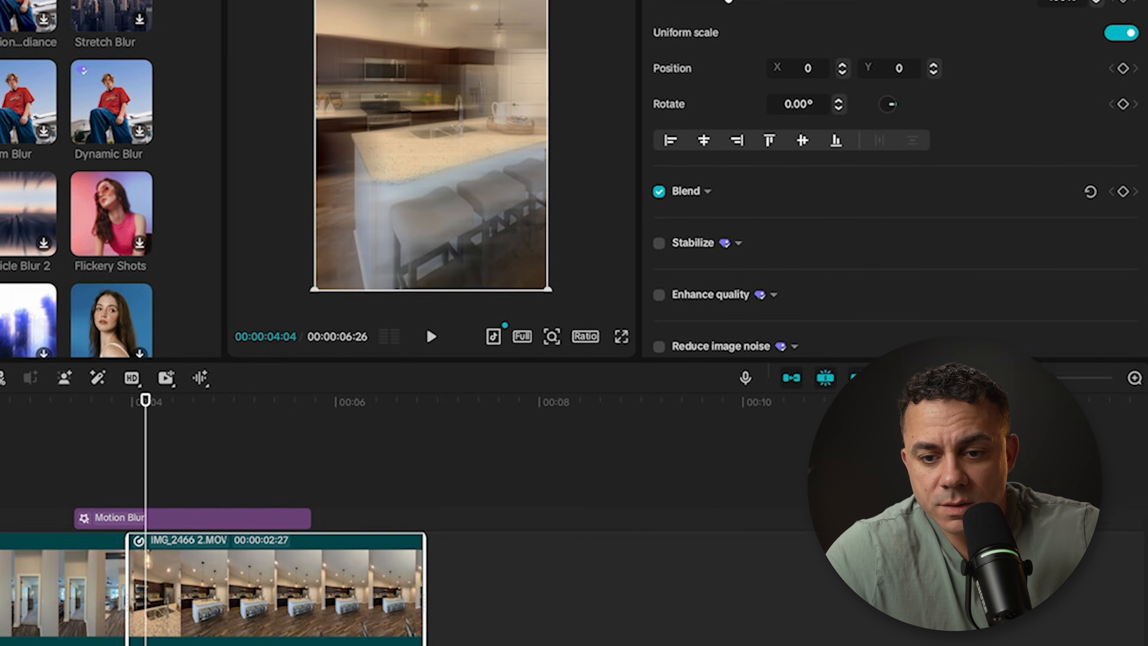
{"action": "left_click", "coordinate": [773, 0]}
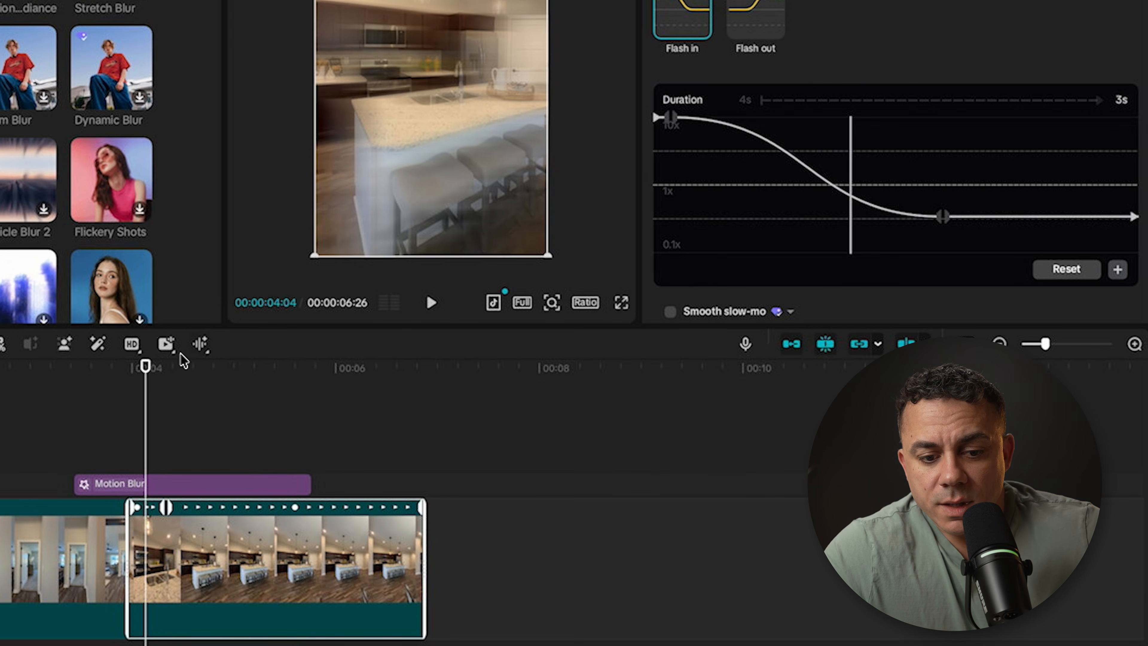
{"action": "left_click_drag", "start_coordinate": [145, 365], "coordinate": [169, 369]}
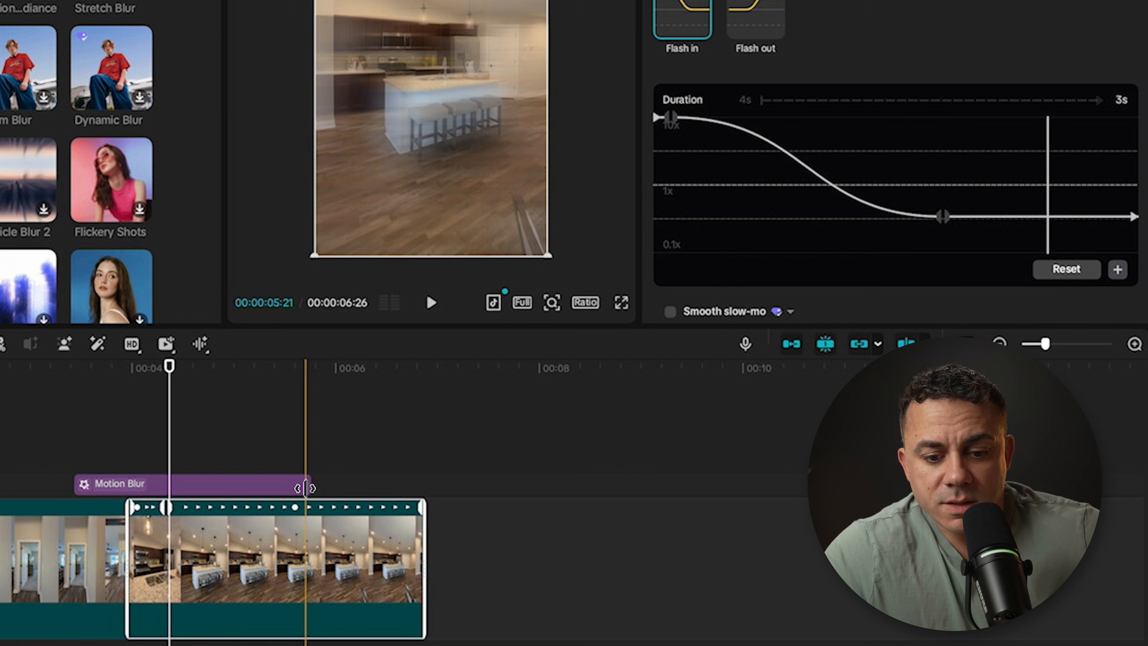
{"action": "left_click_drag", "start_coordinate": [312, 481], "coordinate": [171, 482]}
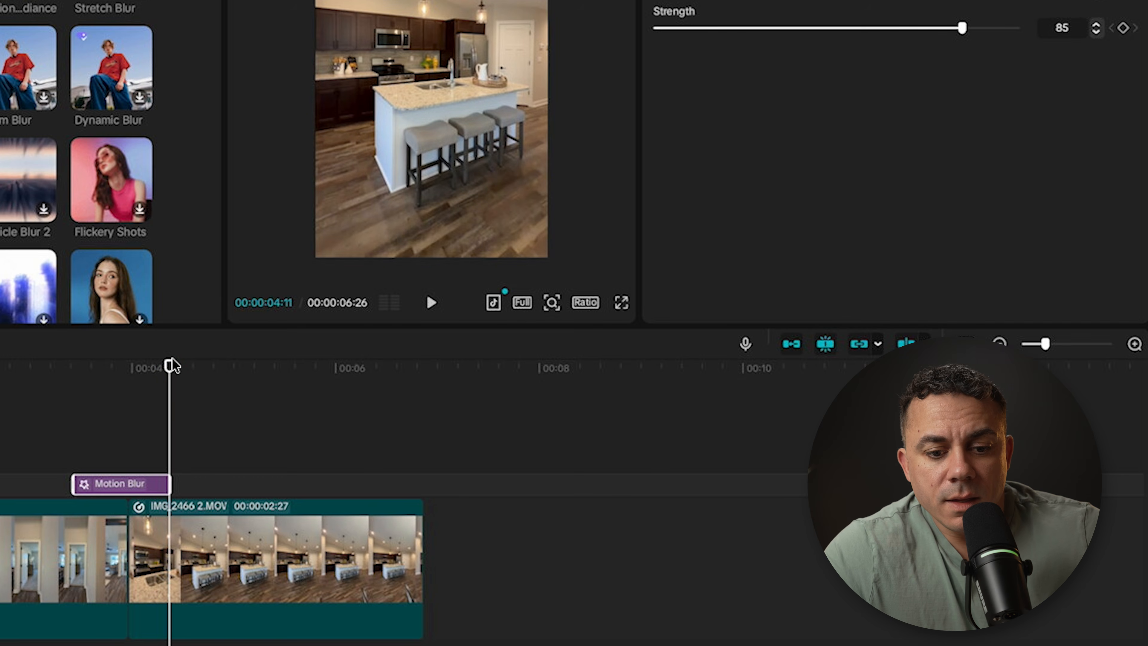
{"action": "left_click_drag", "start_coordinate": [169, 367], "coordinate": [137, 367]}
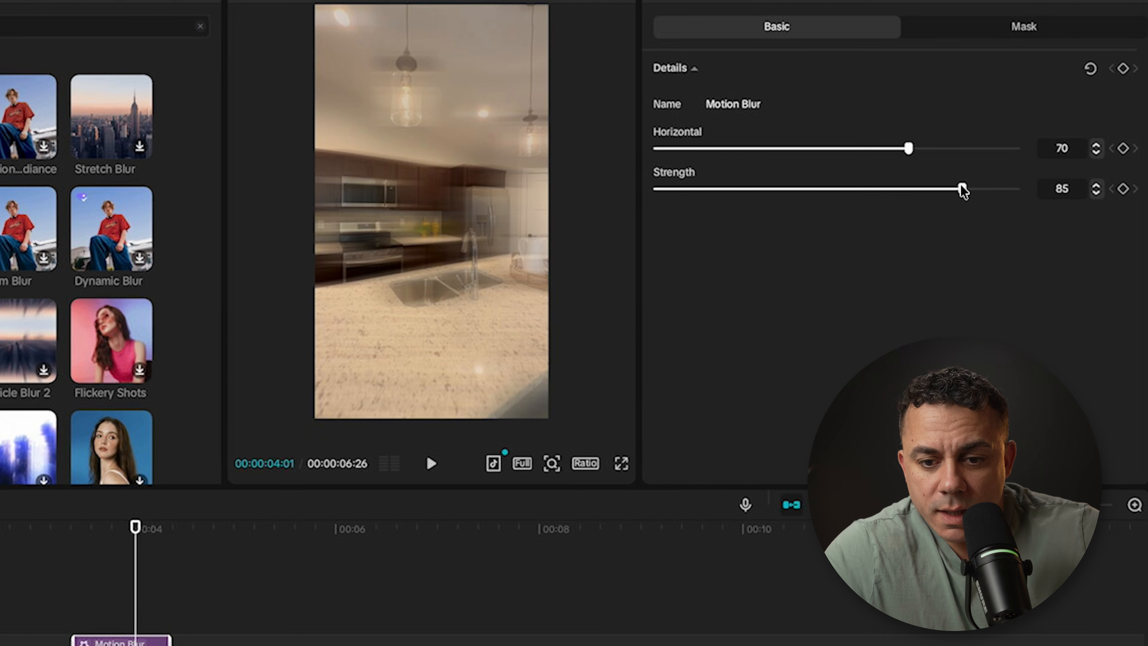
{"action": "left_click_drag", "start_coordinate": [960, 185], "coordinate": [826, 180]}
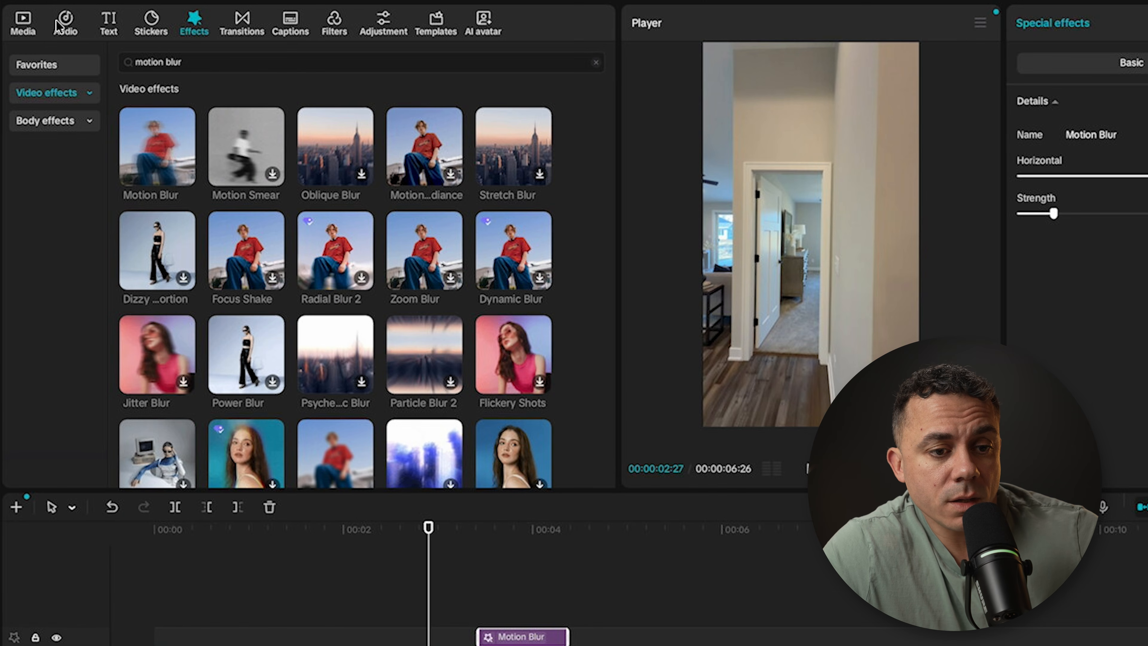
Step: Search the audio library for whoosh and preview several of the sounds, including the sharp attack one
{"action": "left_click", "coordinate": [59, 26]}
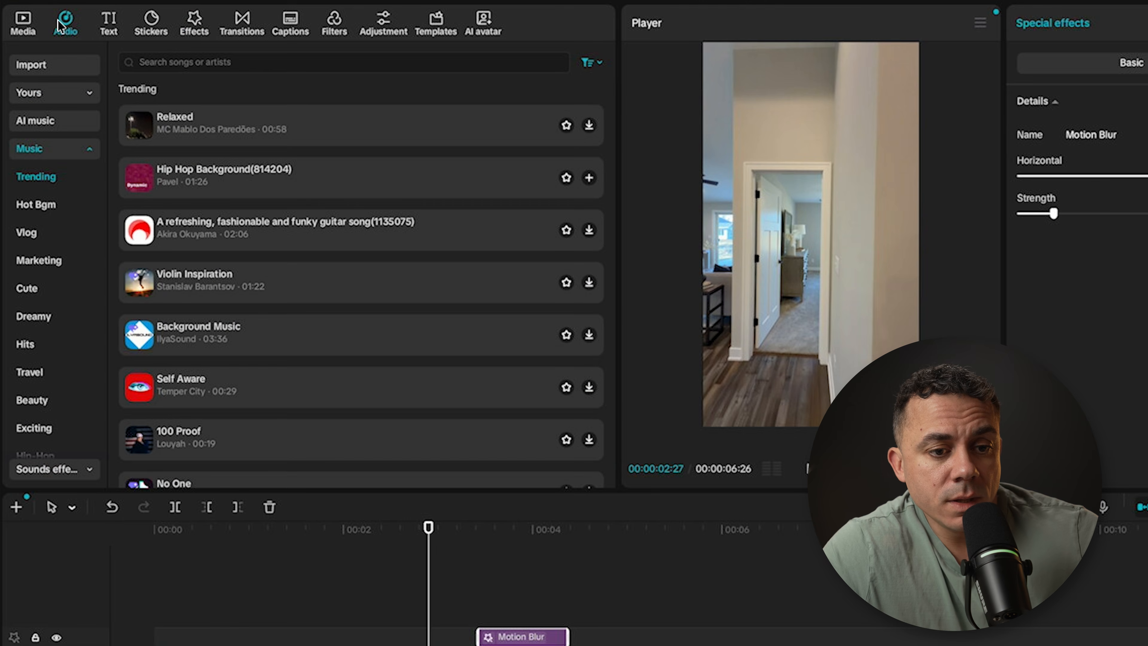
{"action": "left_click", "coordinate": [194, 62]}
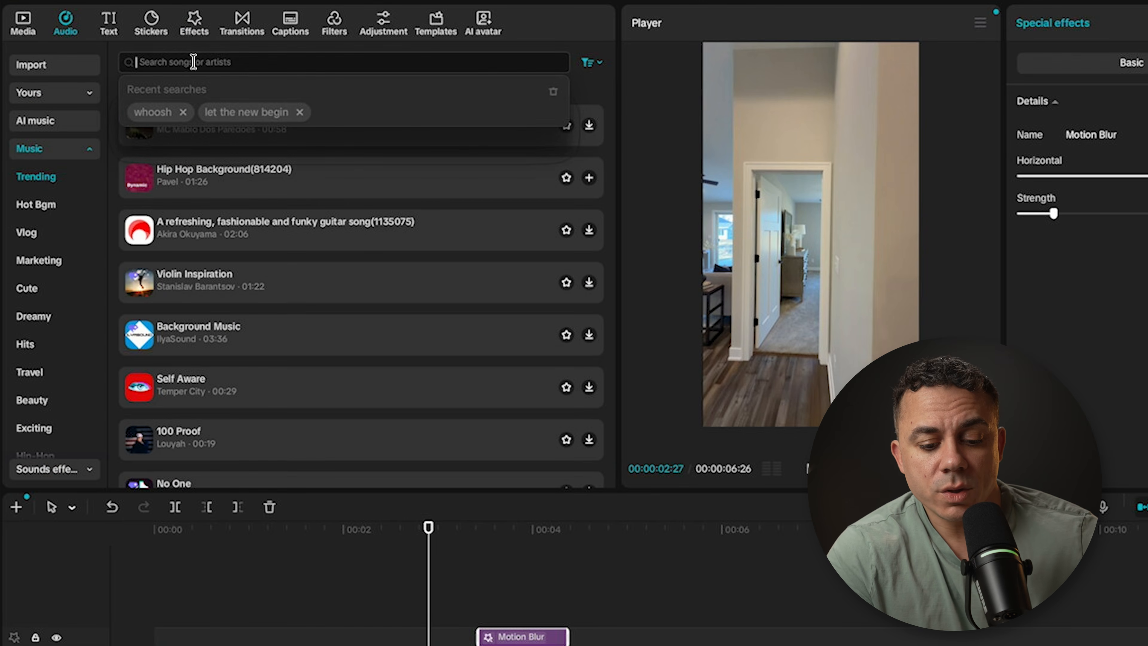
{"action": "type", "text": "whoosh"}
{"action": "key", "text": "Return"}
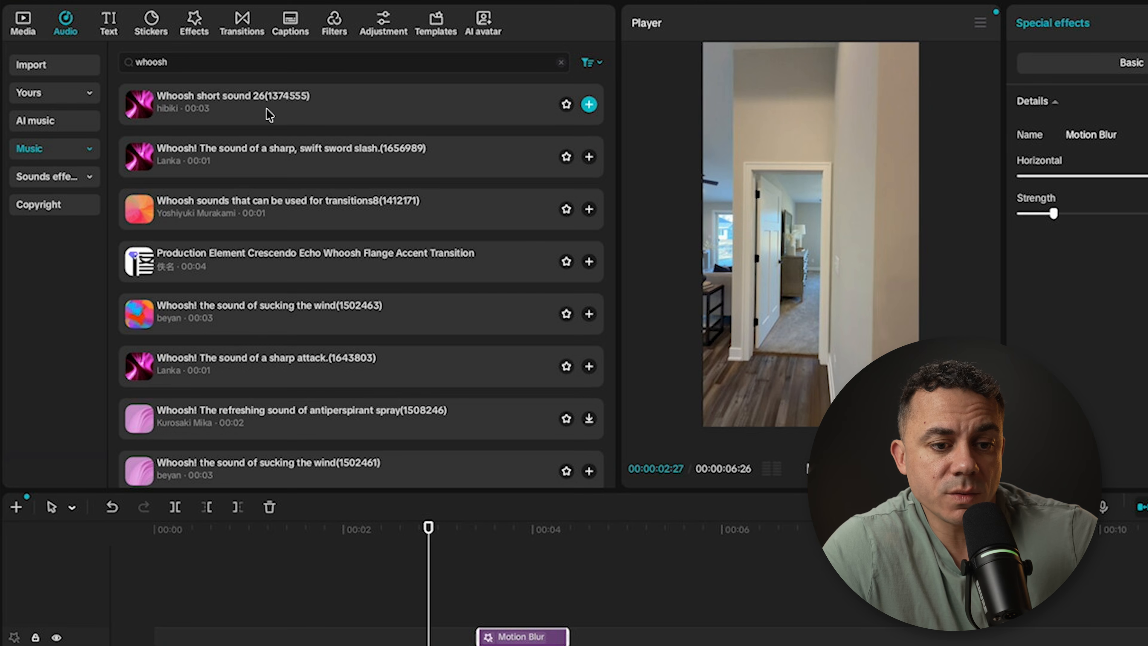
{"action": "left_click", "coordinate": [215, 102]}
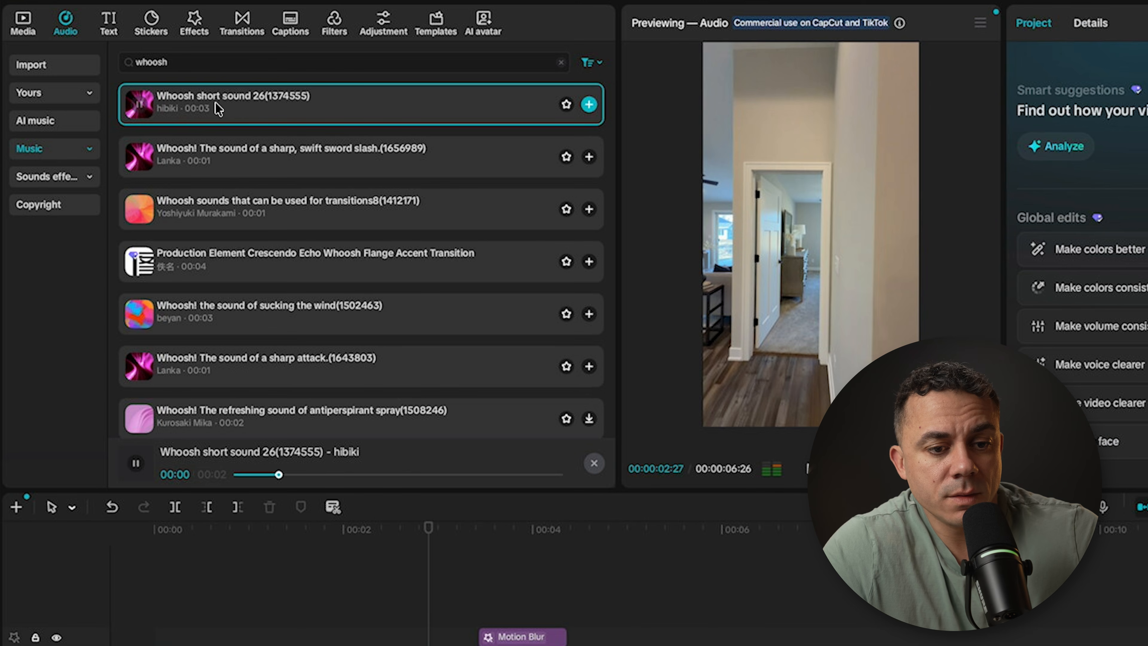
{"action": "left_click", "coordinate": [210, 165]}
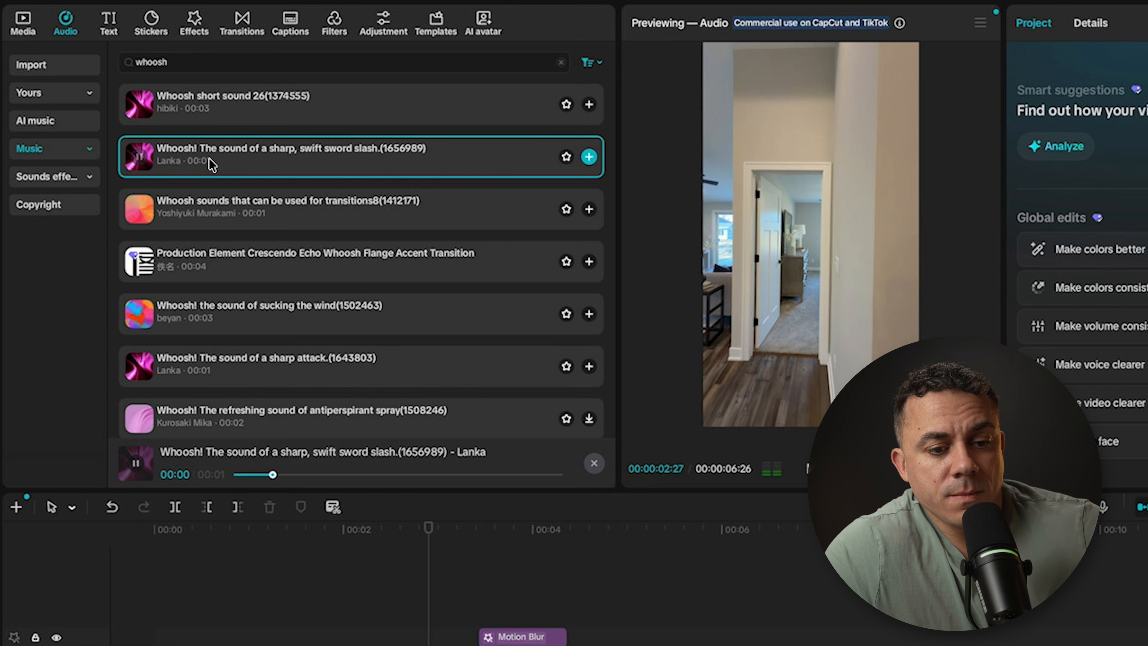
{"action": "left_click", "coordinate": [222, 204]}
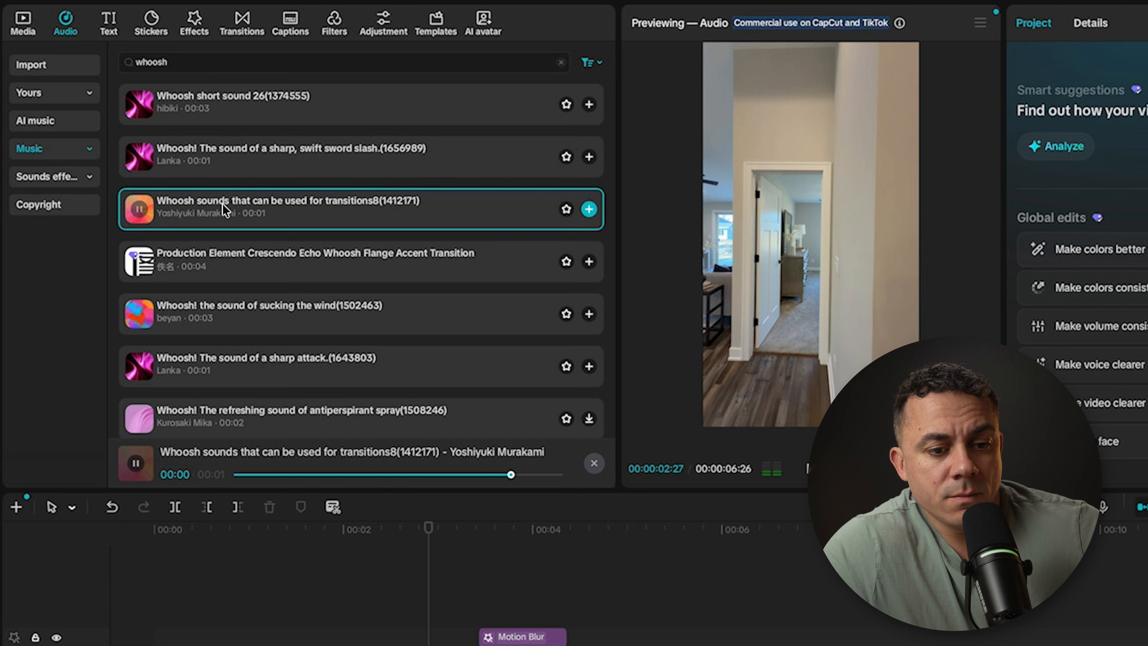
{"action": "left_click", "coordinate": [219, 268]}
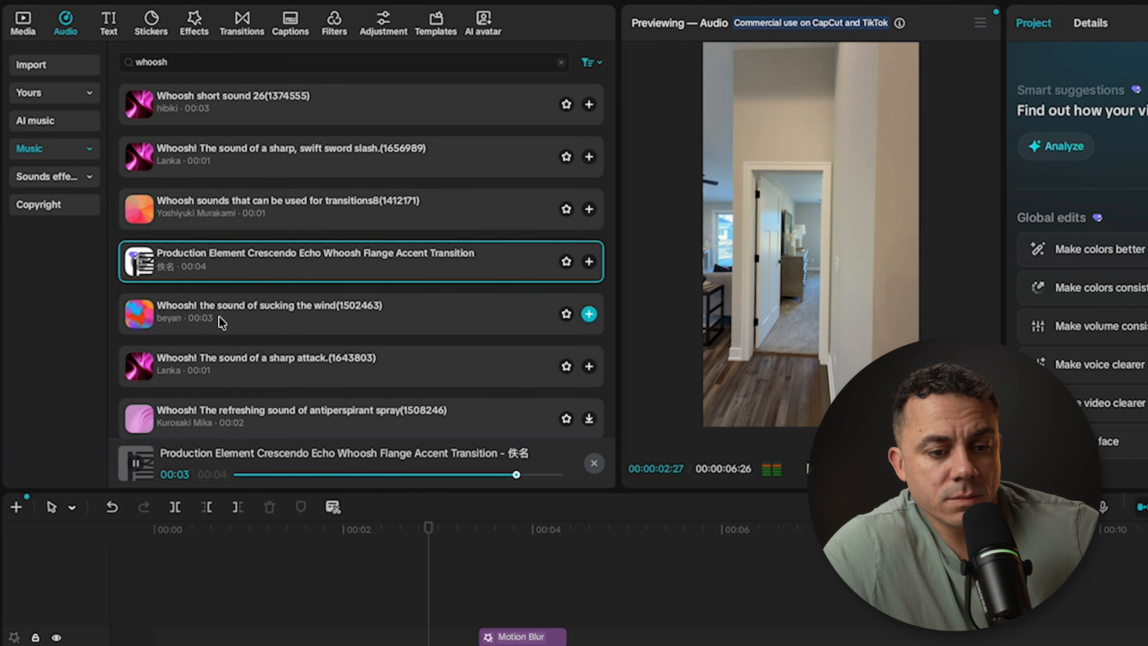
{"action": "left_click", "coordinate": [212, 359]}
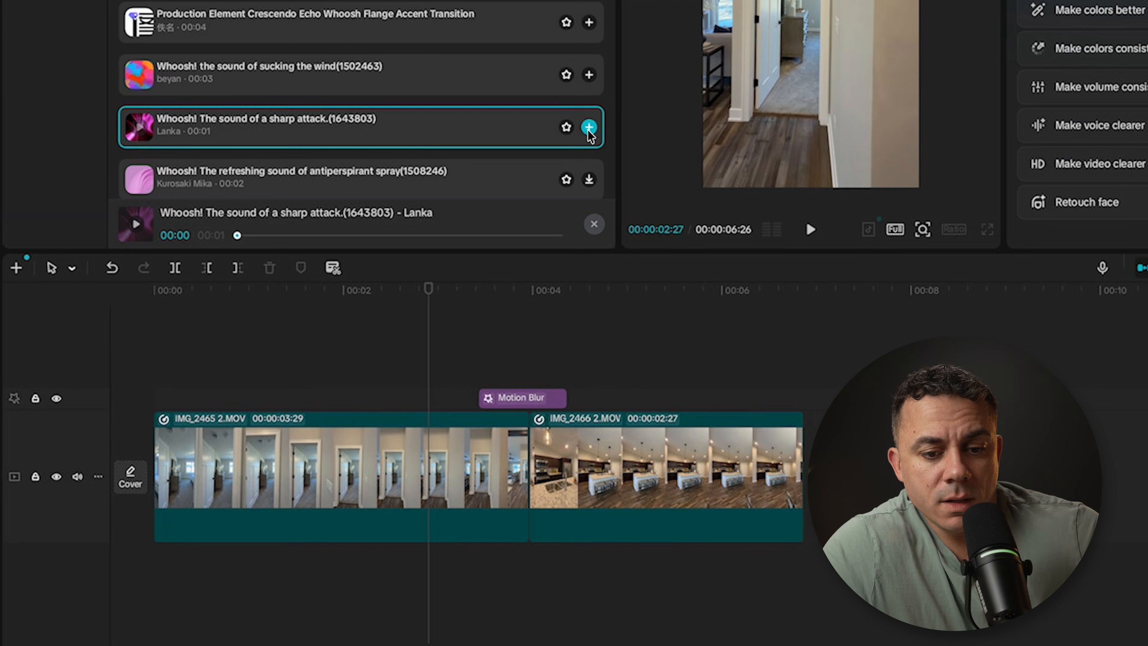
Step: Add "Whoosh! The sound of a sharp attack" to the timeline, align its peak with the cut, and return to before the transition
{"action": "left_click", "coordinate": [589, 366]}
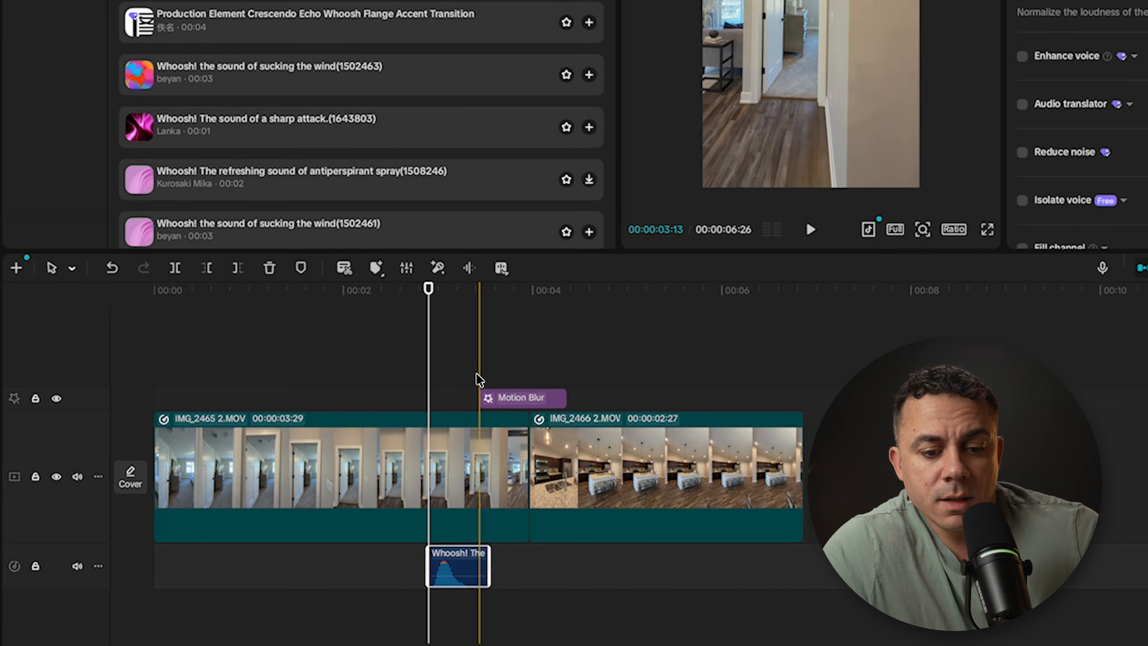
{"action": "left_click_drag", "start_coordinate": [428, 289], "coordinate": [527, 306]}
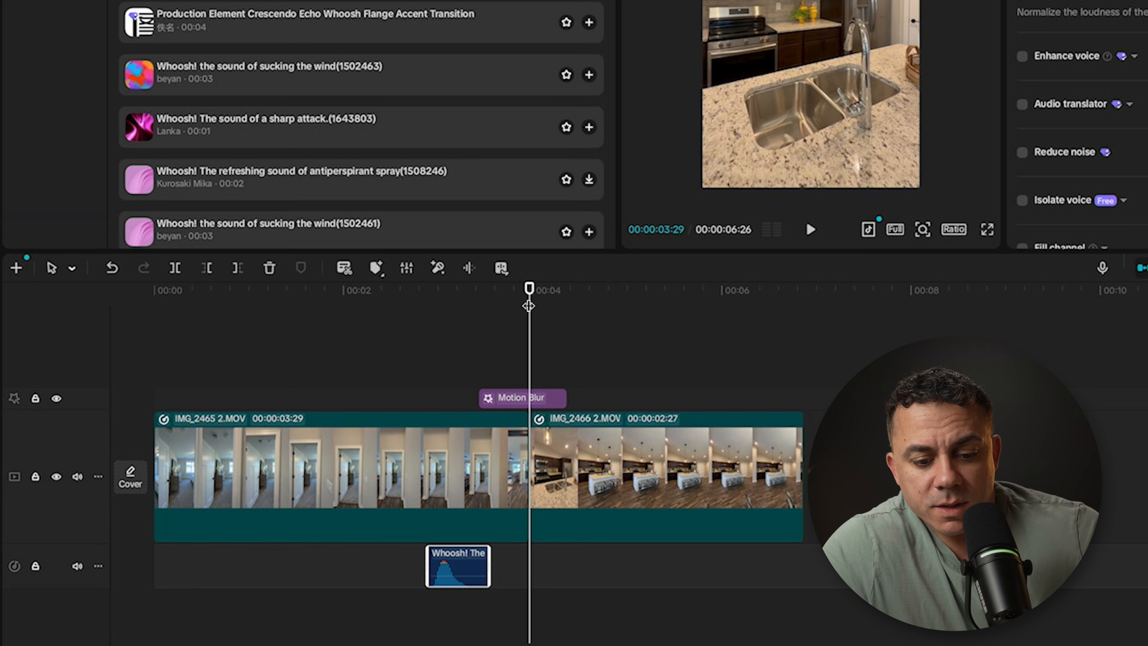
{"action": "left_click_drag", "start_coordinate": [472, 572], "coordinate": [556, 587]}
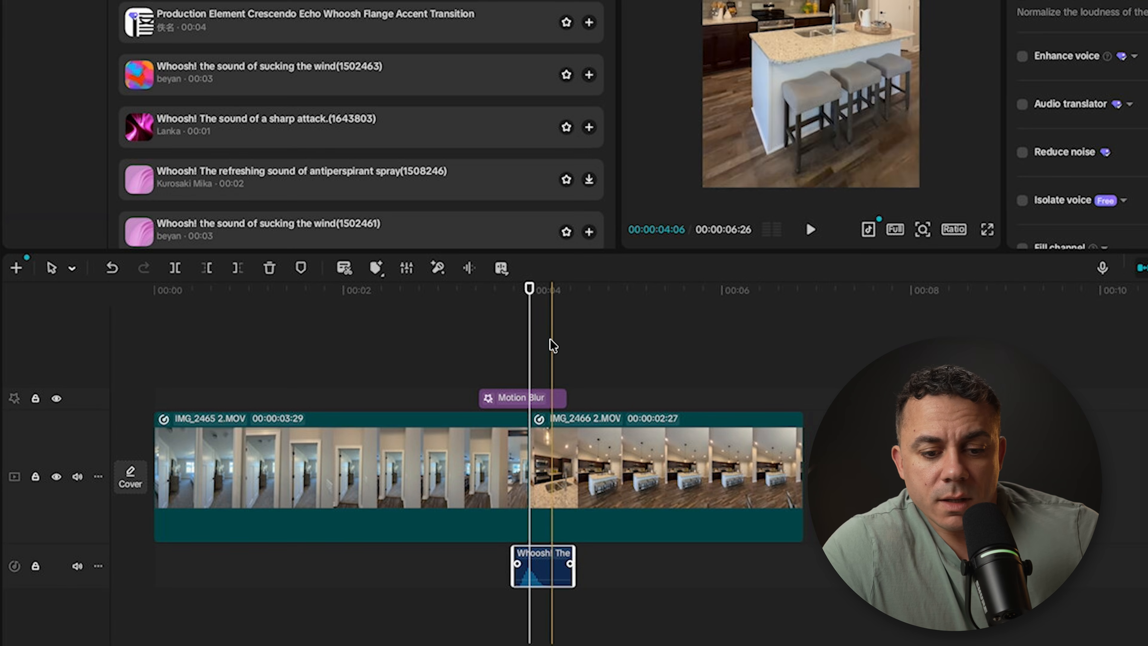
{"action": "left_click_drag", "start_coordinate": [529, 288], "coordinate": [233, 291]}
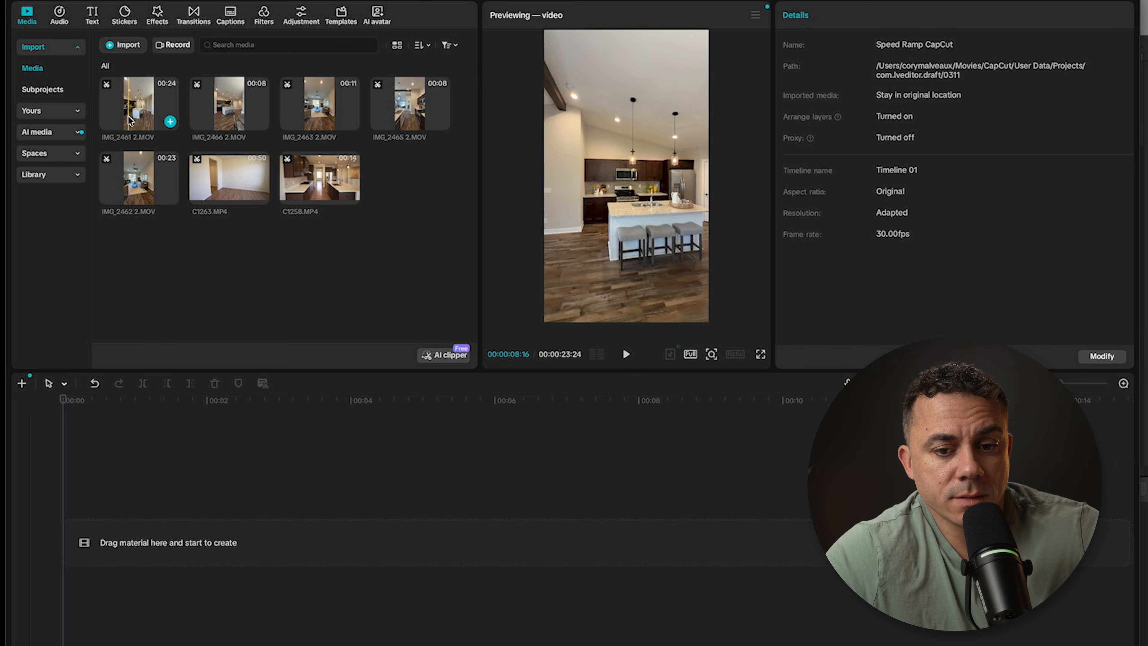
Step: Place a 4:17 portion of IMG_2461 2.MOV on the empty timeline, followed by a 3:21 portion of IMG_2463 2.MOV
{"action": "left_click", "coordinate": [111, 108]}
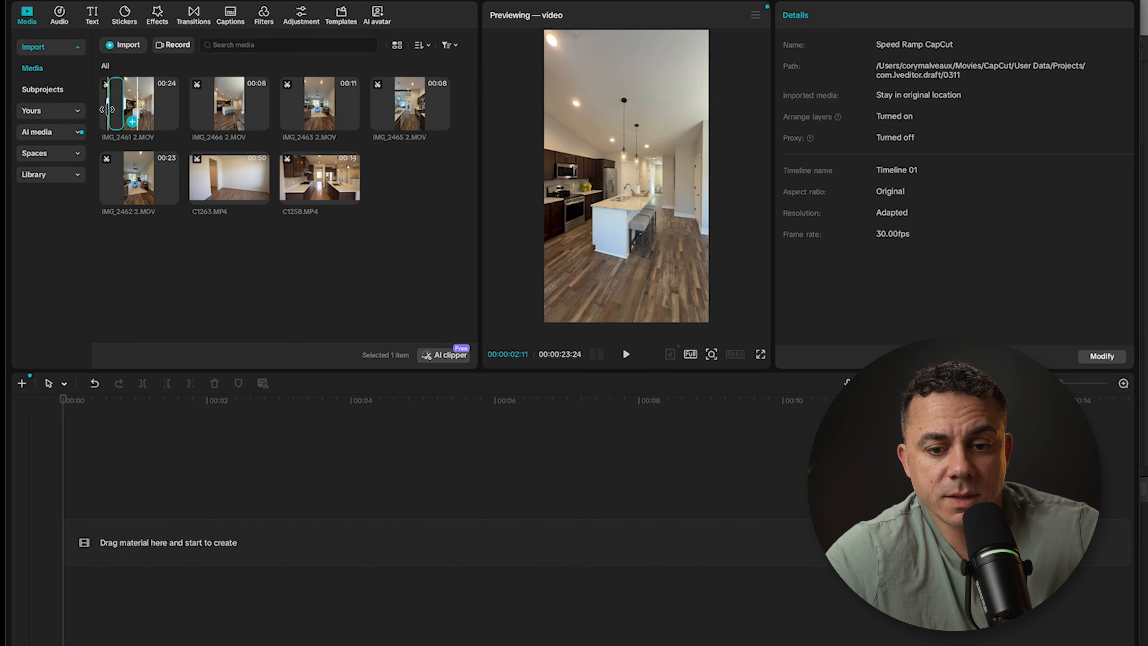
{"action": "left_click_drag", "start_coordinate": [108, 110], "coordinate": [118, 543]}
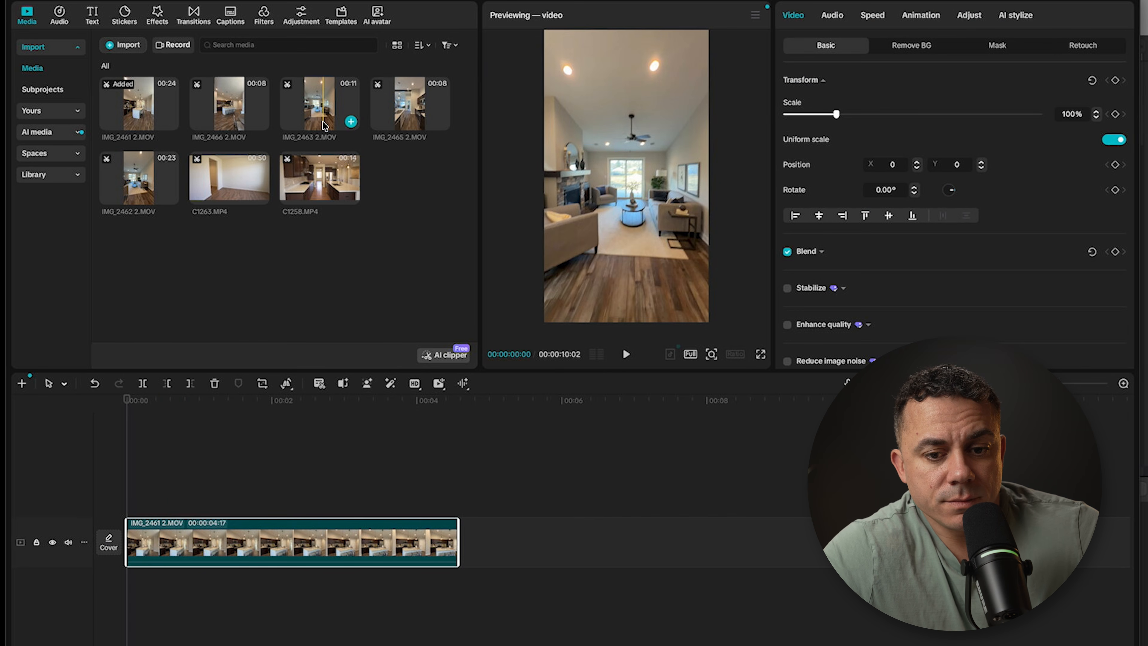
{"action": "left_click", "coordinate": [341, 121]}
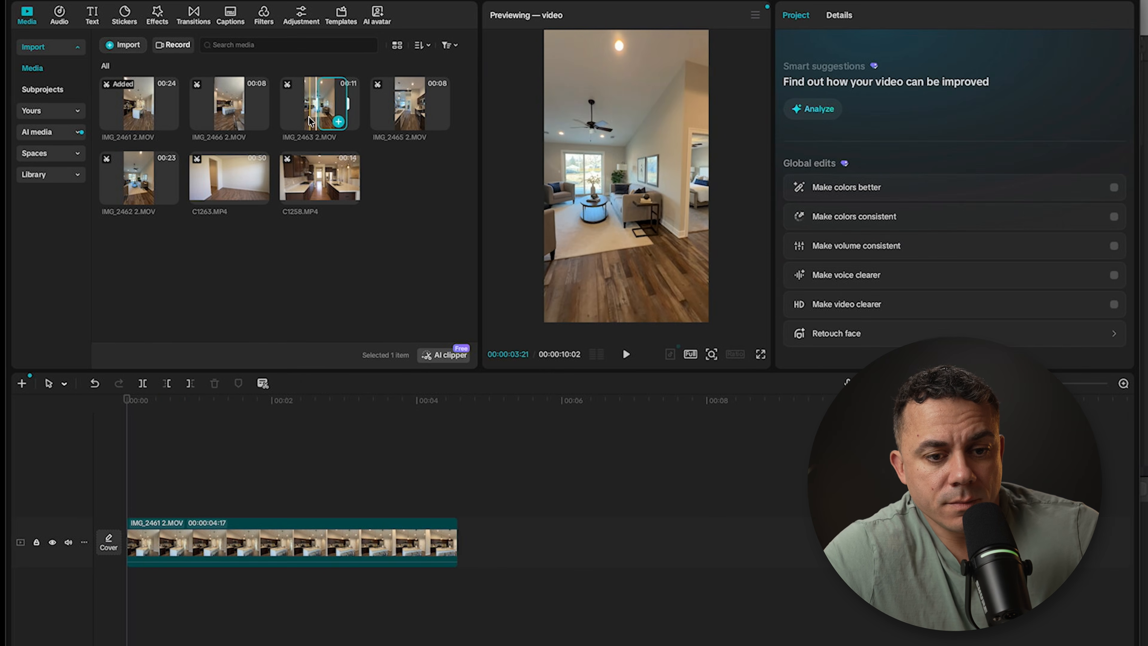
{"action": "left_click_drag", "start_coordinate": [341, 121], "coordinate": [484, 539]}
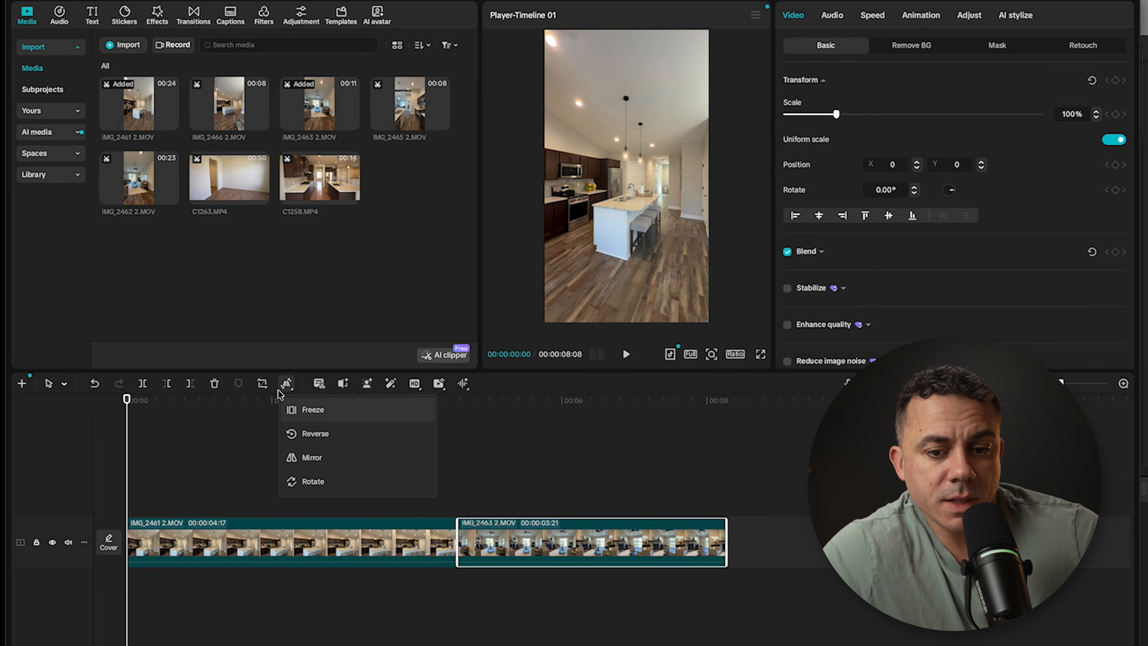
Step: Apply the Flash out speed curve to IMG_2461 2.MOV
{"action": "left_click_drag", "start_coordinate": [131, 398], "coordinate": [346, 407]}
{"action": "left_click", "coordinate": [383, 545]}
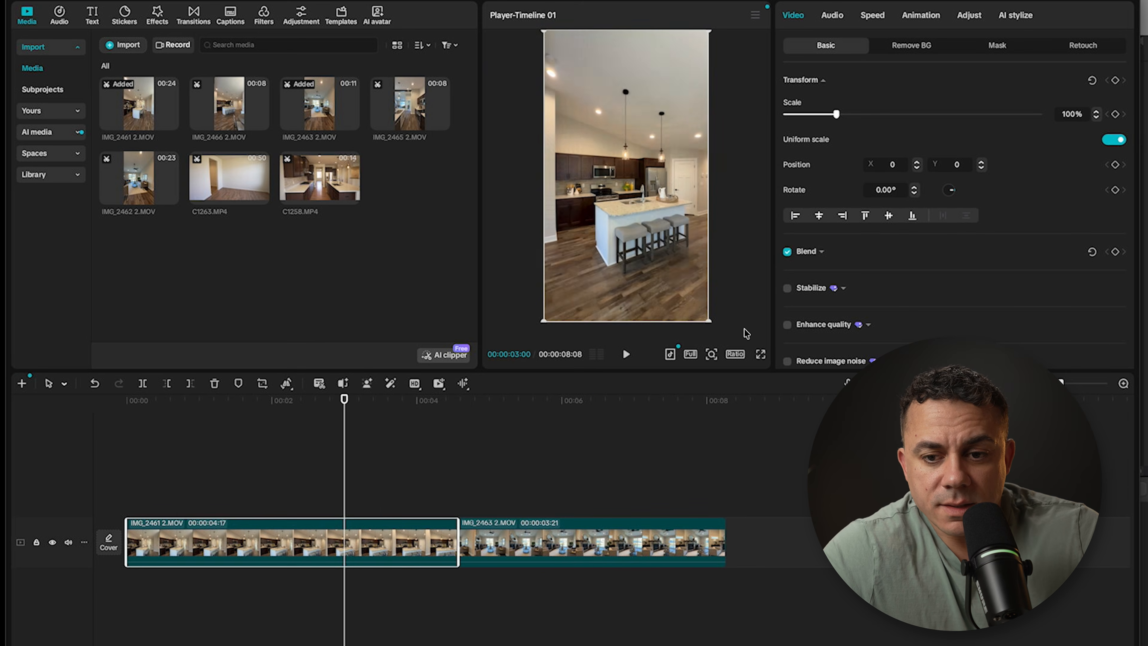
{"action": "left_click", "coordinate": [872, 15]}
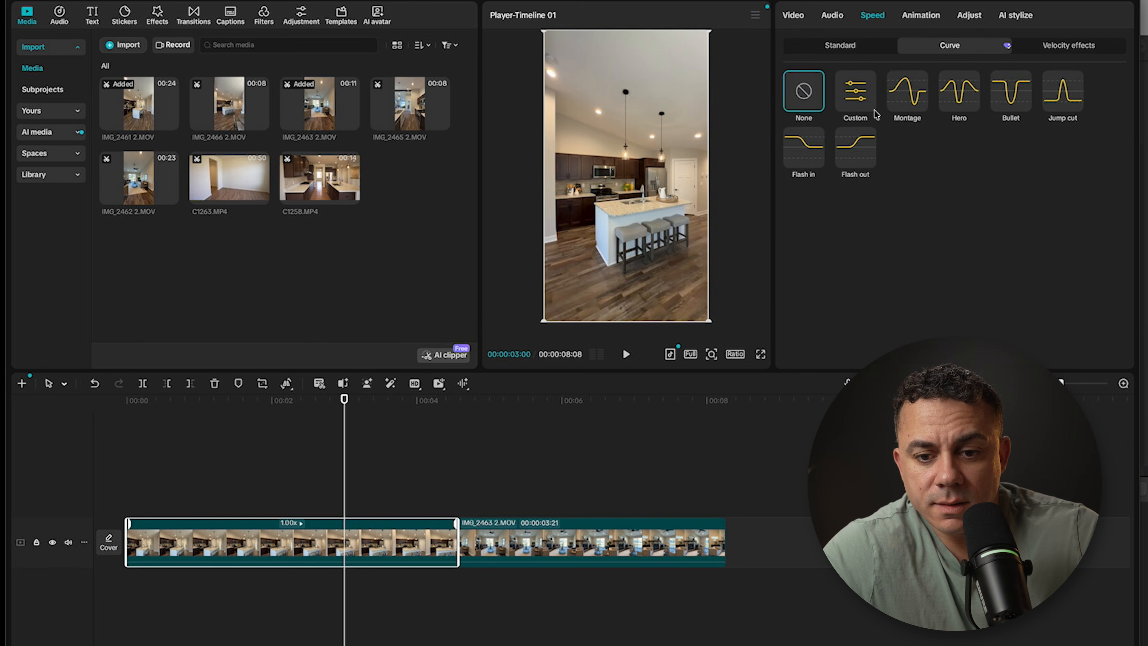
{"action": "left_click", "coordinate": [858, 148]}
Step: Lower the first two Flash out points below 1x, raise the last two to 10x, and move the third close to the clip's end
{"action": "left_click_drag", "start_coordinate": [922, 276], "coordinate": [923, 295]}
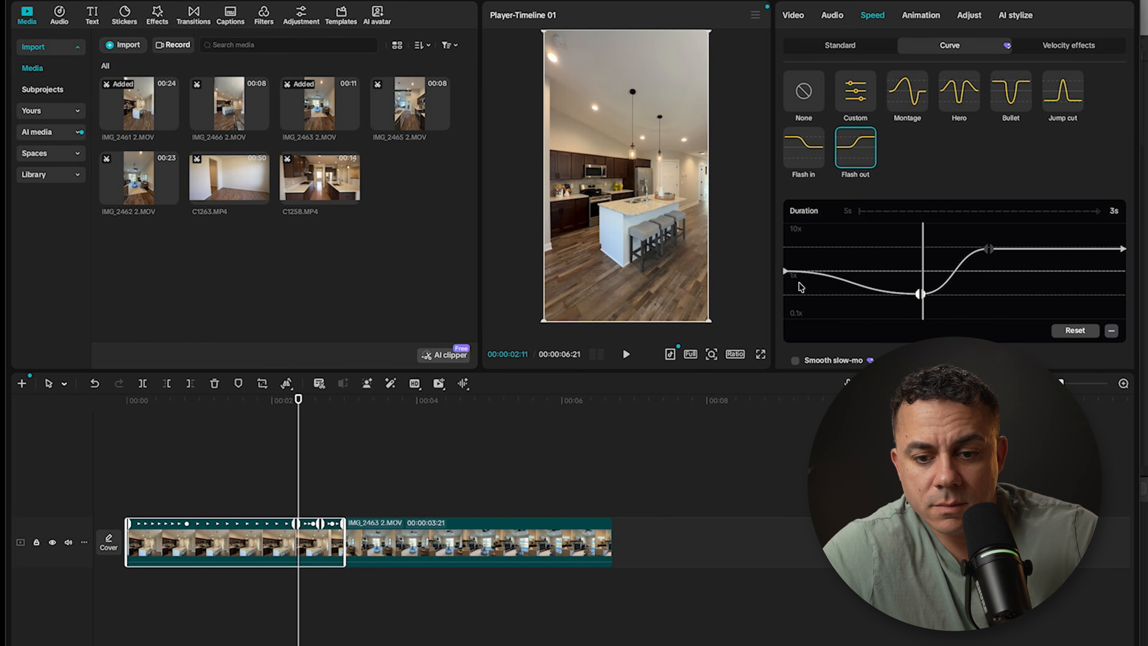
{"action": "left_click_drag", "start_coordinate": [789, 276], "coordinate": [787, 295]}
{"action": "left_click_drag", "start_coordinate": [988, 248], "coordinate": [1122, 198]}
{"action": "left_click_drag", "start_coordinate": [988, 223], "coordinate": [1116, 222]}
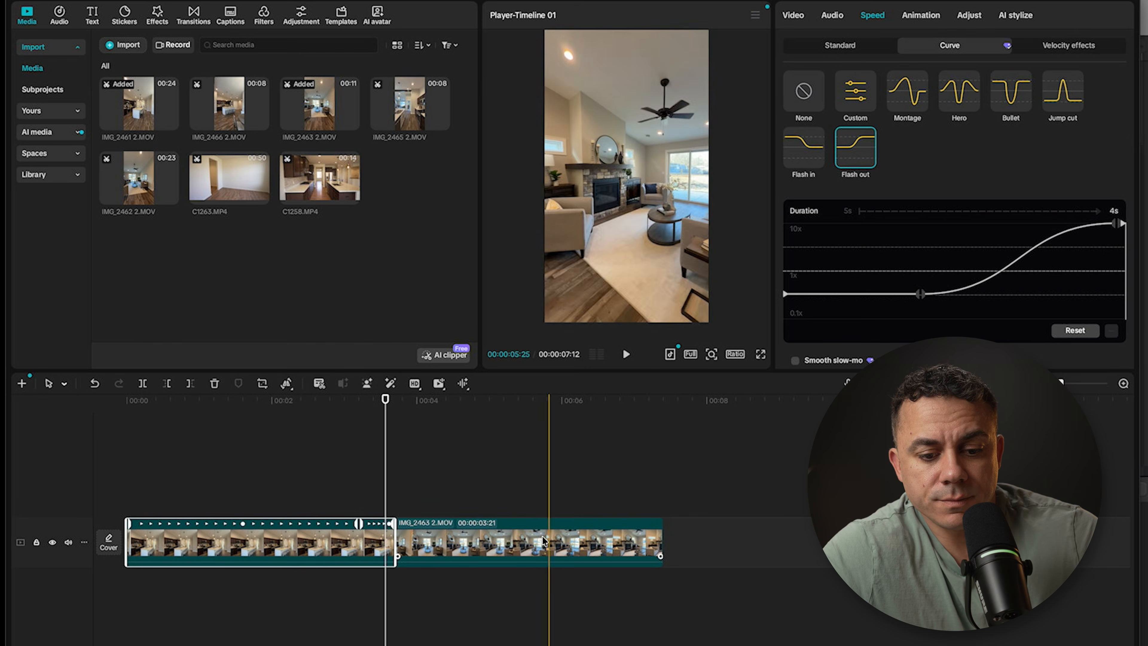
Step: Apply the Flash in speed curve to IMG_2463 2.MOV
{"action": "left_click_drag", "start_coordinate": [387, 403], "coordinate": [445, 406]}
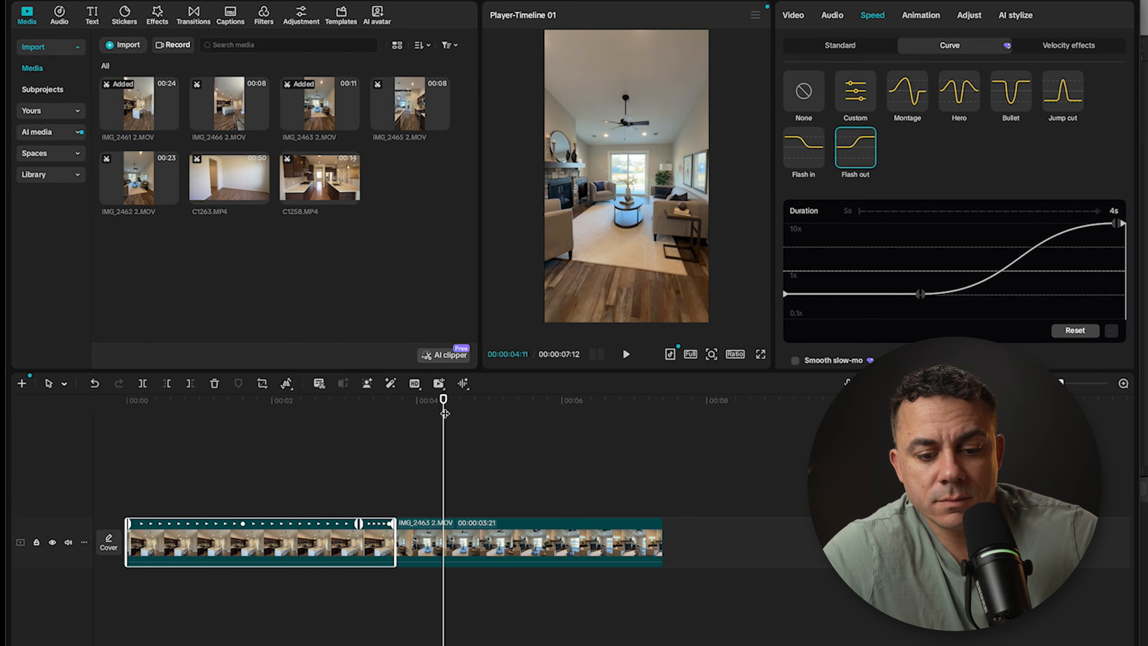
{"action": "left_click", "coordinate": [485, 539]}
{"action": "left_click", "coordinate": [803, 150]}
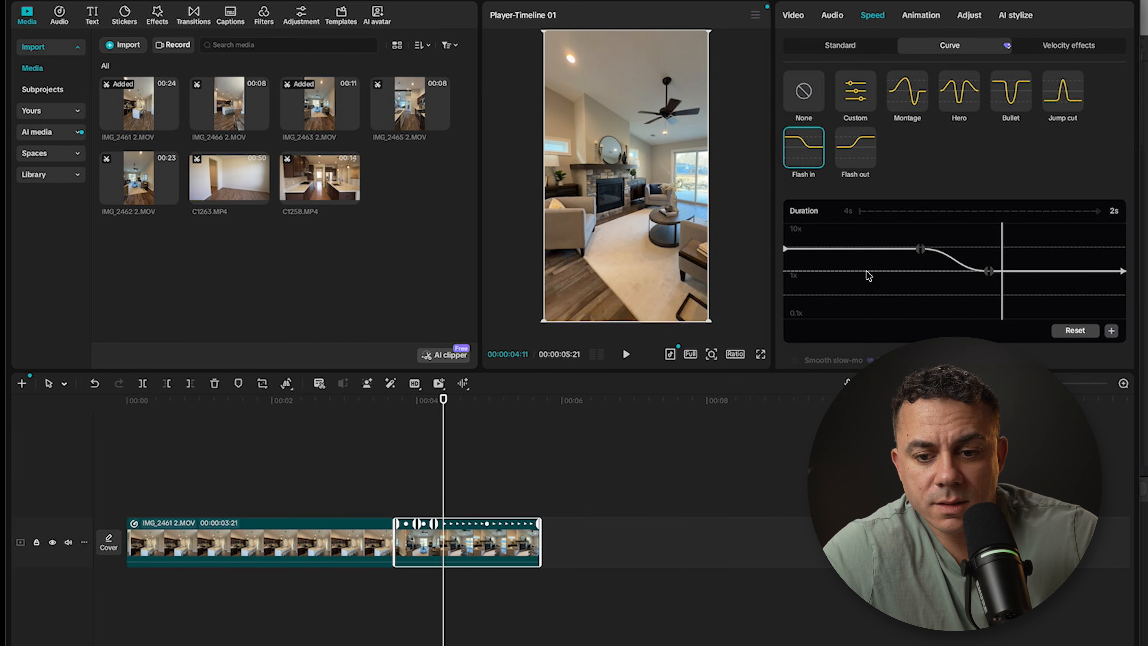
Step: Lower the last two Flash in points below 1x, raise the first two to 10x, and move the second close to the clip's start
{"action": "left_click", "coordinate": [988, 271]}
{"action": "left_click_drag", "start_coordinate": [986, 300], "coordinate": [989, 295]}
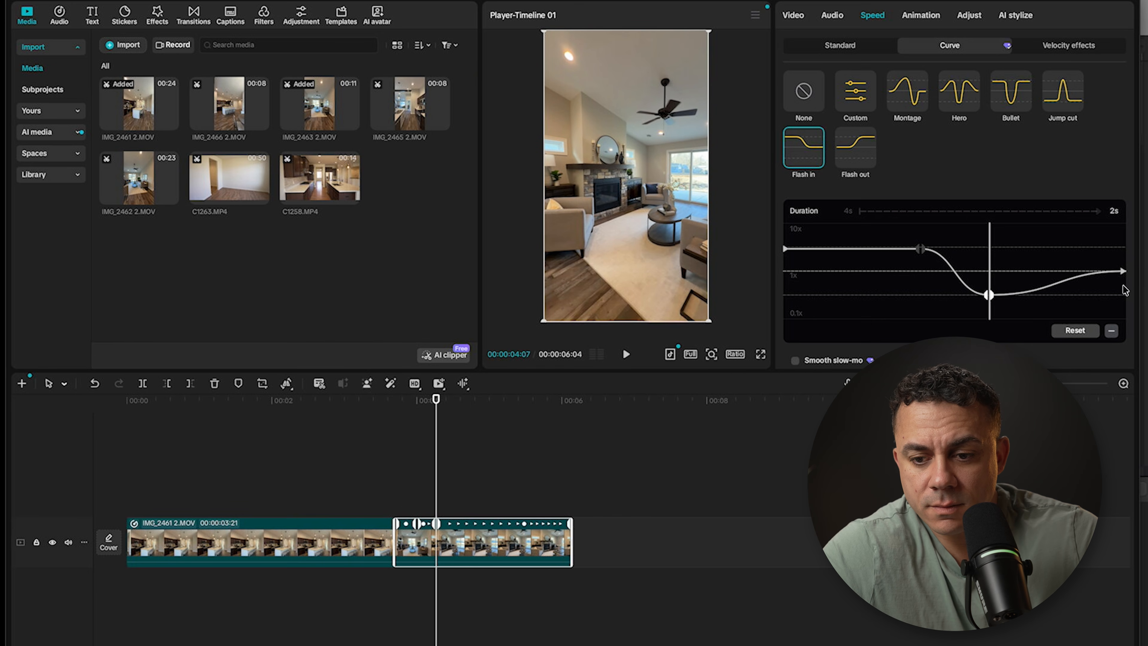
{"action": "left_click_drag", "start_coordinate": [1123, 271], "coordinate": [1123, 295]}
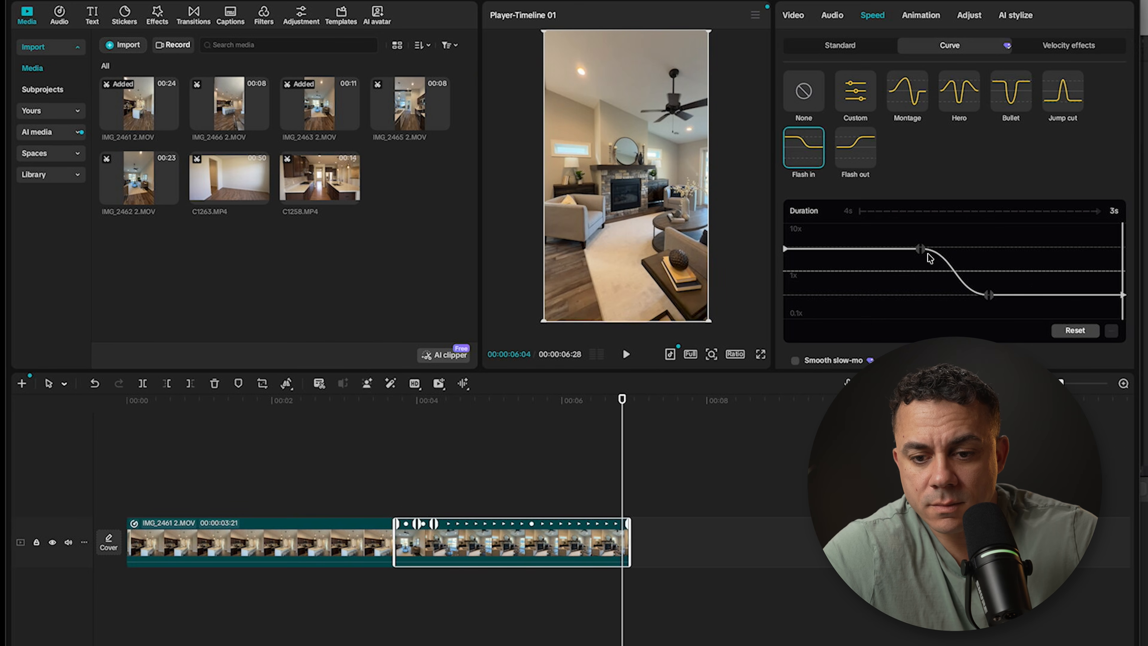
{"action": "left_click_drag", "start_coordinate": [925, 248], "coordinate": [920, 220]}
{"action": "left_click_drag", "start_coordinate": [785, 249], "coordinate": [786, 223]}
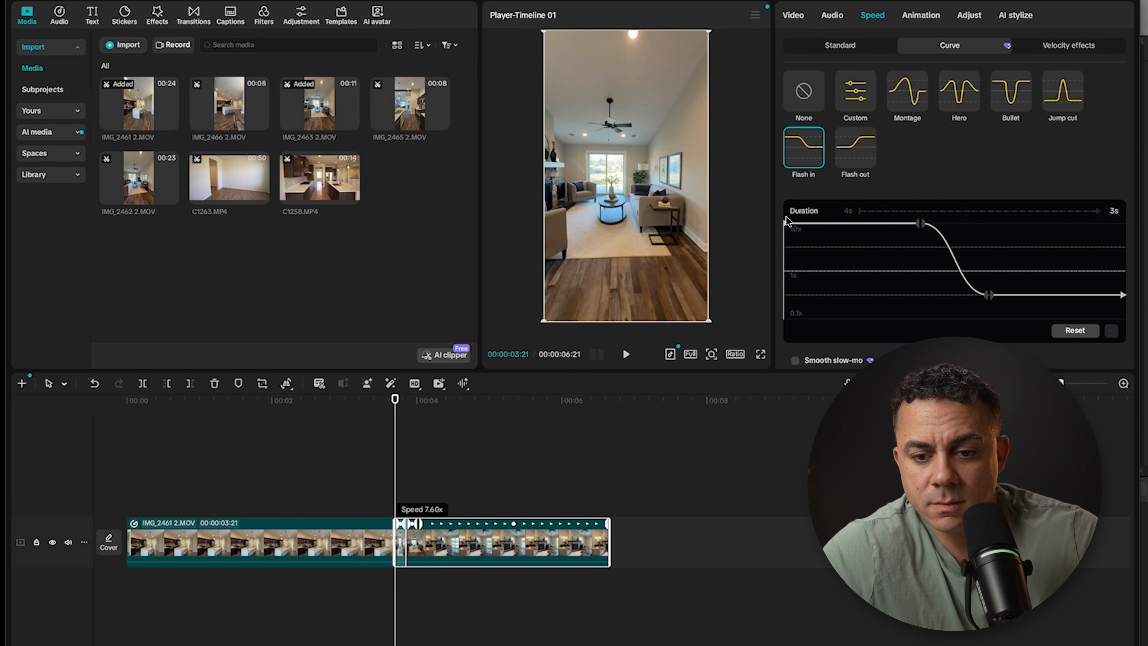
{"action": "left_click_drag", "start_coordinate": [923, 229], "coordinate": [792, 225]}
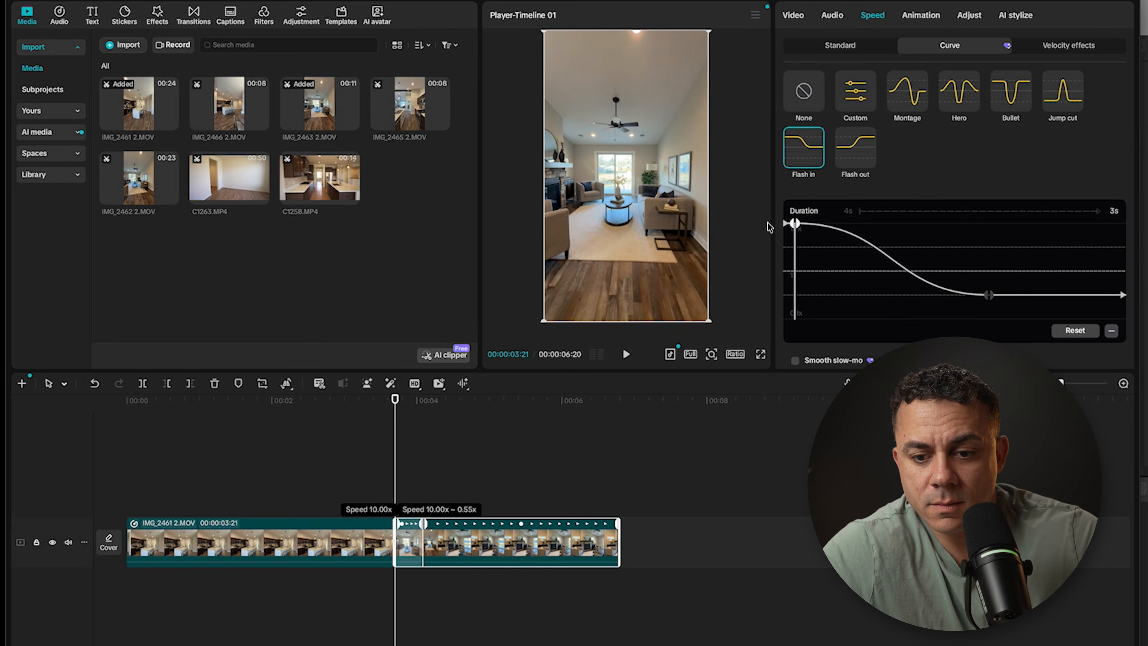
{"action": "left_click_drag", "start_coordinate": [988, 296], "coordinate": [994, 293]}
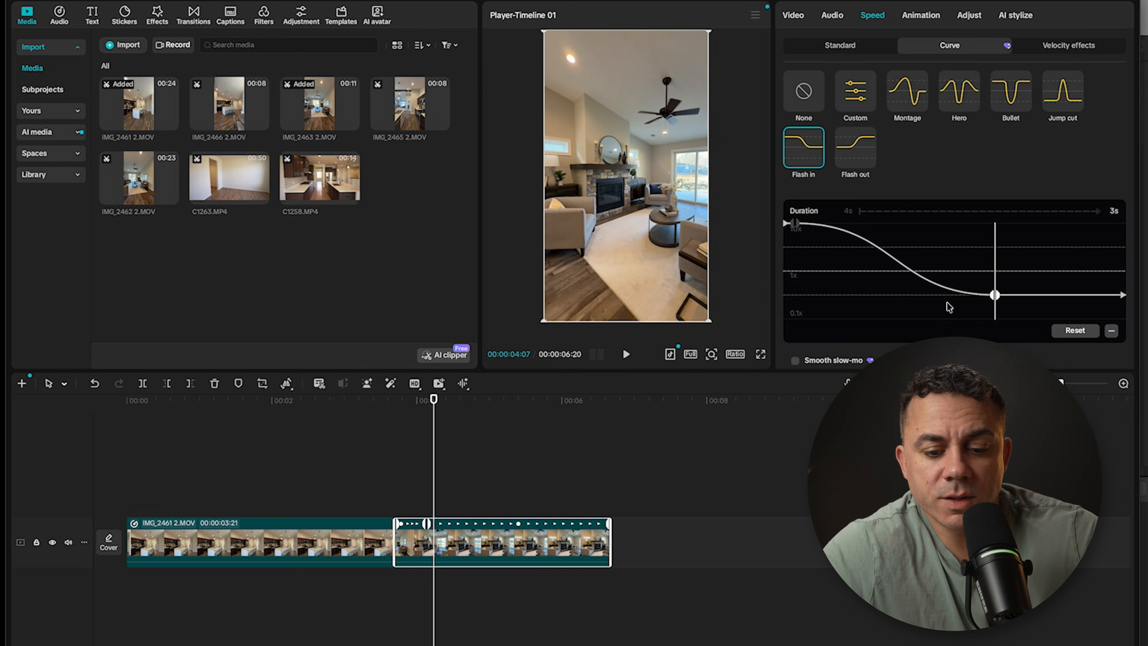
Step: Shift the second Flash out point of IMG_2461 2.MOV slightly earlier and play back the transition
{"action": "left_click_drag", "start_coordinate": [434, 406], "coordinate": [330, 410]}
{"action": "left_click", "coordinate": [305, 542]}
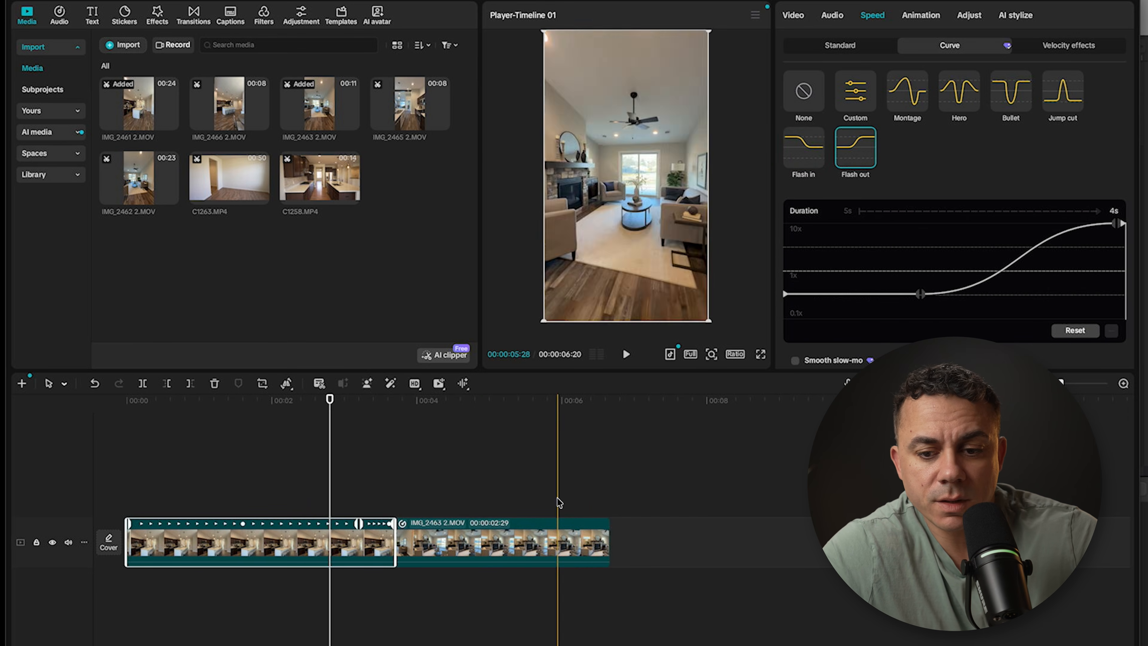
{"action": "left_click", "coordinate": [921, 295]}
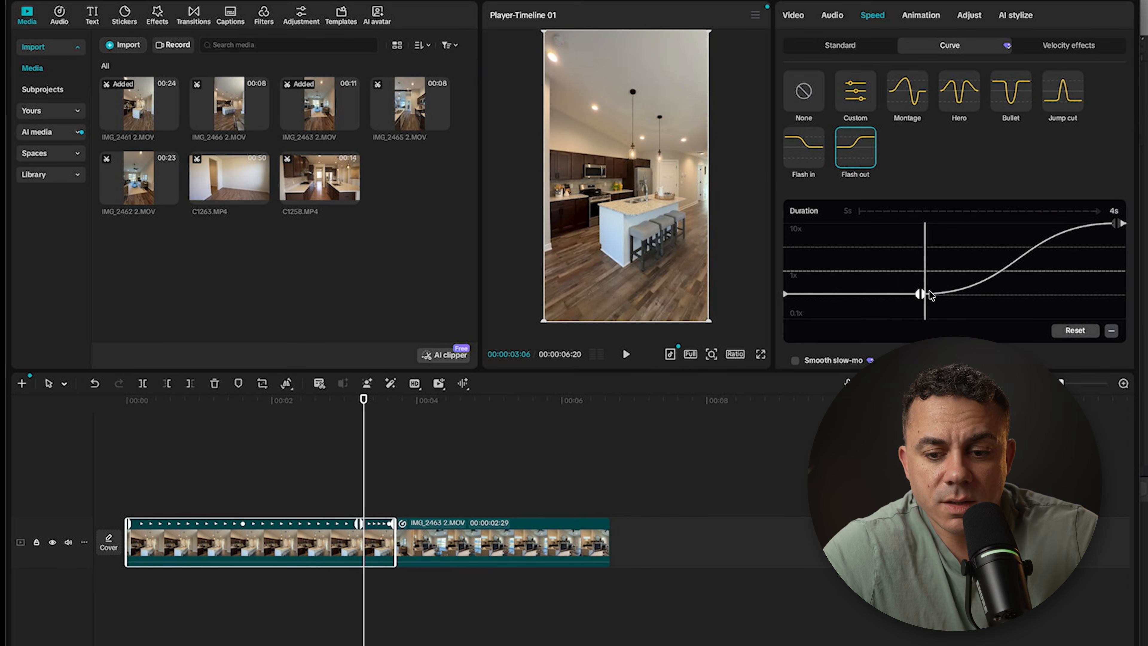
{"action": "mouse_move", "coordinate": [920, 294]}
{"action": "left_mouse_down"}
{"action": "mouse_move", "coordinate": [930, 296]}
{"action": "mouse_move", "coordinate": [909, 295]}
{"action": "left_mouse_up"}
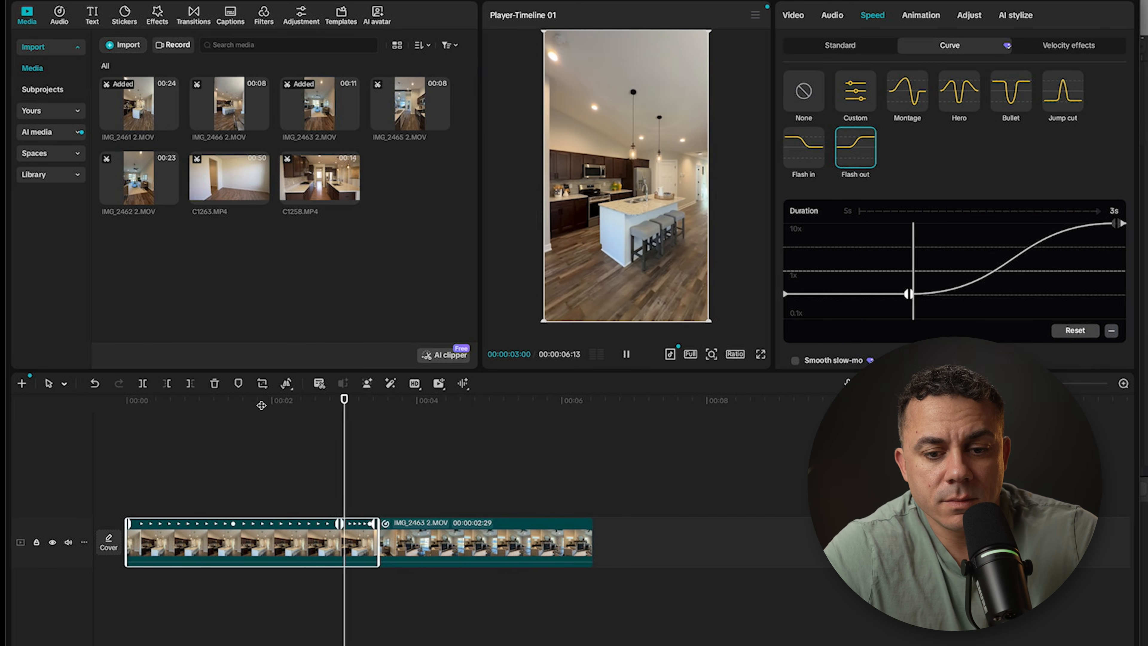
{"action": "key", "text": "space"}
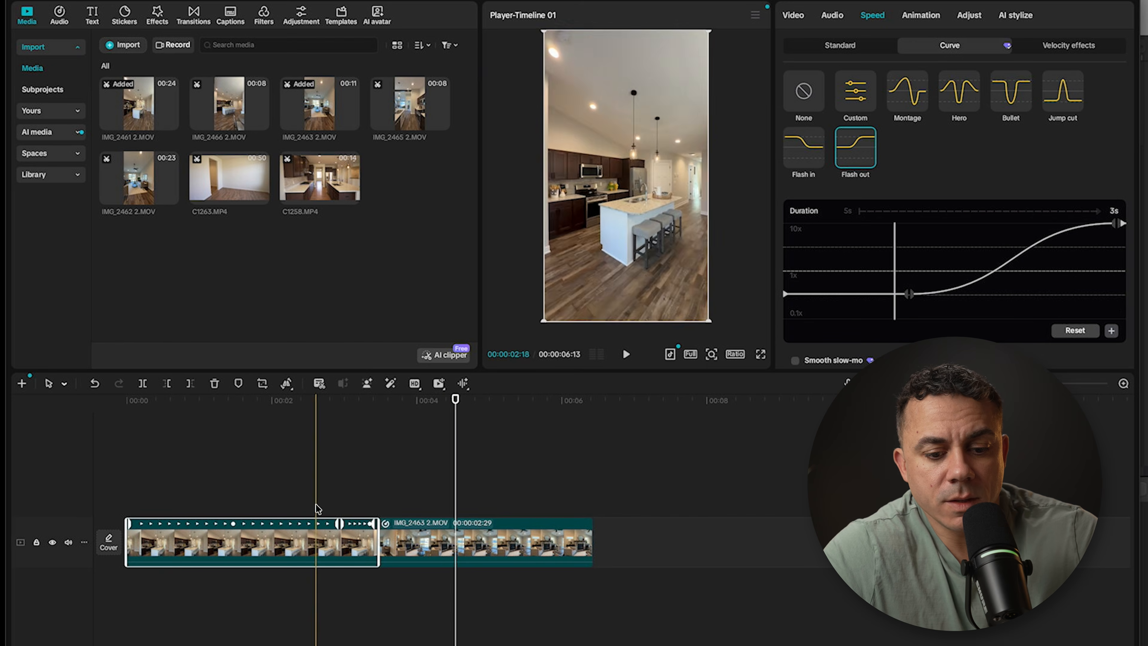
Step: Shift the third Flash in point of IMG_2463 2.MOV later for a more gradual slowdown and replay the transition
{"action": "left_click", "coordinate": [472, 541]}
{"action": "left_click_drag", "start_coordinate": [998, 297], "coordinate": [1030, 295]}
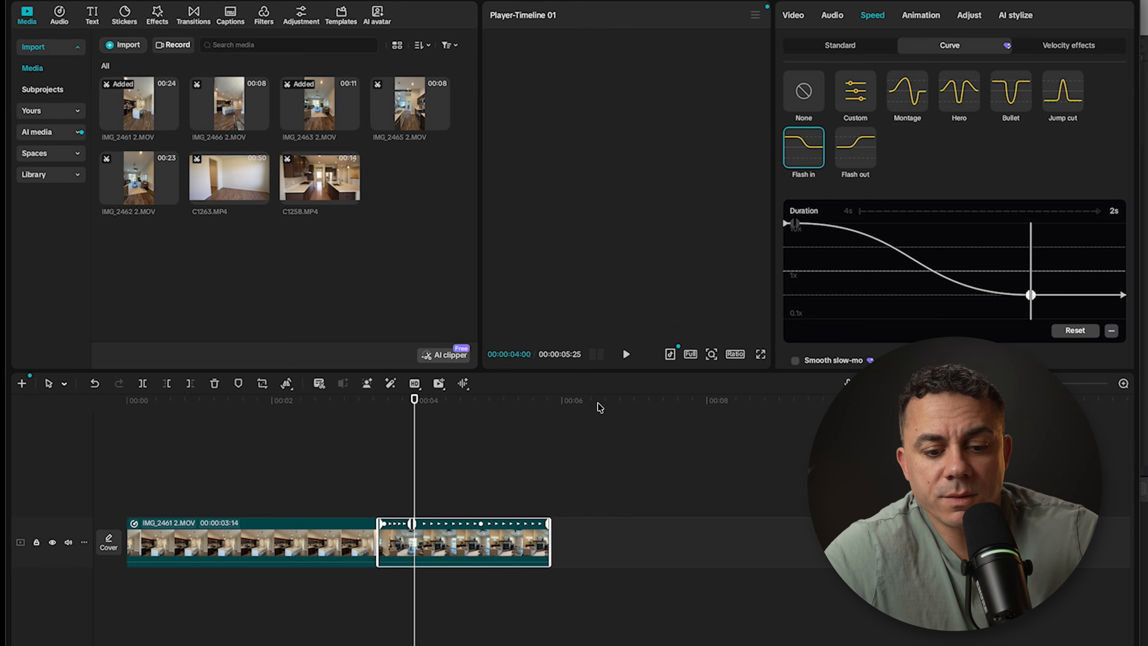
{"action": "left_click_drag", "start_coordinate": [414, 398], "coordinate": [273, 397]}
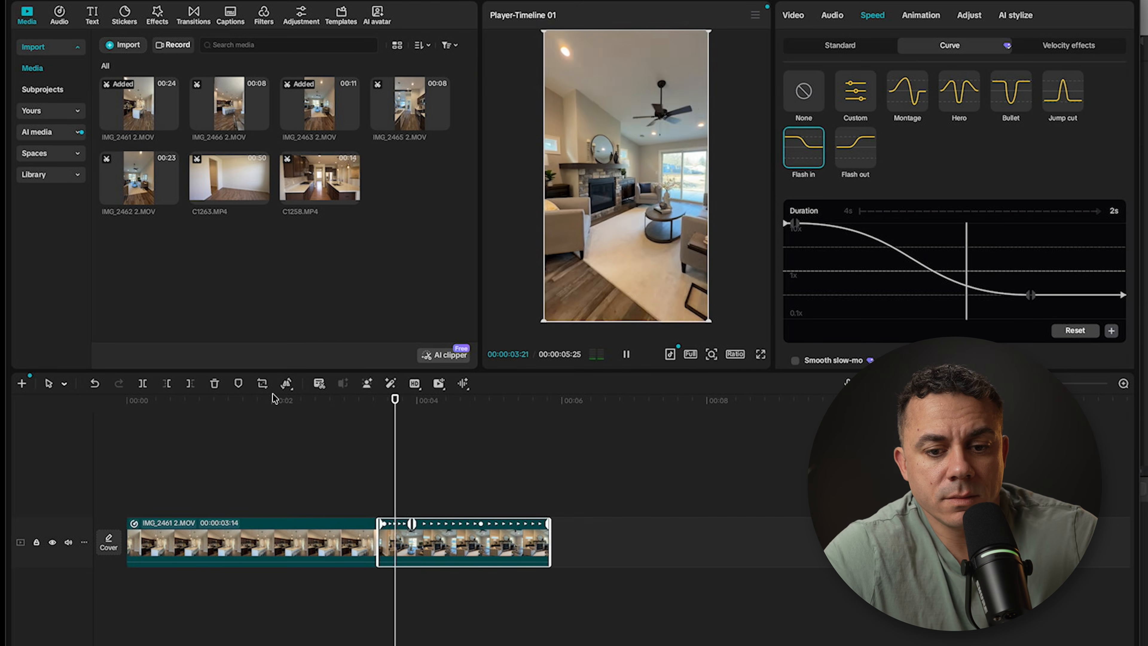
{"action": "key", "text": "space"}
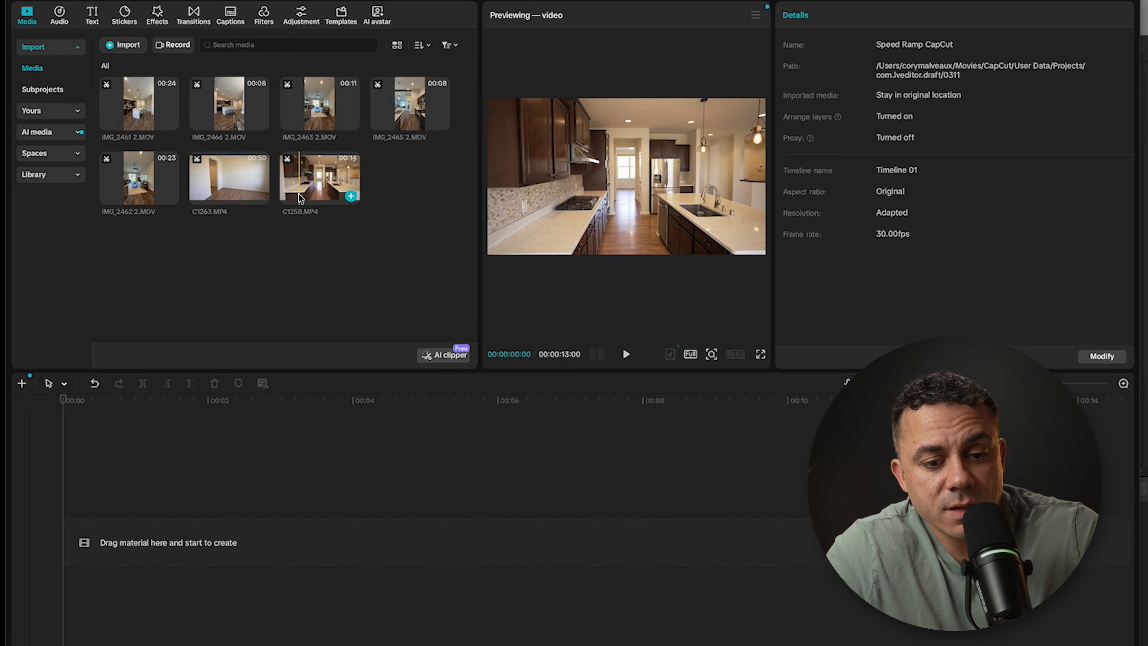
Step: Place a 6:20 portion of C1258.MP4 on the empty timeline, followed by a 6:04 portion of C1263.MP4, and enlarge the track height
{"action": "left_click_drag", "start_coordinate": [310, 198], "coordinate": [128, 541]}
{"action": "left_click", "coordinate": [227, 183]}
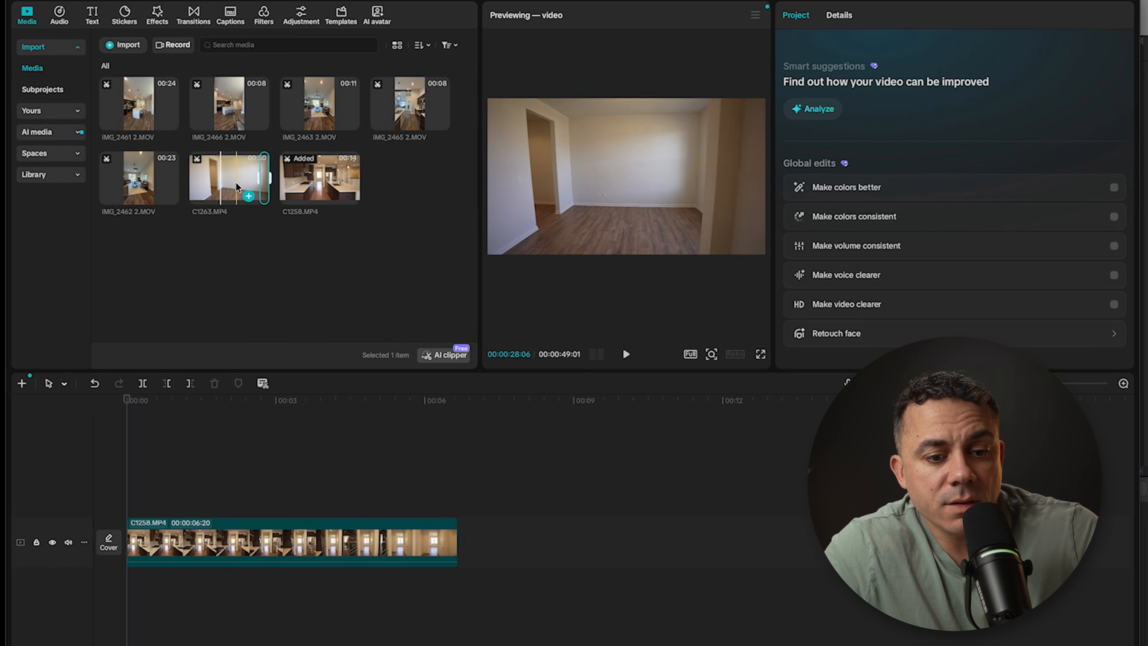
{"action": "left_click_drag", "start_coordinate": [261, 181], "coordinate": [476, 540]}
{"action": "left_click_drag", "start_coordinate": [127, 396], "coordinate": [309, 400]}
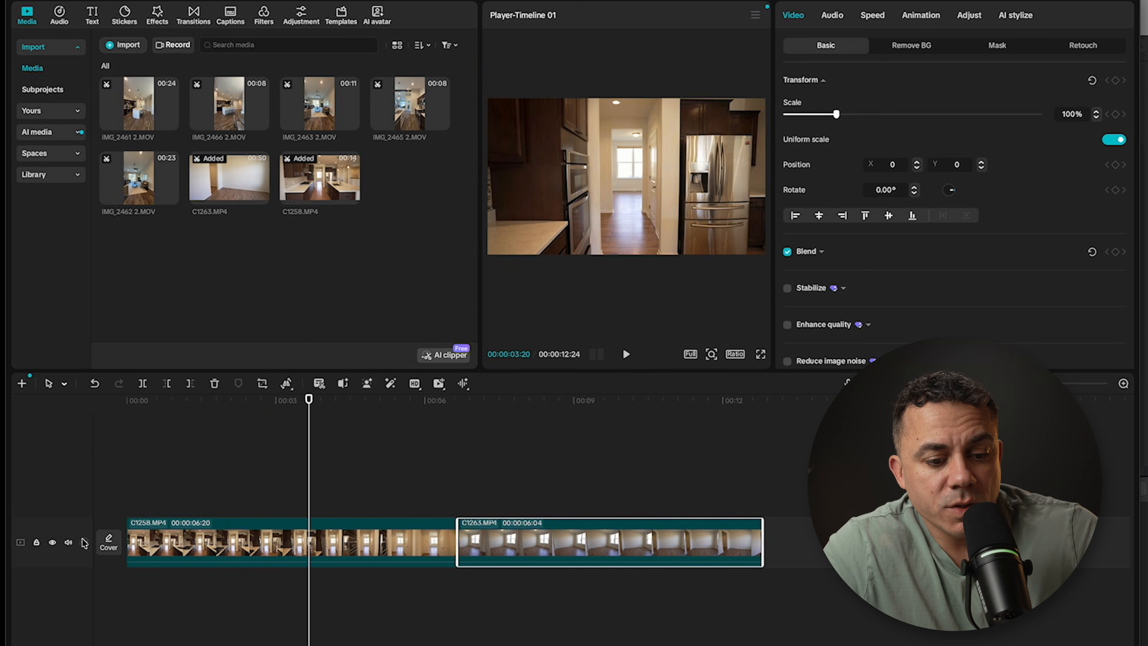
{"action": "left_click_drag", "start_coordinate": [74, 565], "coordinate": [72, 610]}
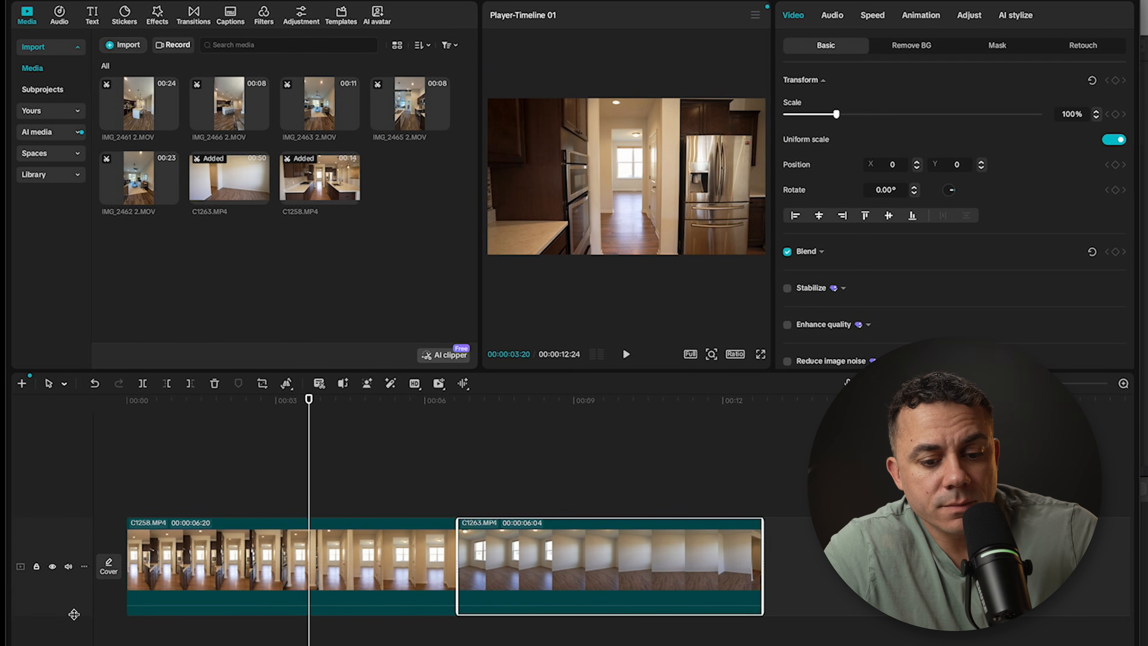
Step: Apply the Flash out speed curve to C1258.MP4
{"action": "left_click", "coordinate": [350, 561]}
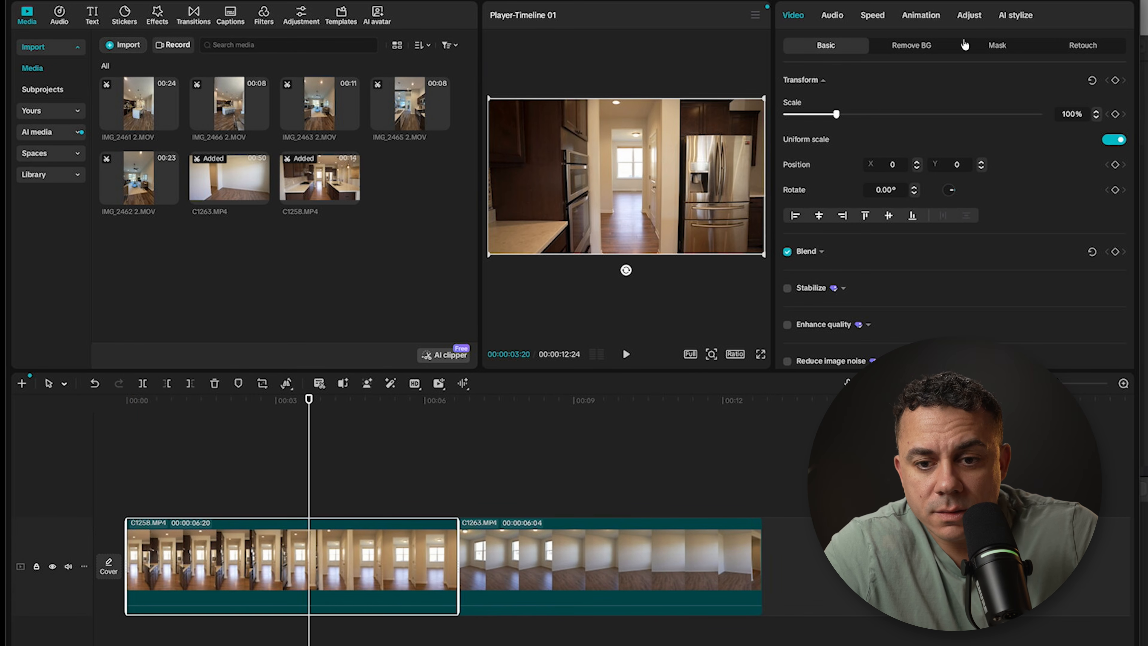
{"action": "left_click", "coordinate": [872, 16]}
{"action": "left_click", "coordinate": [856, 154]}
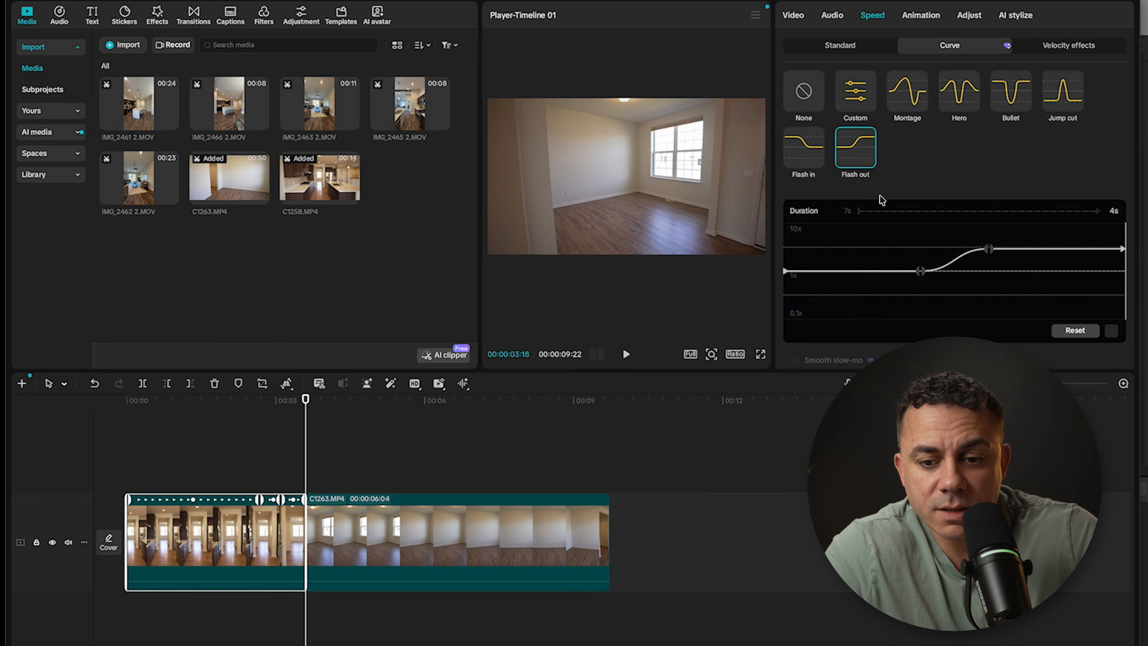
Step: Raise the last two points of C1258.MP4's curve to 10x, lower the first two below 1x, and move the third close to the clip's end
{"action": "left_click_drag", "start_coordinate": [988, 254], "coordinate": [991, 194]}
{"action": "left_click_drag", "start_coordinate": [1122, 249], "coordinate": [1121, 223]}
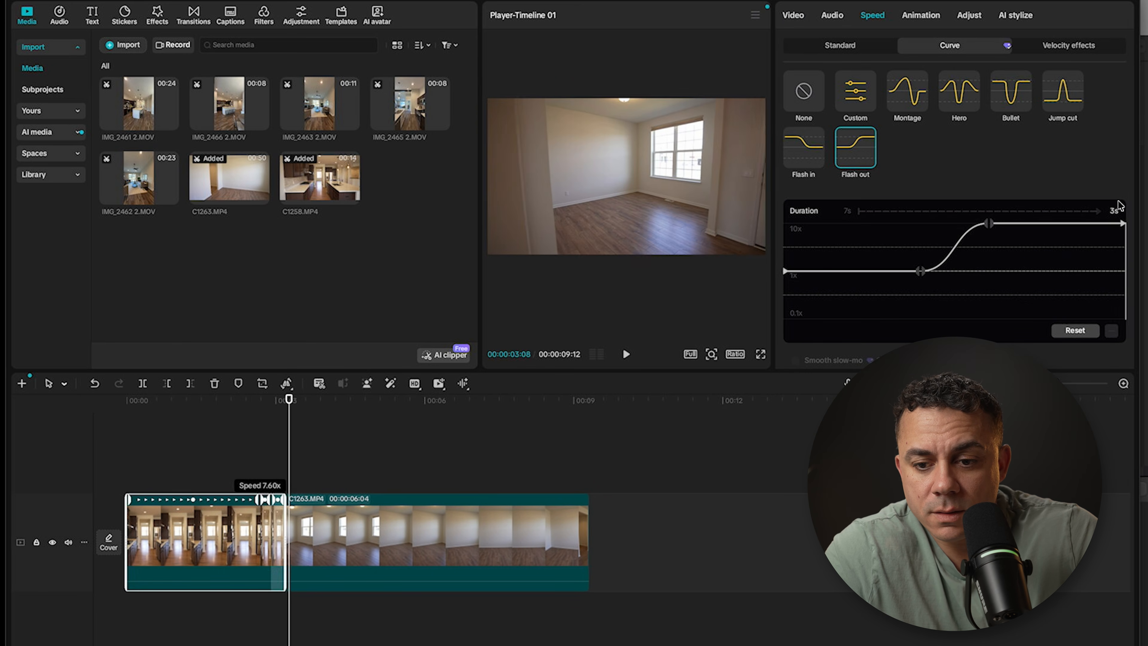
{"action": "left_click_drag", "start_coordinate": [918, 270], "coordinate": [924, 296]}
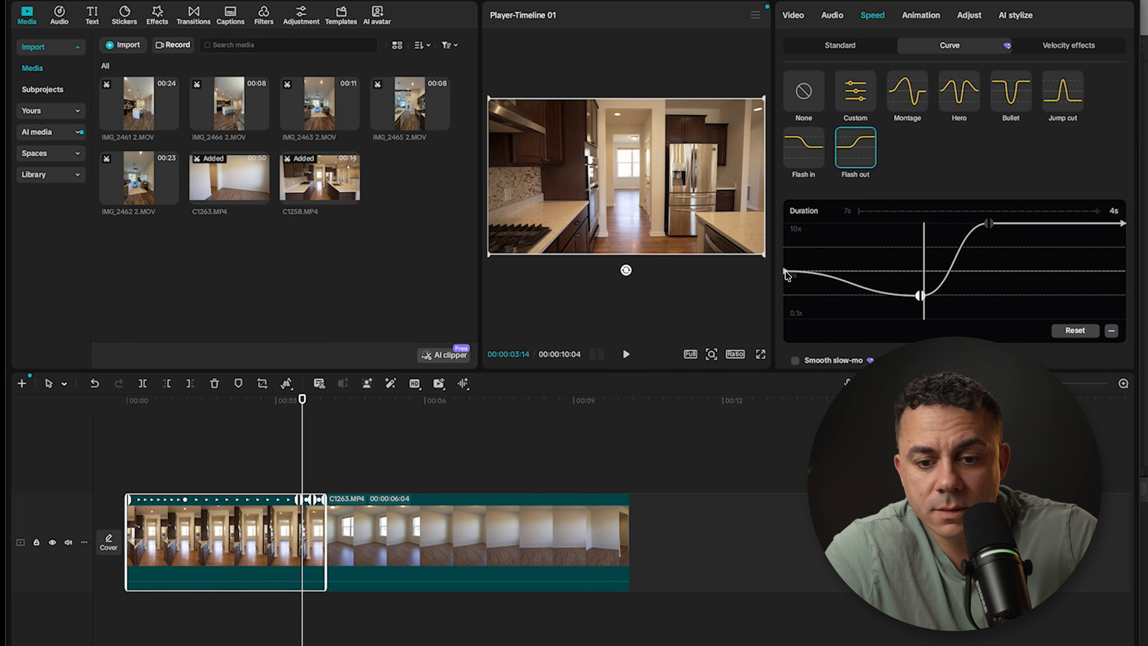
{"action": "left_click_drag", "start_coordinate": [787, 274], "coordinate": [785, 295]}
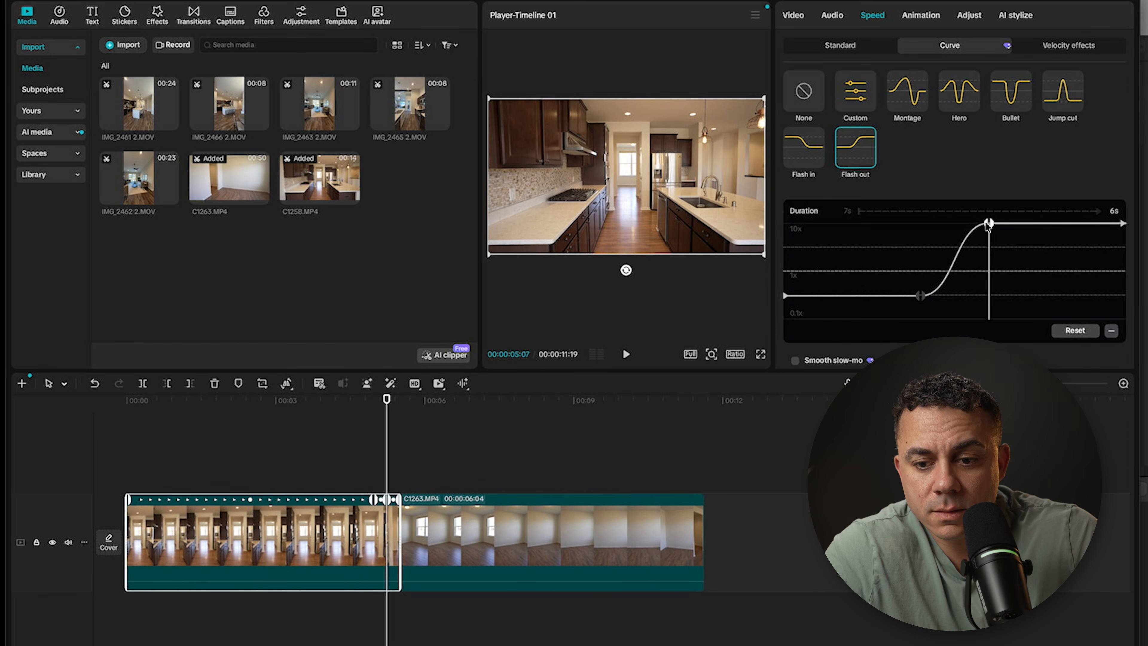
{"action": "left_click_drag", "start_coordinate": [987, 223], "coordinate": [1121, 223]}
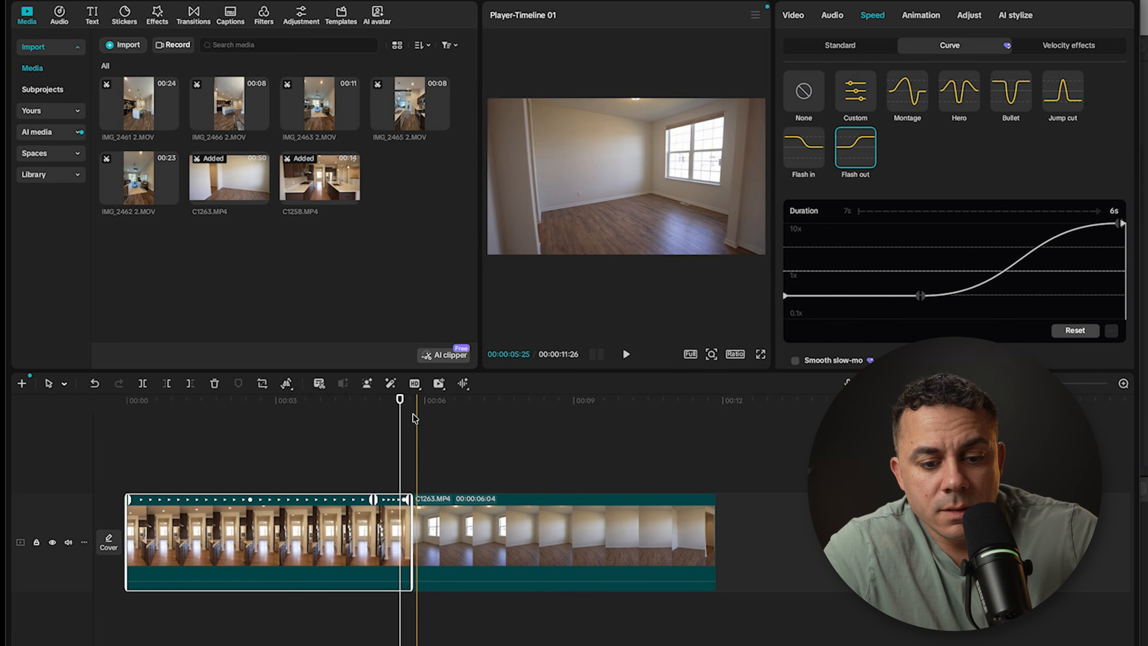
Step: Check the camera movement in C1263.MP4 and reverse the clip
{"action": "left_click_drag", "start_coordinate": [400, 399], "coordinate": [424, 419]}
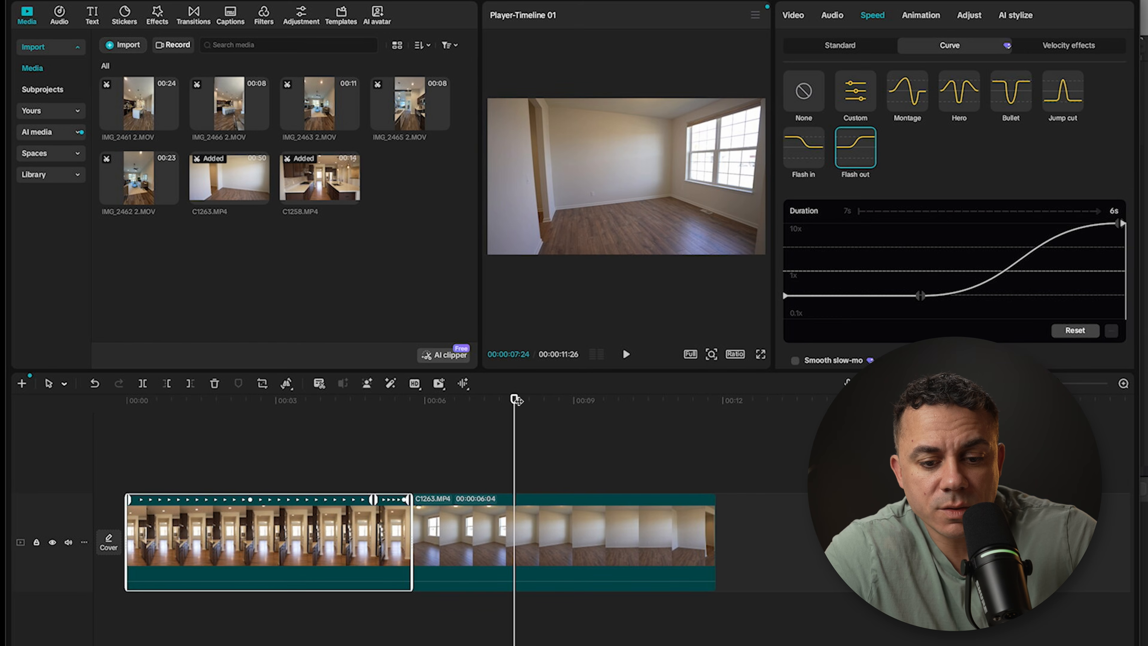
{"action": "left_click_drag", "start_coordinate": [515, 400], "coordinate": [484, 401]}
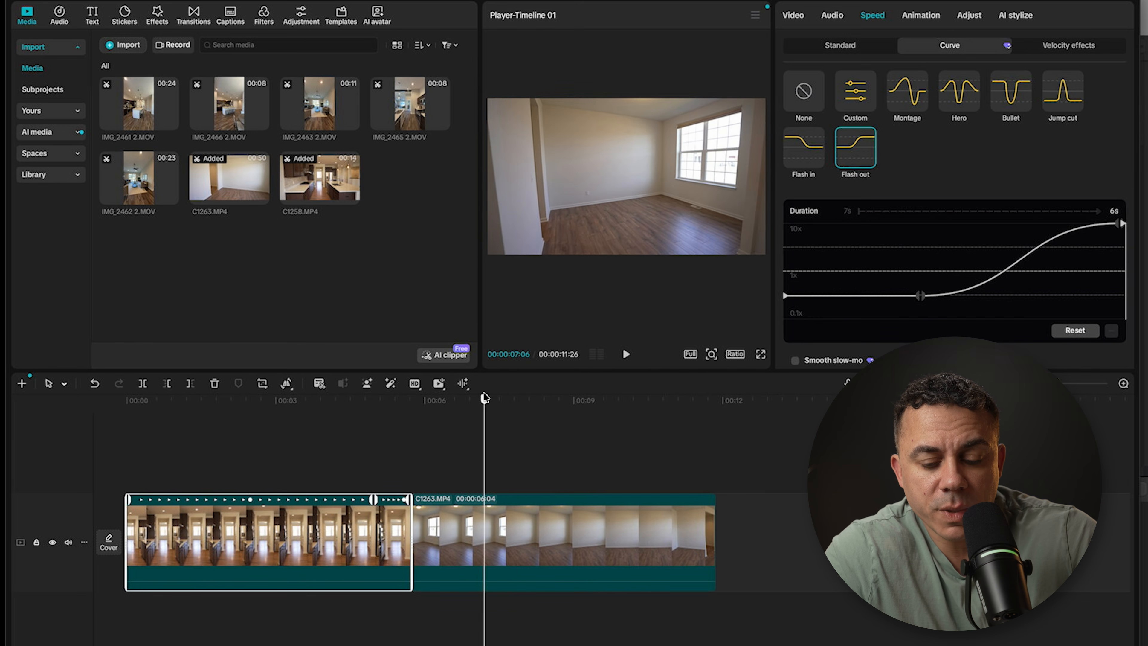
{"action": "left_click", "coordinate": [544, 512]}
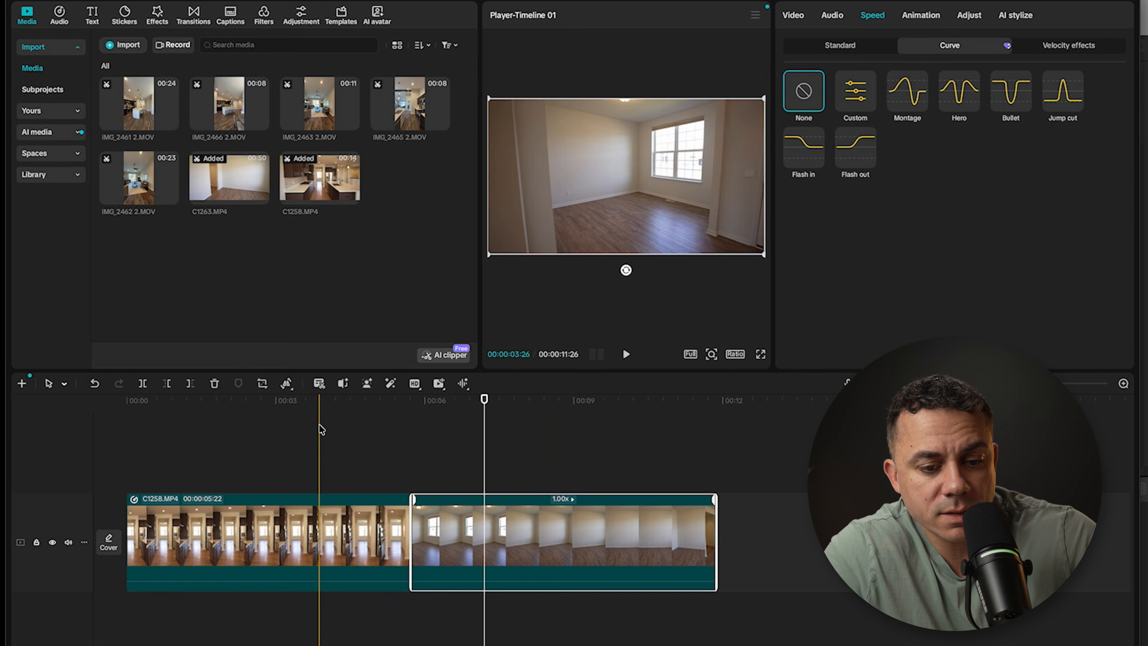
{"action": "left_click", "coordinate": [288, 384]}
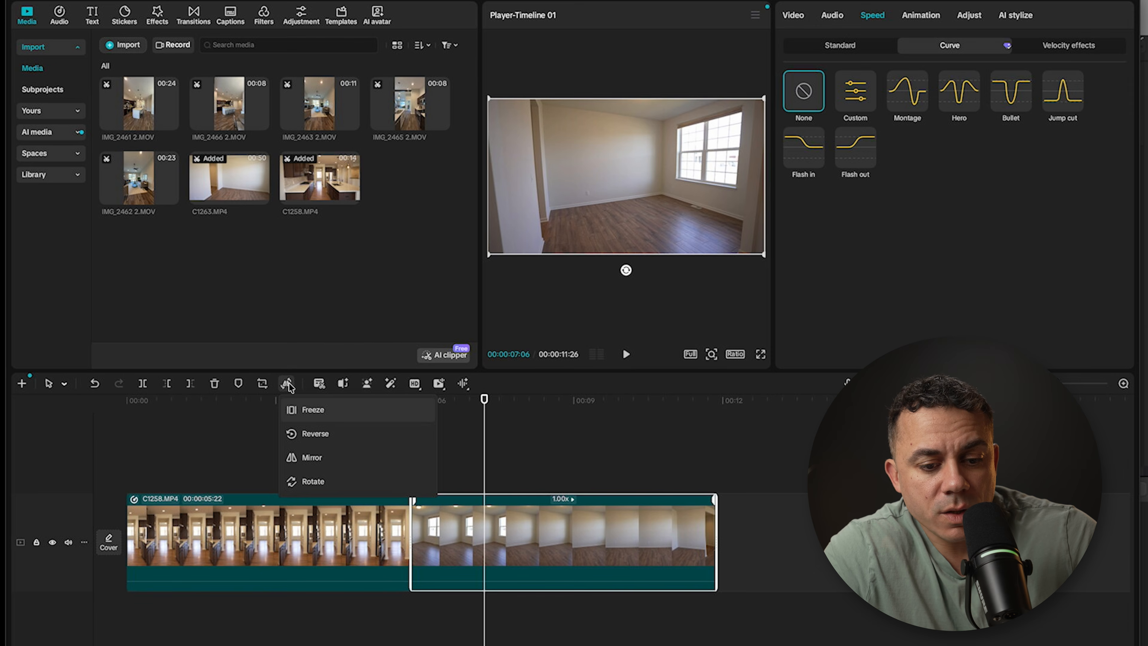
{"action": "left_click", "coordinate": [311, 435]}
{"action": "mouse_move", "coordinate": [486, 396]}
{"action": "left_mouse_down"}
{"action": "mouse_move", "coordinate": [441, 394]}
{"action": "mouse_move", "coordinate": [648, 400]}
{"action": "mouse_move", "coordinate": [508, 391]}
{"action": "left_mouse_up"}
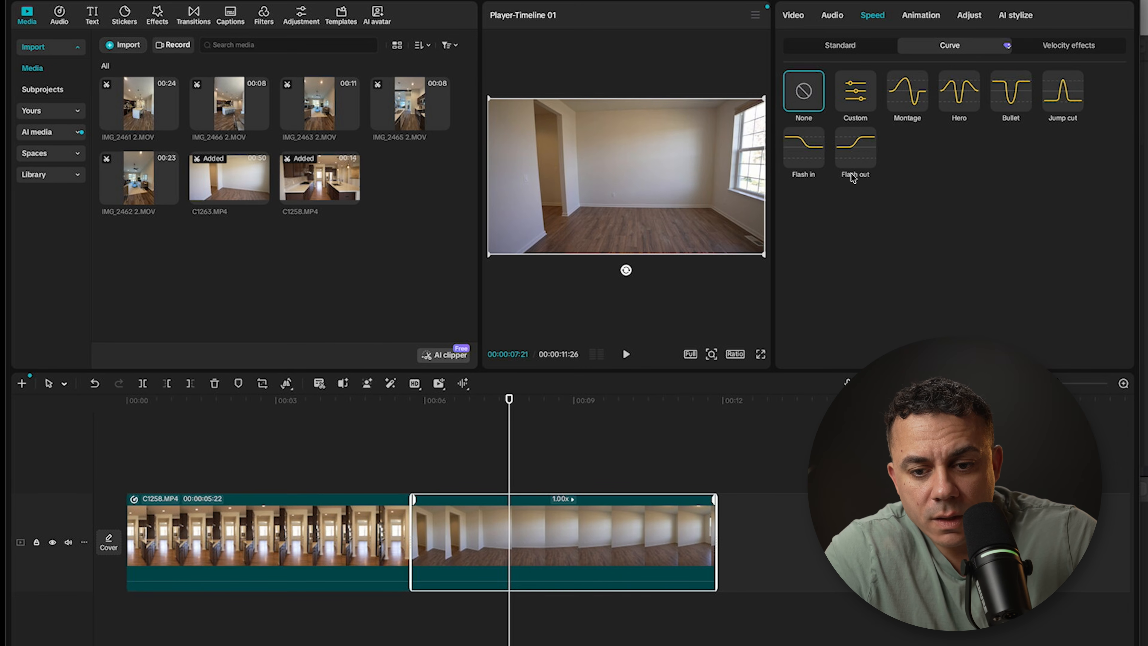
Step: Apply Flash in to C1263.MP4 with the first two points at 10x, the last two below 1x, and the second close to the clip's start
{"action": "left_click", "coordinate": [801, 164]}
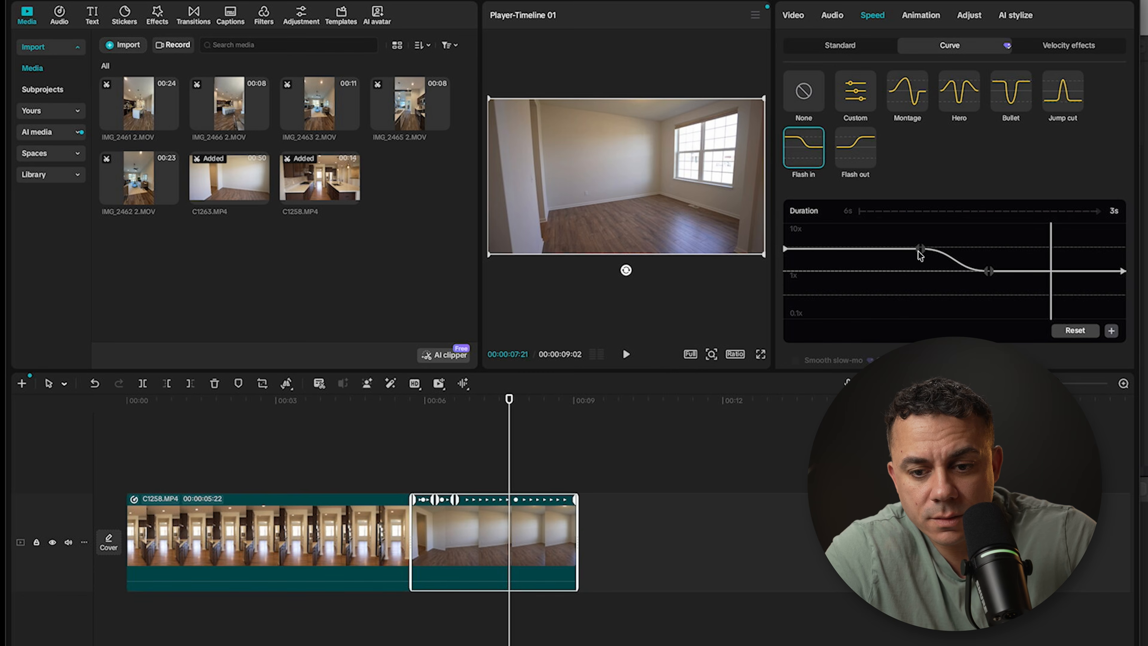
{"action": "left_click_drag", "start_coordinate": [920, 249], "coordinate": [920, 223]}
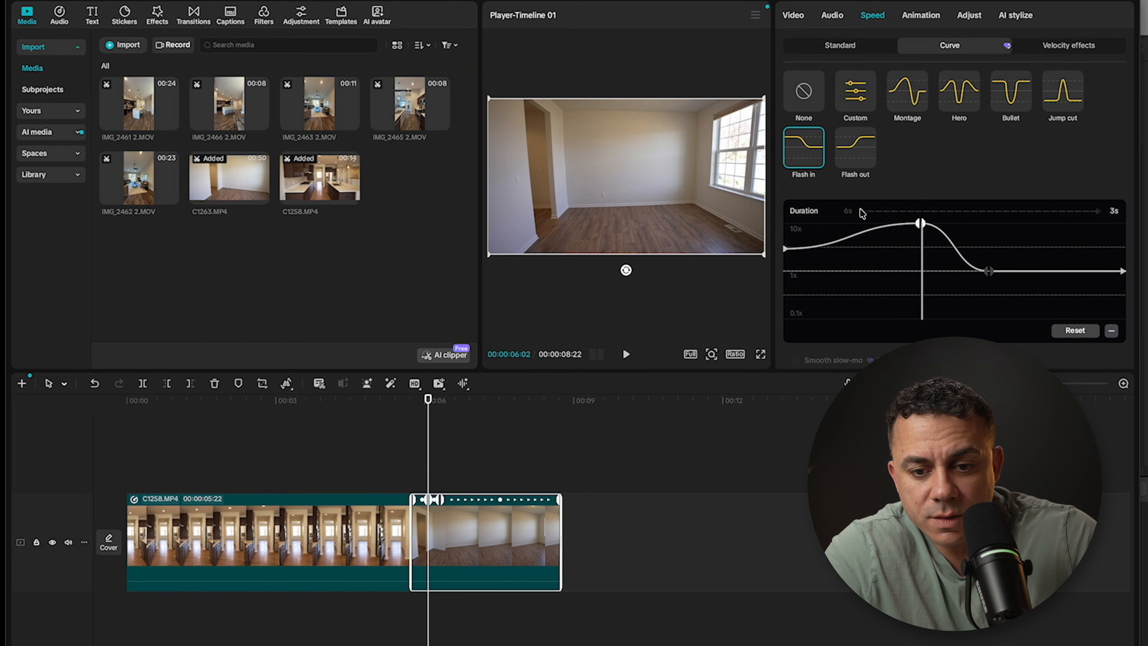
{"action": "left_click_drag", "start_coordinate": [785, 248], "coordinate": [785, 216]}
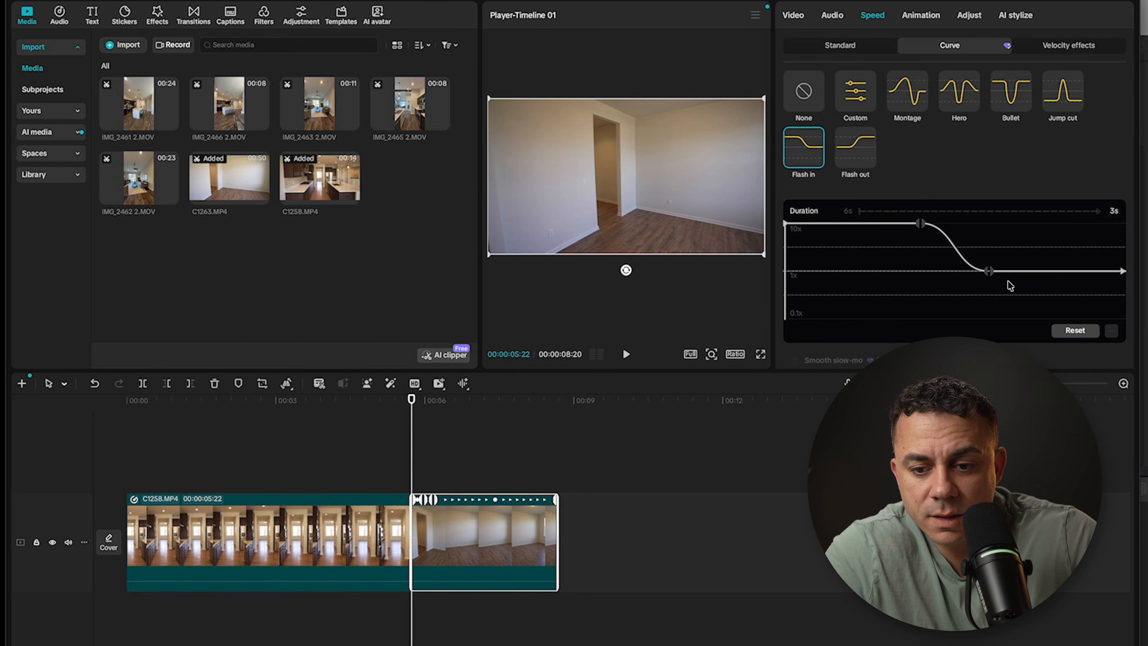
{"action": "left_click_drag", "start_coordinate": [988, 271], "coordinate": [986, 294]}
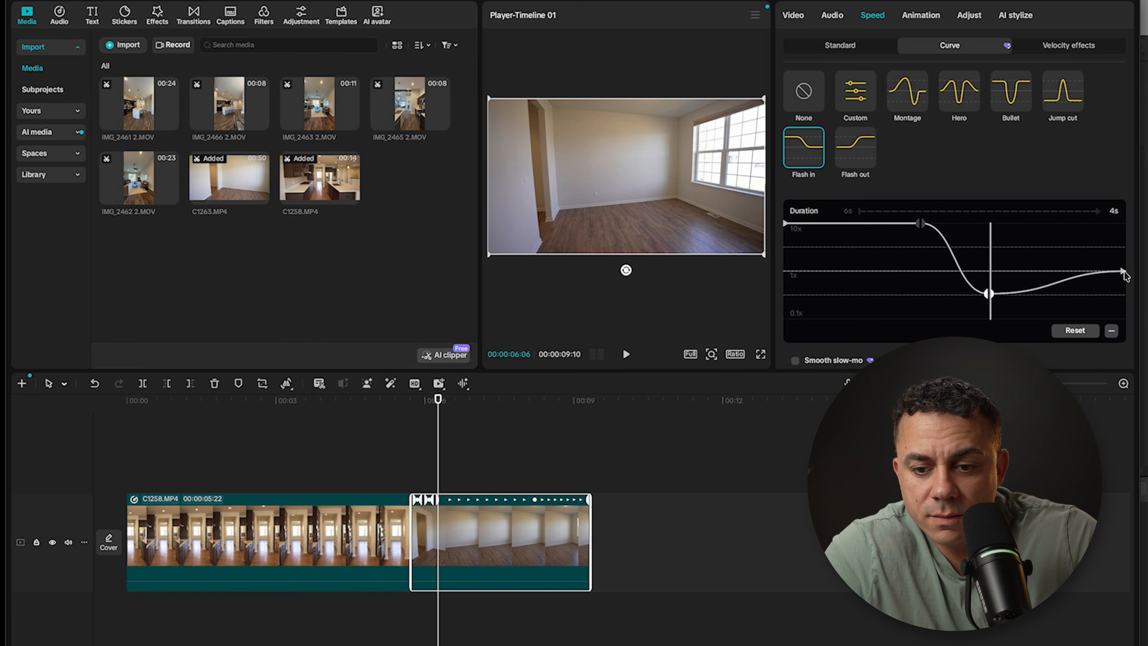
{"action": "left_click_drag", "start_coordinate": [1123, 272], "coordinate": [1124, 296]}
{"action": "left_click_drag", "start_coordinate": [921, 222], "coordinate": [789, 222]}
{"action": "left_click_drag", "start_coordinate": [989, 295], "coordinate": [990, 294]}
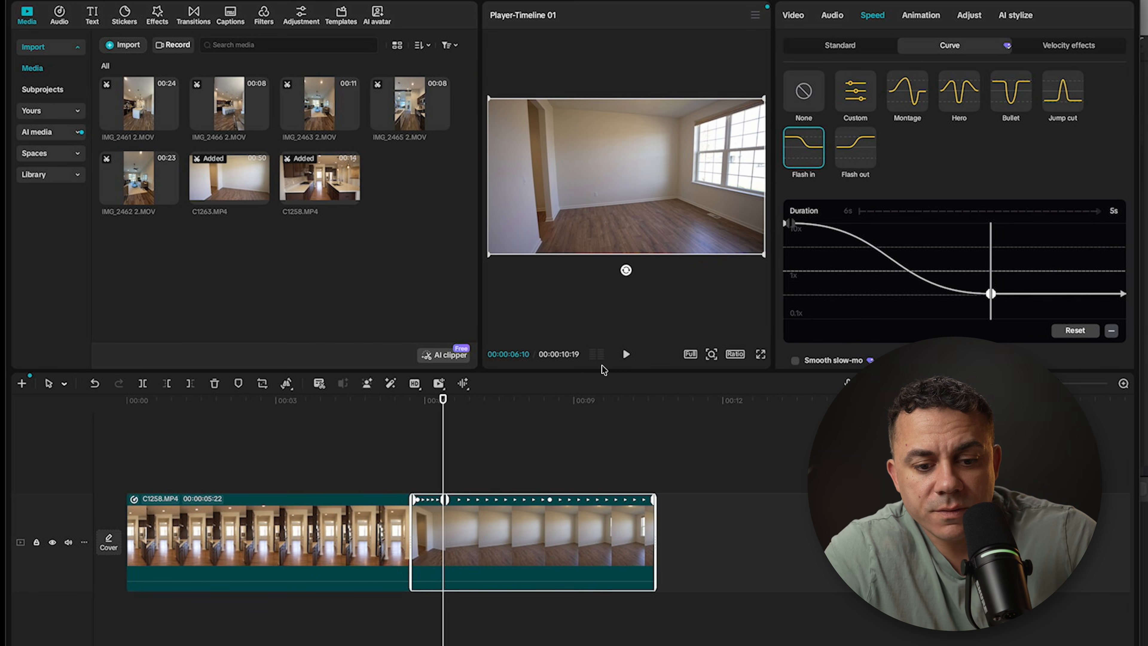
Step: Play back the transition from C1258.MP4 into C1263.MP4
{"action": "left_click_drag", "start_coordinate": [443, 400], "coordinate": [230, 400]}
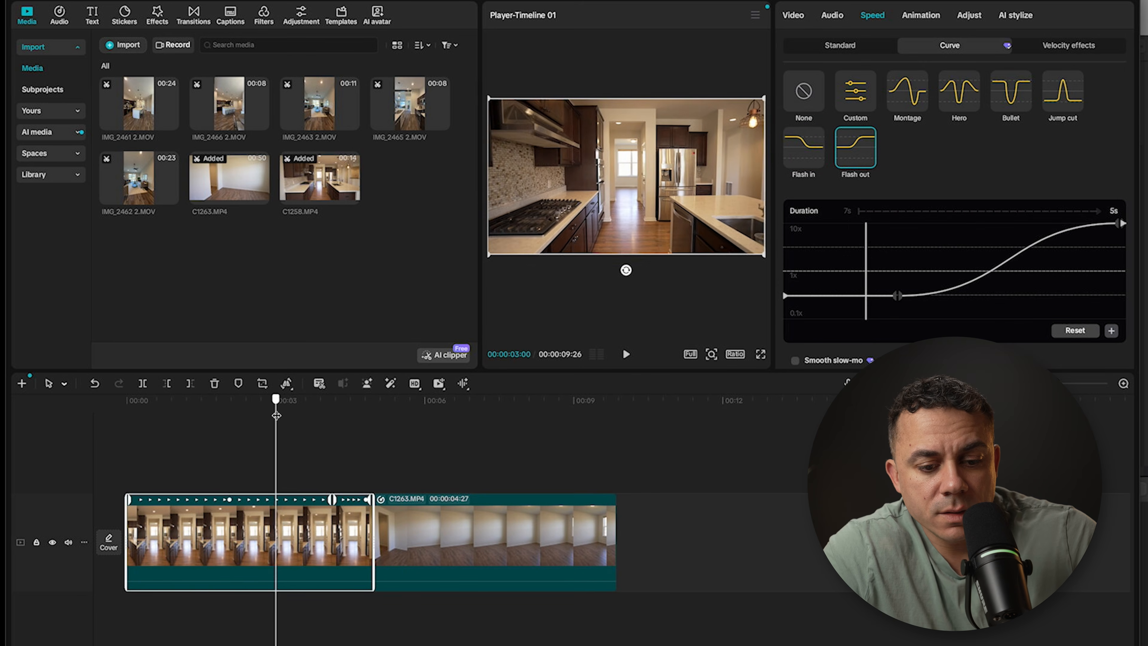
{"action": "key", "text": "space"}
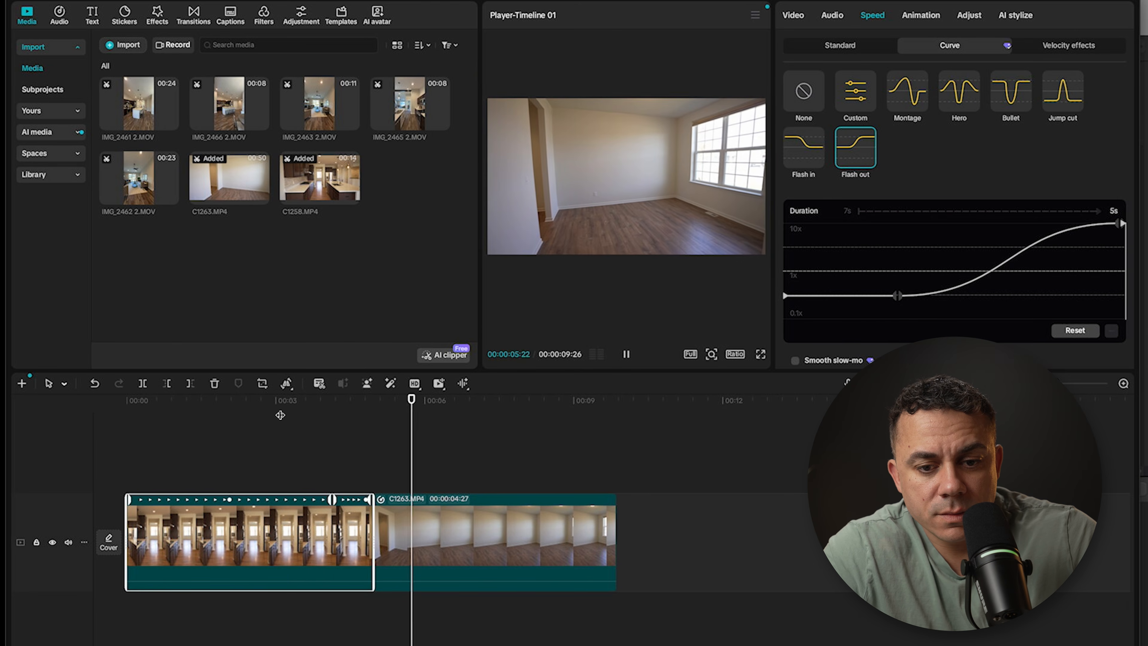
Step: Set the standard speed of C1258.MP4 to 0.50x
{"action": "key", "text": "space"}
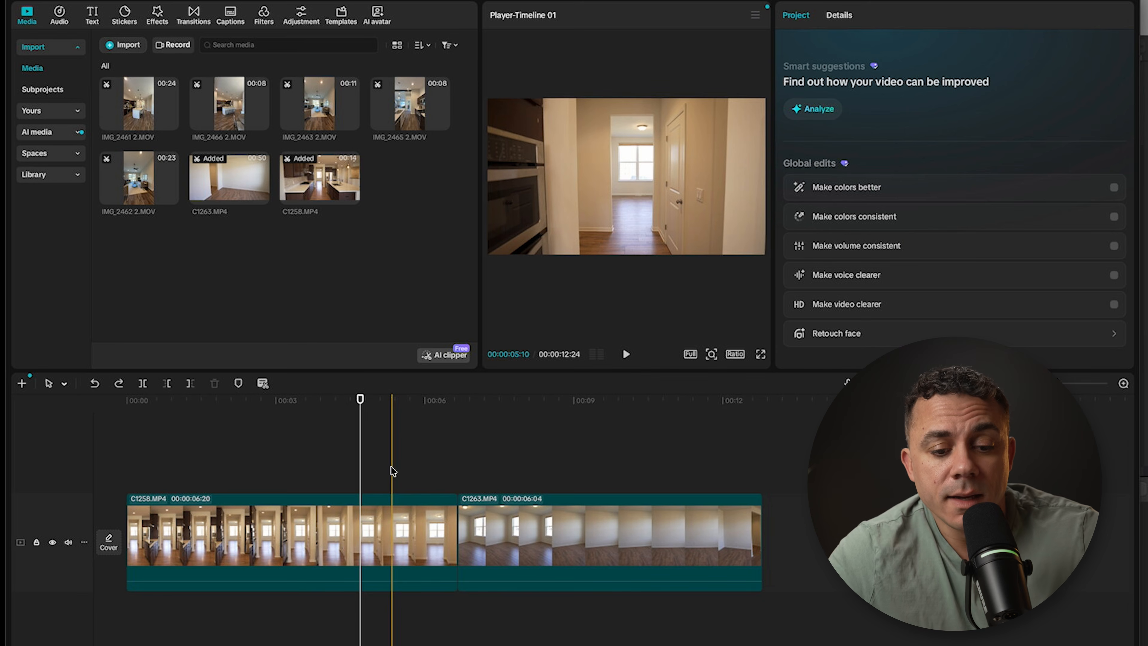
{"action": "left_click", "coordinate": [317, 511]}
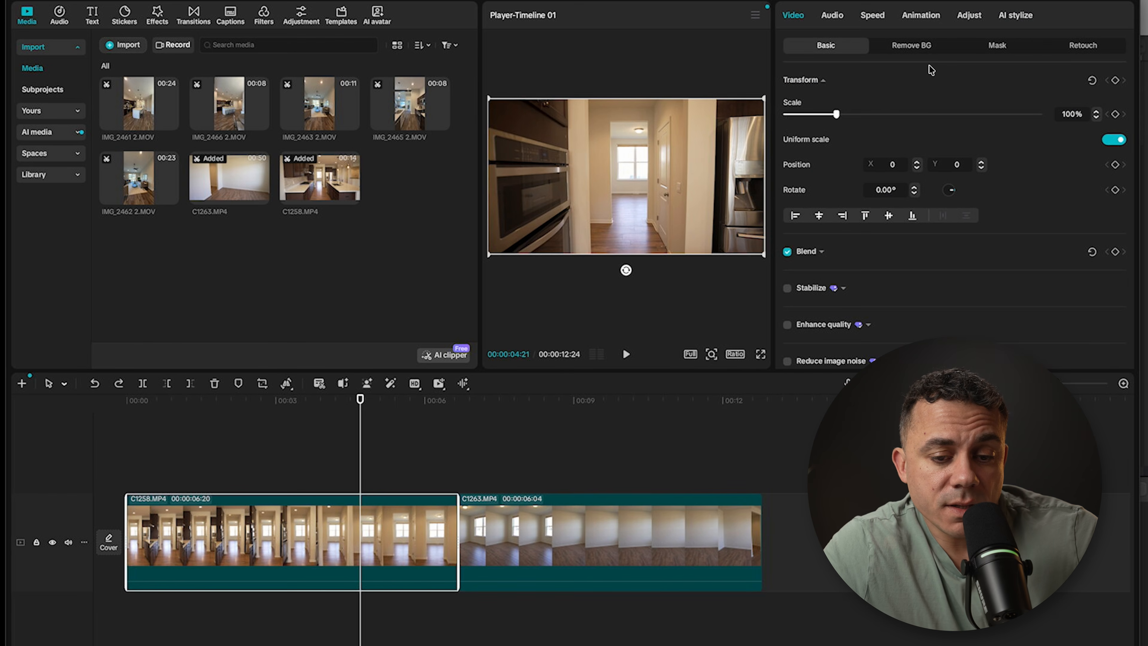
{"action": "left_click_drag", "start_coordinate": [360, 399], "coordinate": [292, 406]}
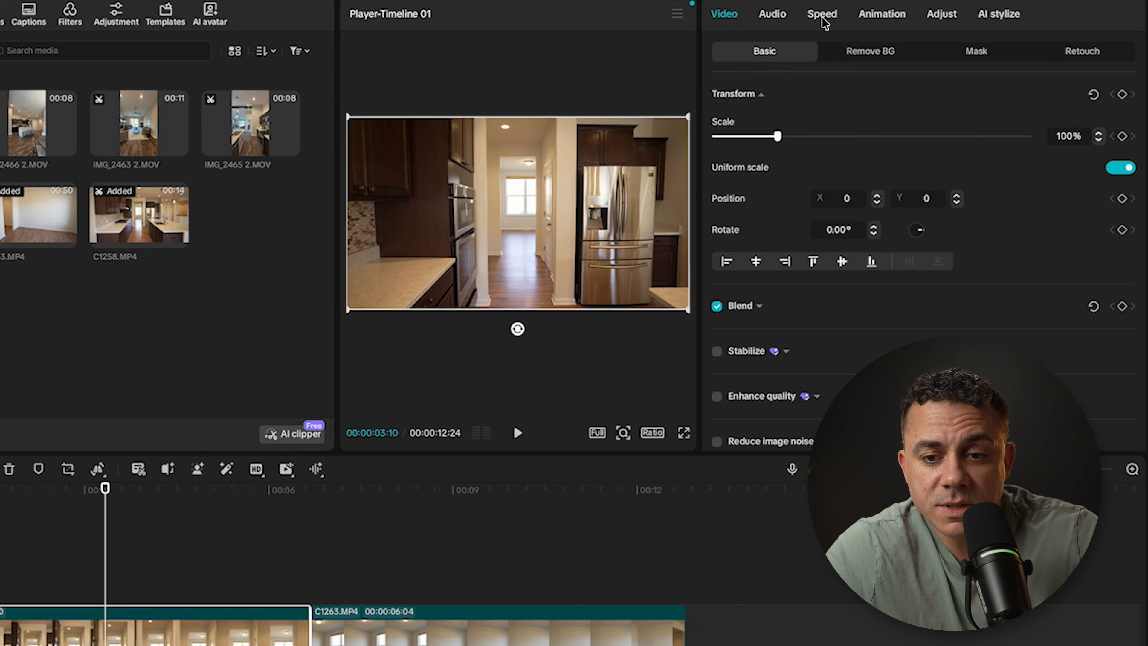
{"action": "left_click", "coordinate": [821, 14]}
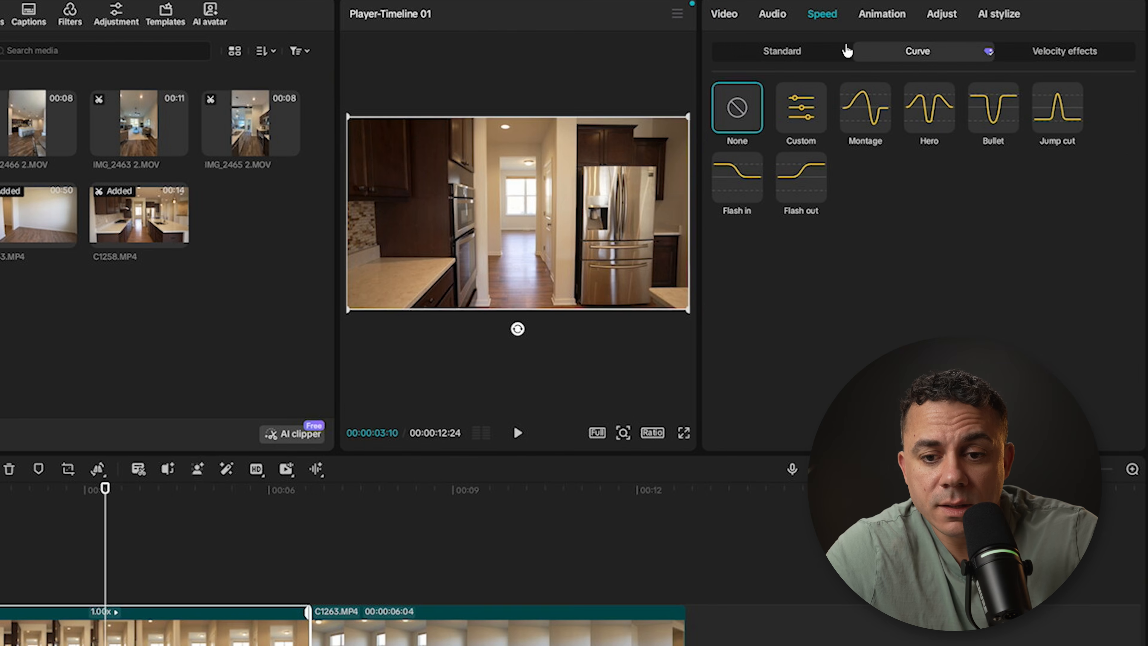
{"action": "left_click", "coordinate": [794, 53]}
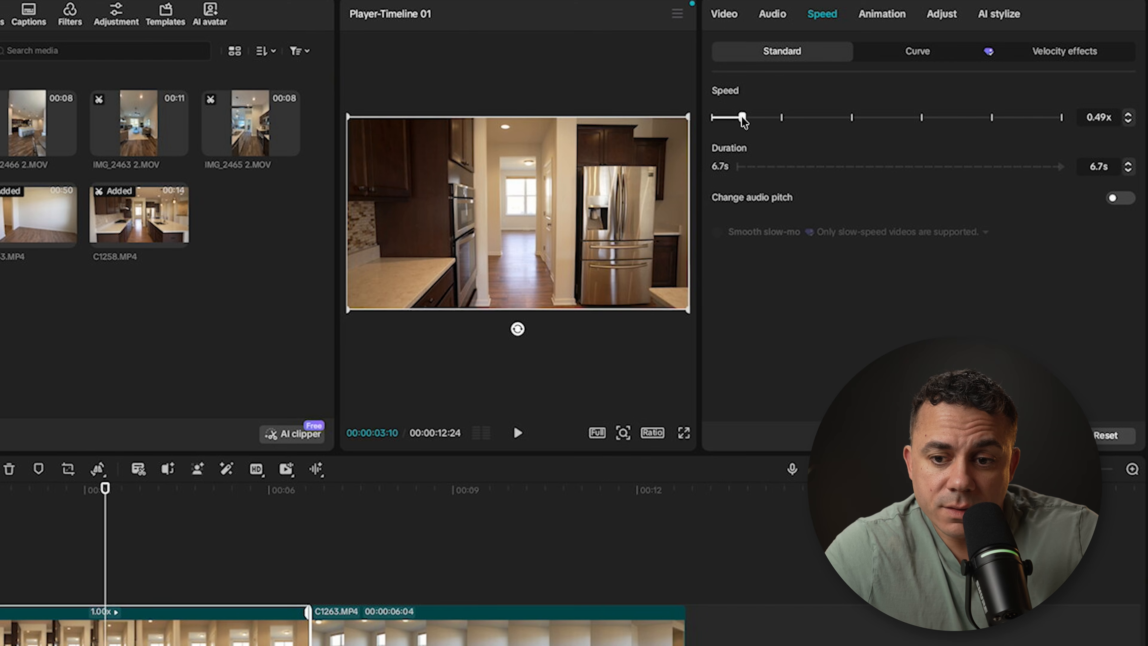
{"action": "left_click_drag", "start_coordinate": [742, 115], "coordinate": [742, 115]}
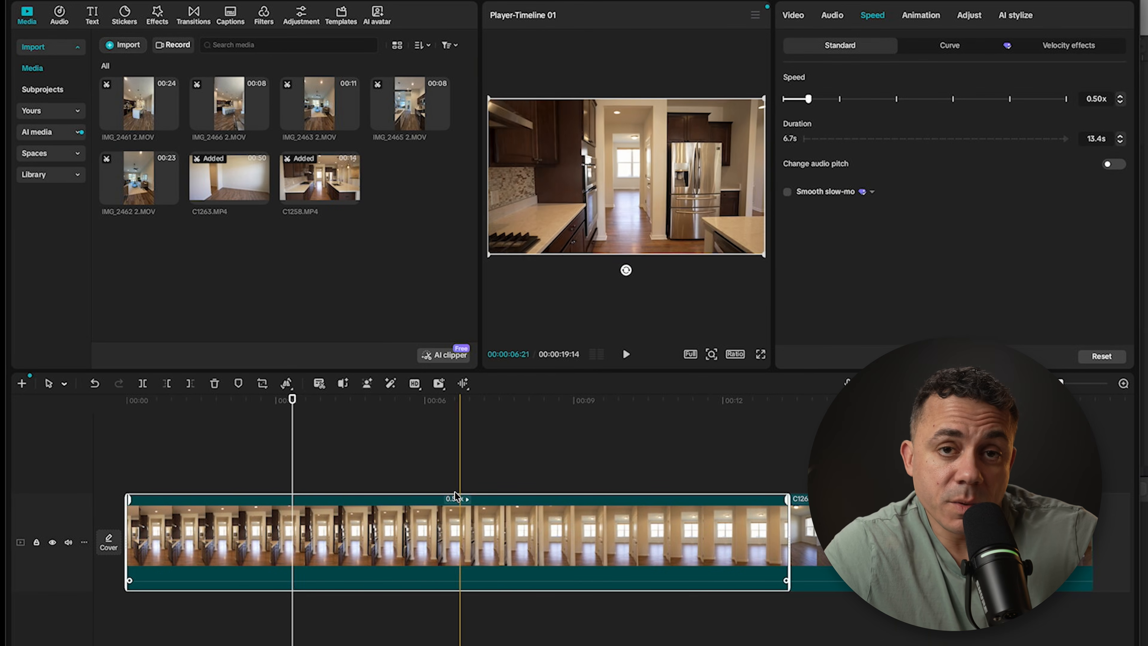
Step: Play back the slowed C1258.MP4 to check its camera movement
{"action": "left_click", "coordinate": [339, 456]}
{"action": "key", "text": "space"}
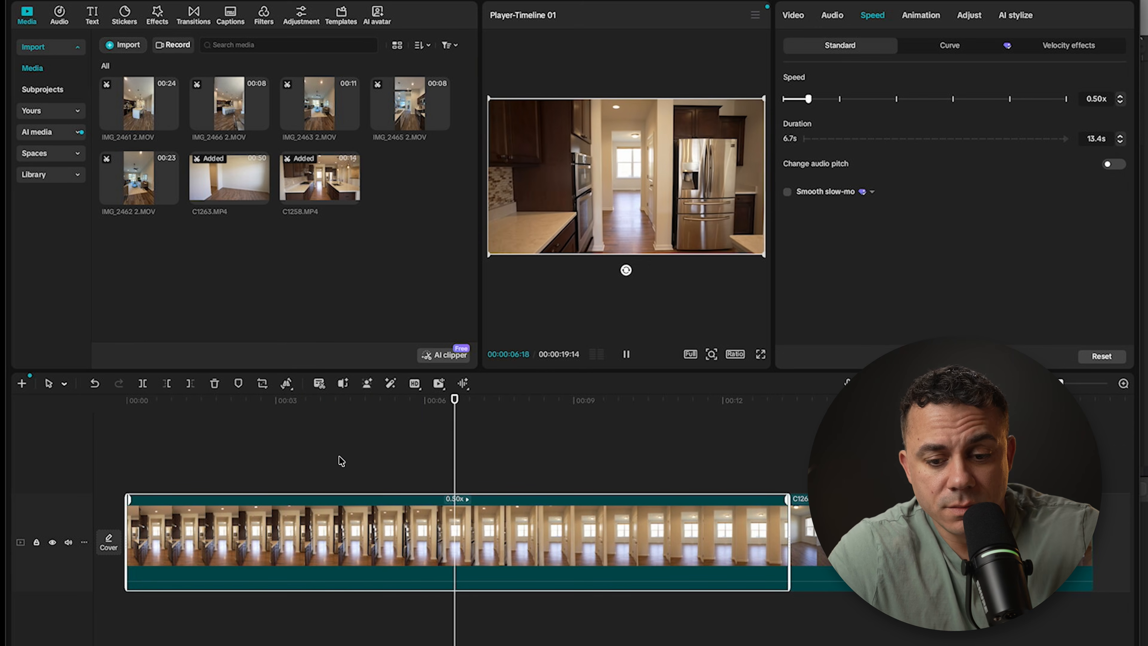
{"action": "left_click", "coordinate": [626, 354]}
Step: Set the standard speed of C1263.MP4 to 0.50x and play back the cut between the two clips
{"action": "left_click", "coordinate": [807, 514]}
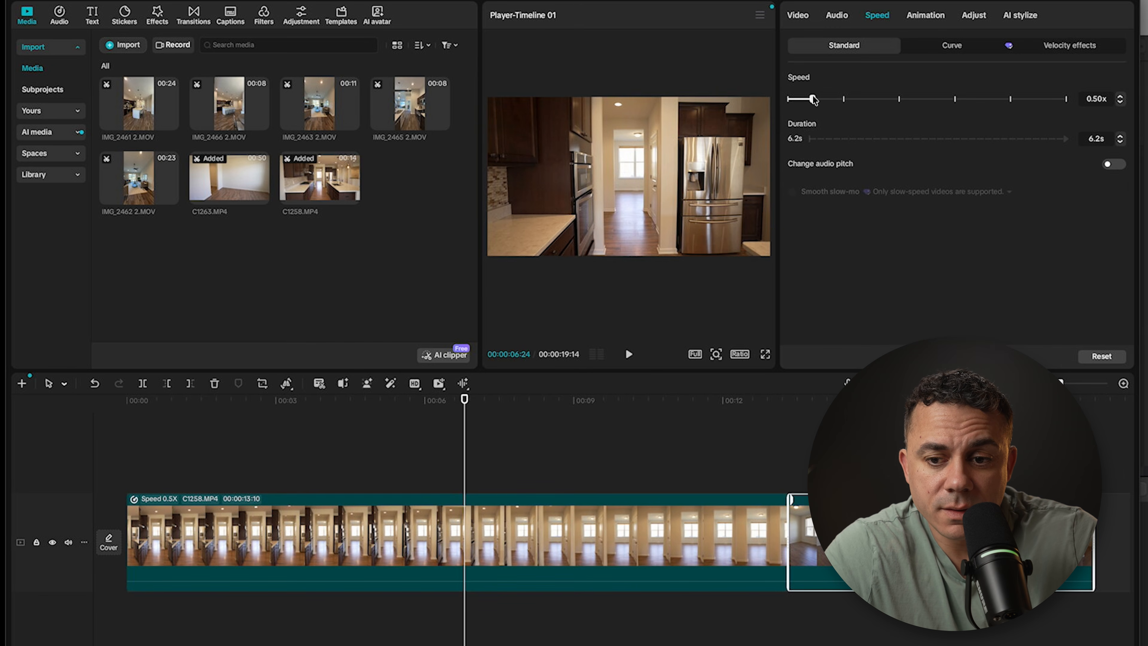
{"action": "left_click_drag", "start_coordinate": [1063, 382], "coordinate": [1050, 384]}
{"action": "left_click_drag", "start_coordinate": [274, 399], "coordinate": [437, 400]}
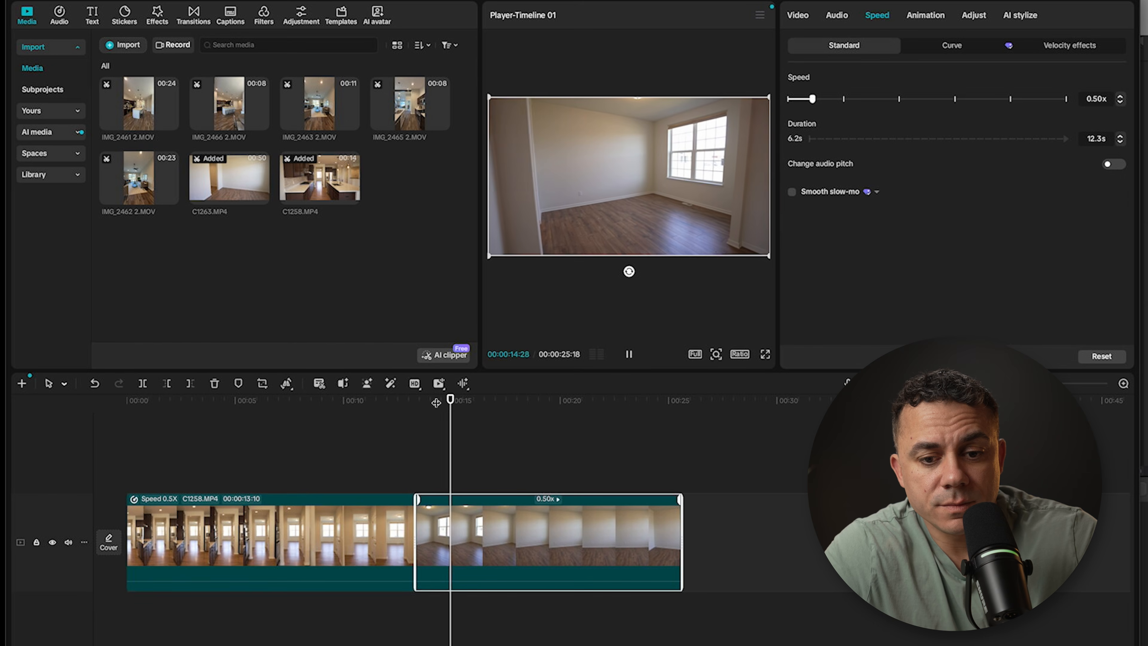
{"action": "key", "text": "space"}
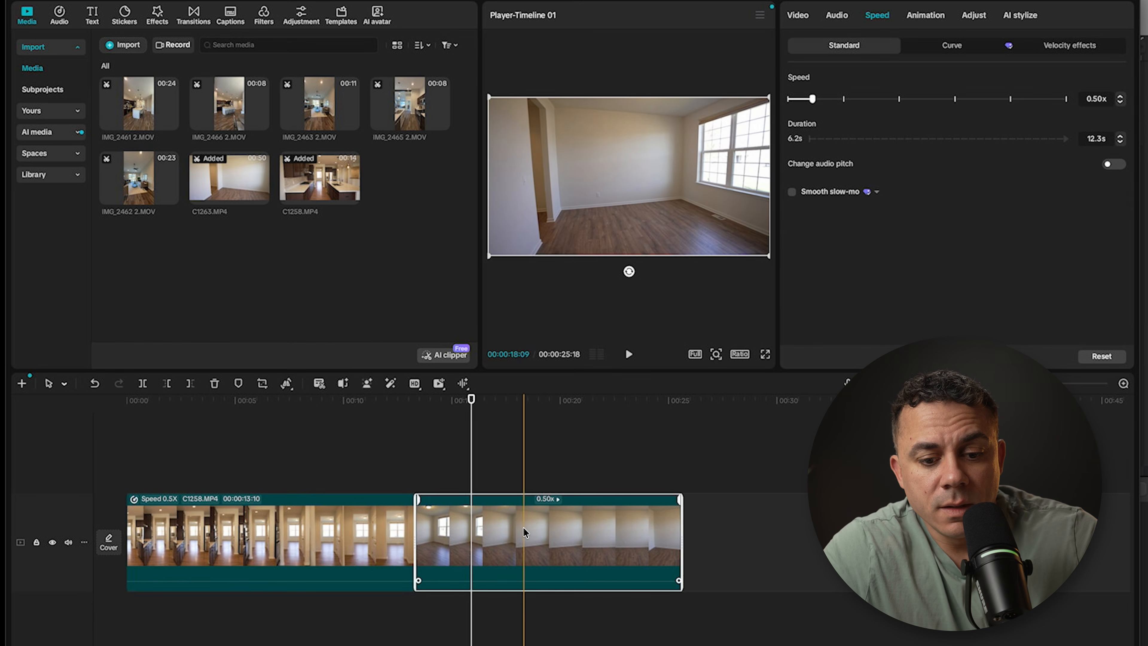
Step: Reverse C1263.MP4
{"action": "left_click", "coordinate": [542, 452]}
{"action": "left_click", "coordinate": [522, 525]}
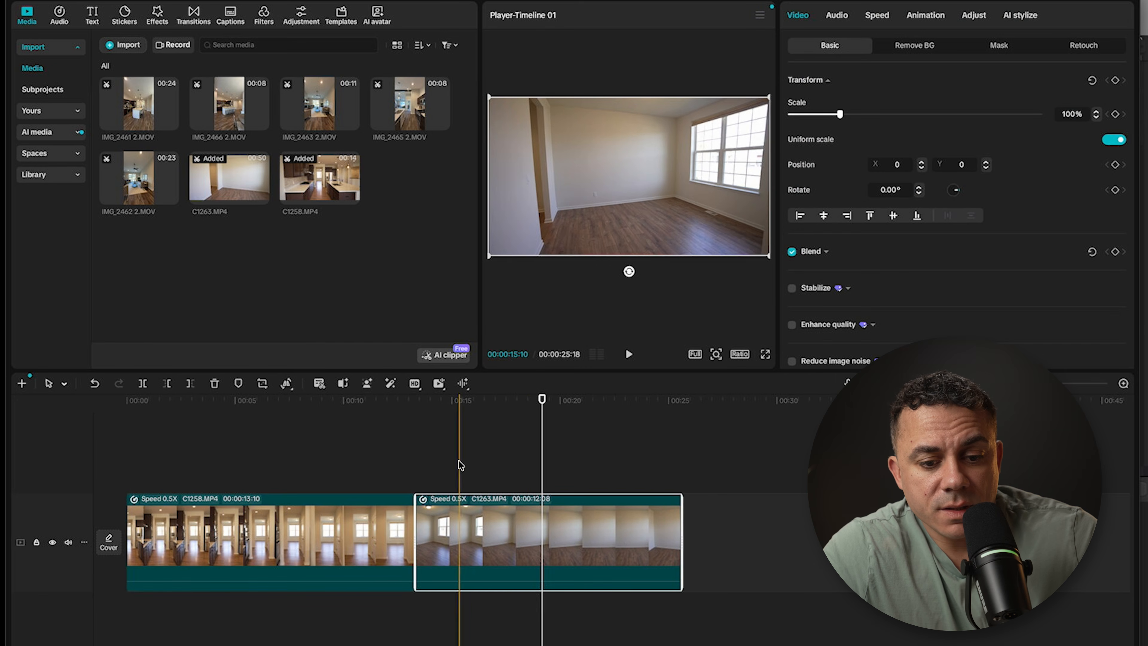
{"action": "left_click", "coordinate": [287, 383]}
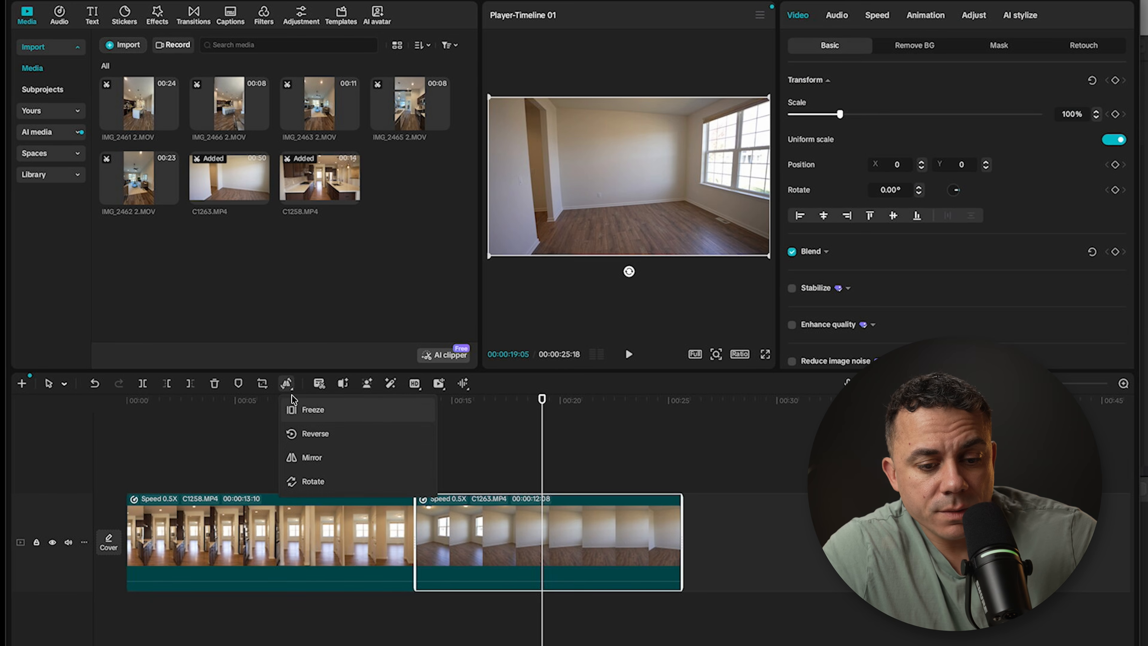
{"action": "left_click", "coordinate": [315, 434]}
{"action": "left_click_drag", "start_coordinate": [541, 409], "coordinate": [269, 437]}
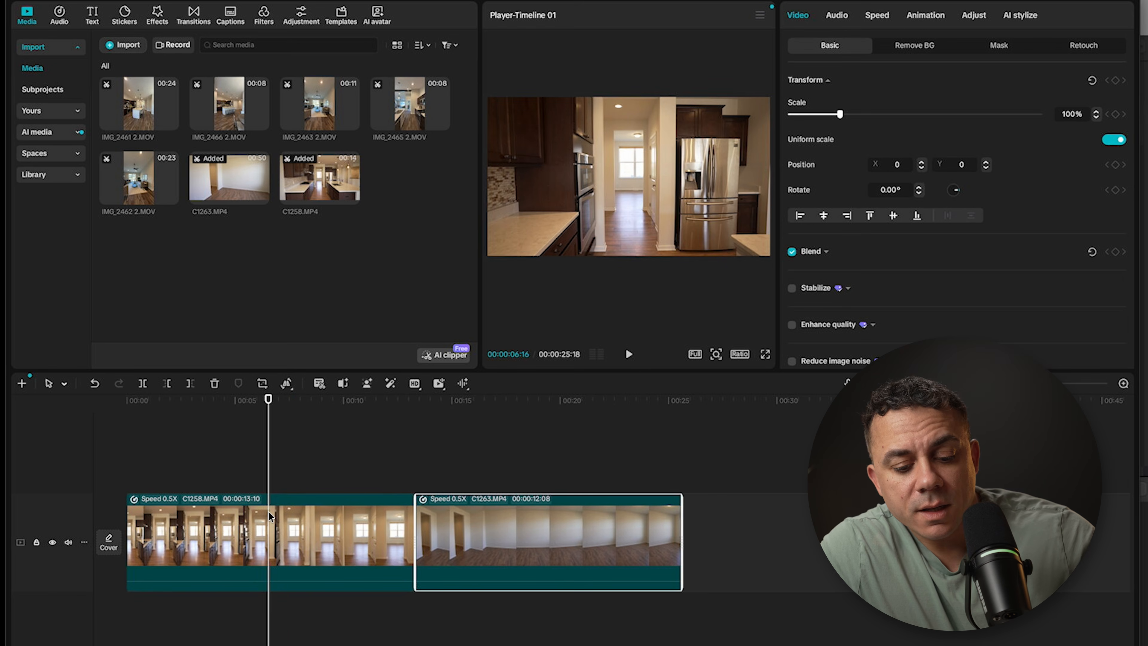
{"action": "key", "text": "ctrl+b"}
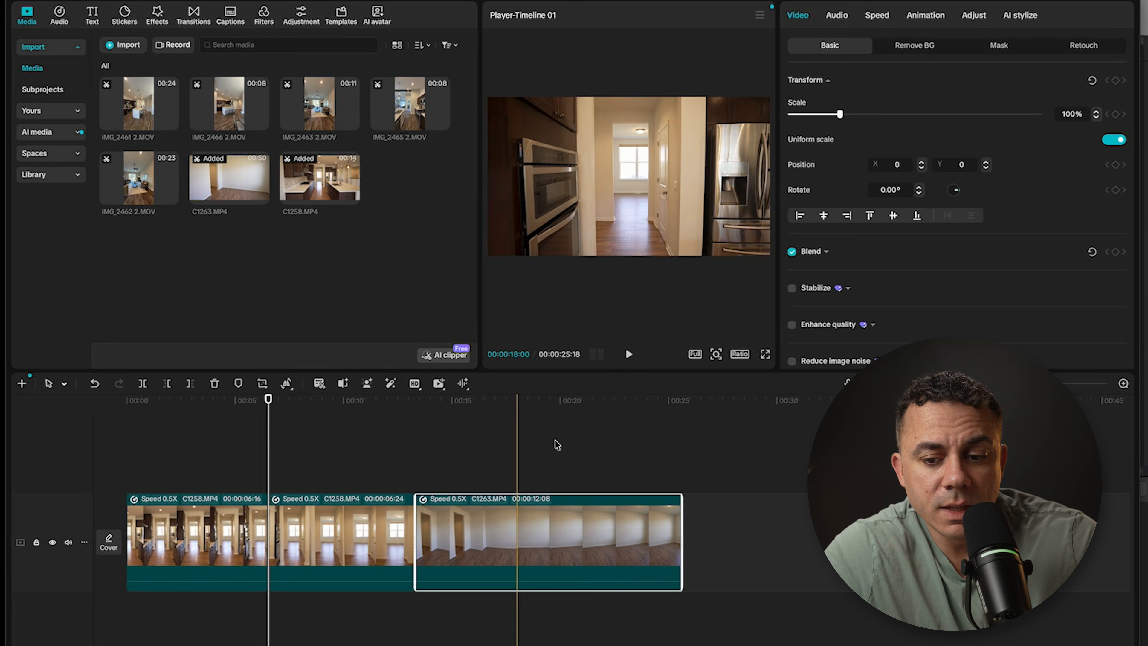
{"action": "key", "text": "super+z"}
Step: Split C1258.MP4 near its midpoint at 00:00:06:20
{"action": "mouse_move", "coordinate": [269, 402]}
{"action": "left_mouse_down"}
{"action": "mouse_move", "coordinate": [249, 402]}
{"action": "mouse_move", "coordinate": [271, 401]}
{"action": "left_mouse_up"}
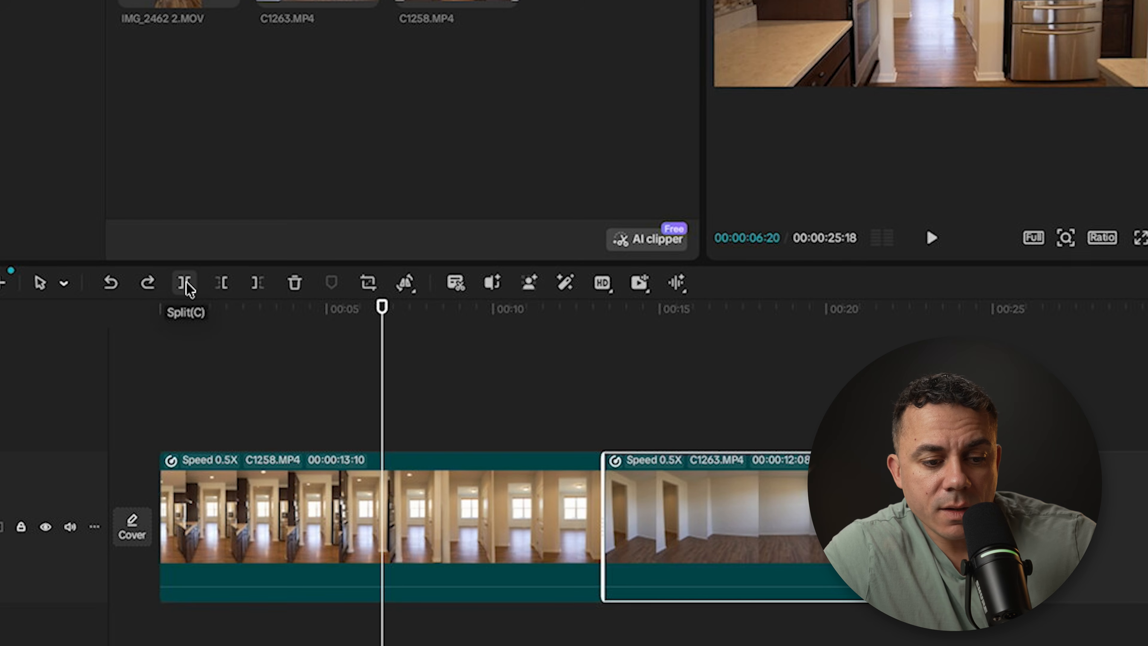
{"action": "left_click", "coordinate": [64, 284]}
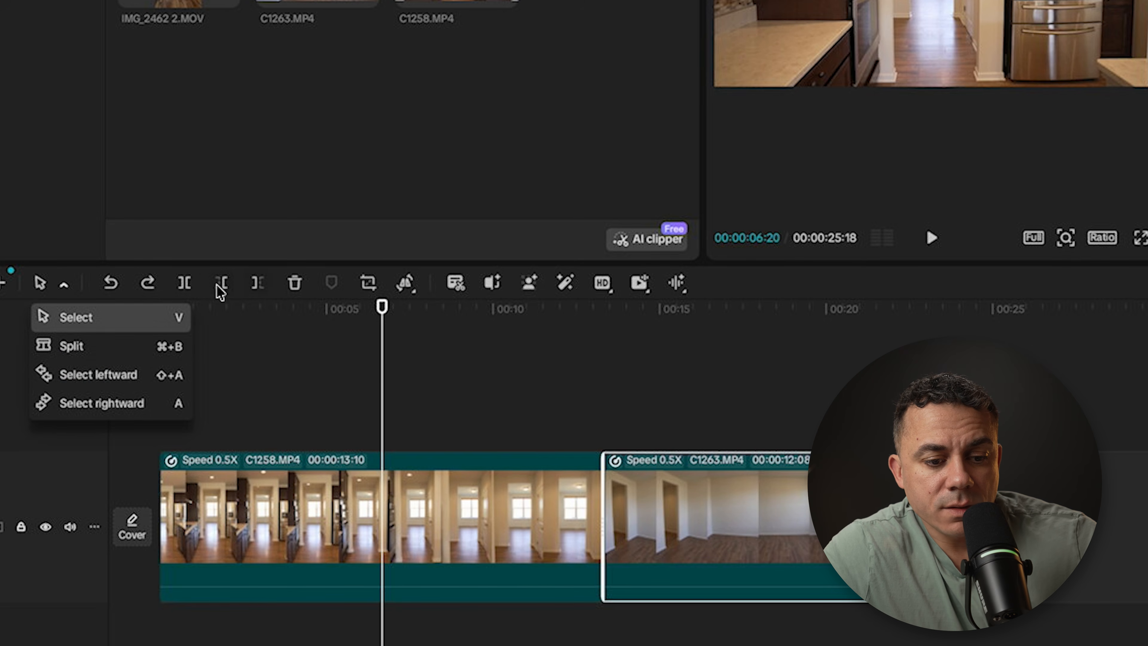
{"action": "left_click", "coordinate": [184, 283]}
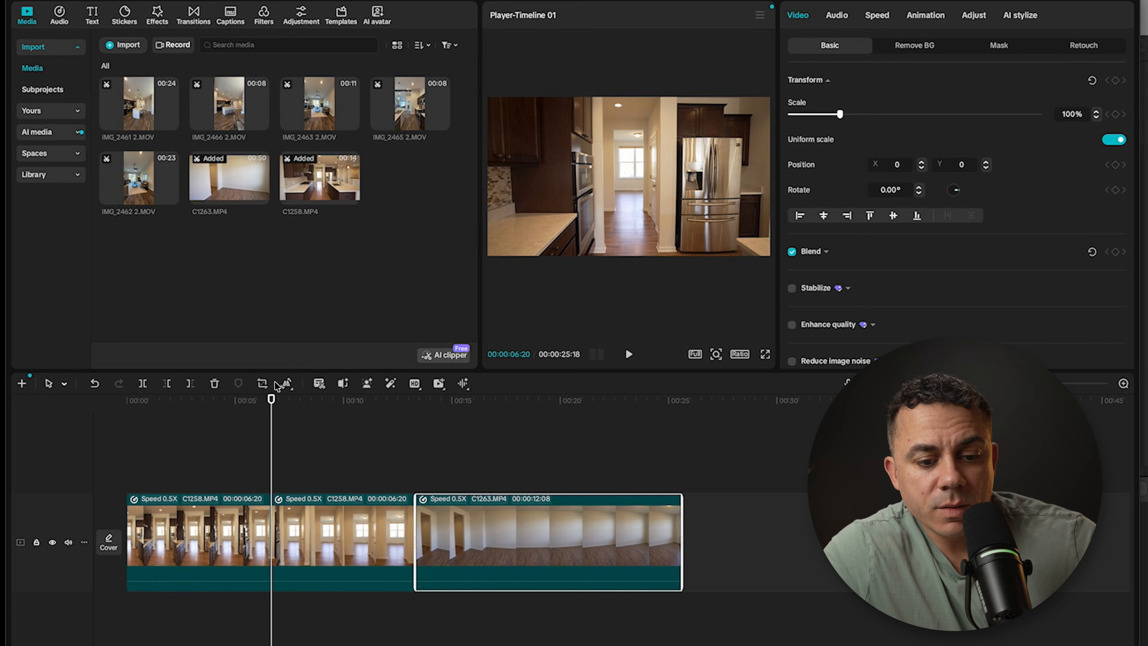
Step: Set the standard speed of the second part of C1258.MP4 to 10x
{"action": "left_click_drag", "start_coordinate": [272, 399], "coordinate": [246, 400]}
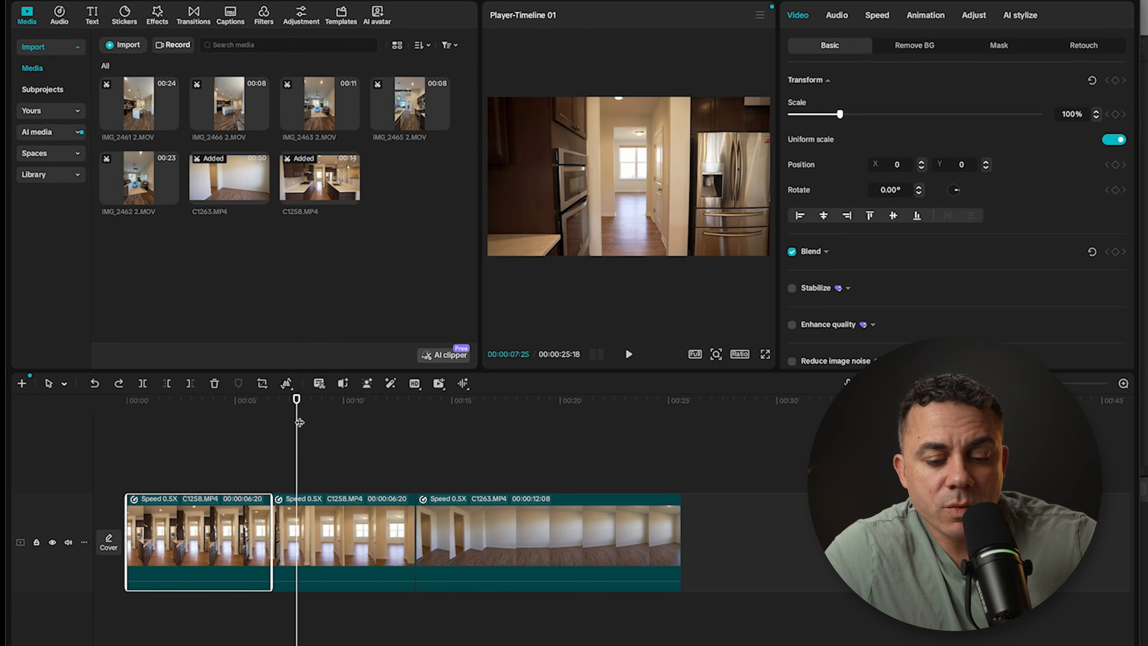
{"action": "left_click", "coordinate": [407, 578]}
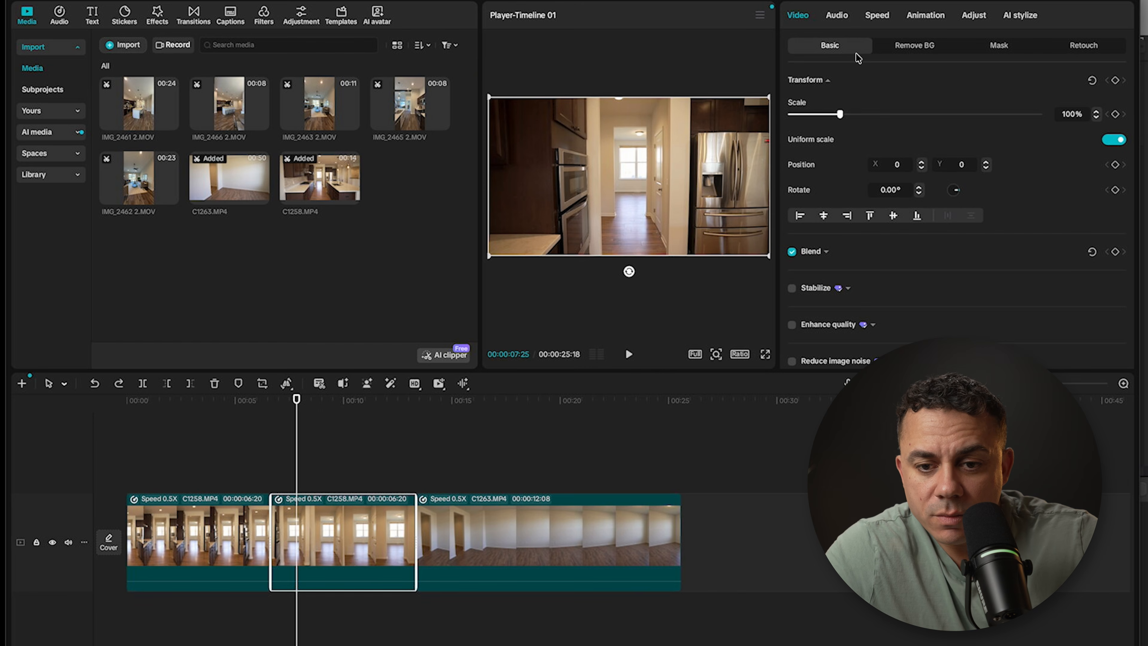
{"action": "left_click", "coordinate": [877, 16]}
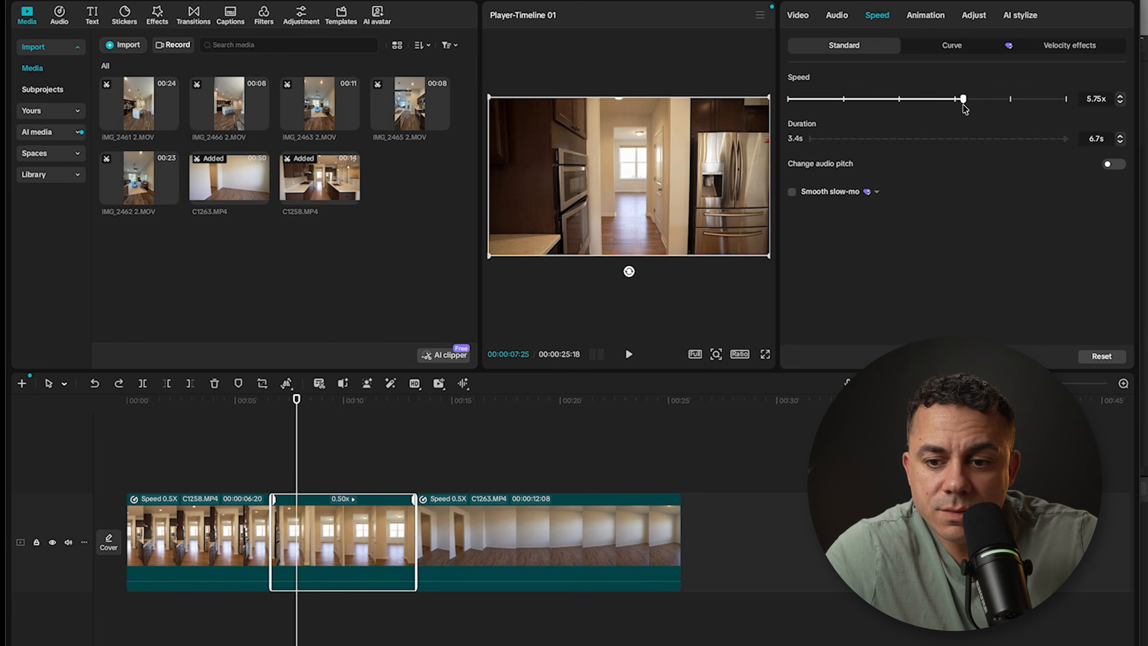
{"action": "left_click_drag", "start_coordinate": [995, 106], "coordinate": [1010, 107]}
Step: Split C1263.MP4 near its midpoint at 00:00:13:11 and set its first part's standard speed to 10x
{"action": "left_click_drag", "start_coordinate": [296, 398], "coordinate": [416, 419]}
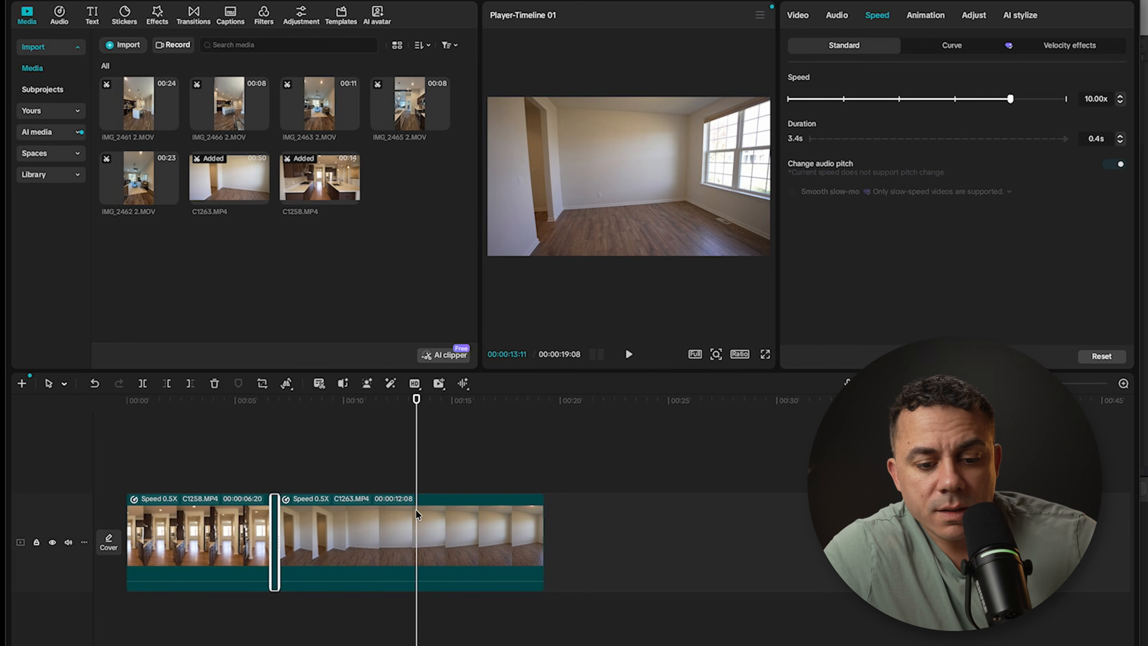
{"action": "key", "text": "ctrl+b"}
{"action": "left_click", "coordinate": [390, 519]}
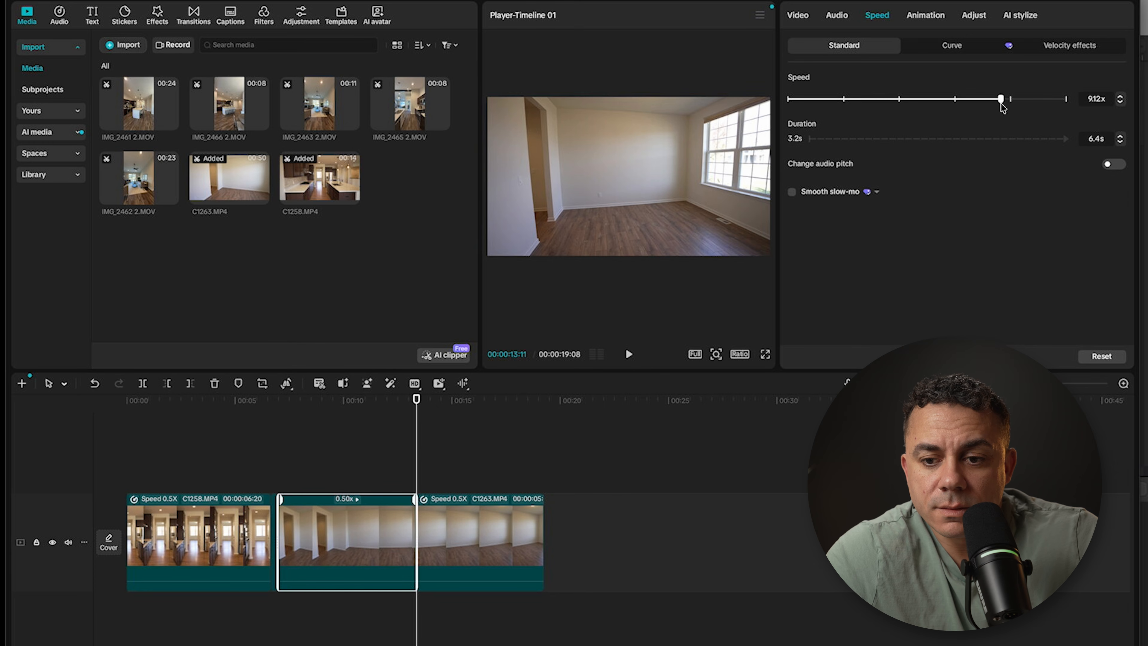
{"action": "left_click_drag", "start_coordinate": [1009, 104], "coordinate": [1009, 105]}
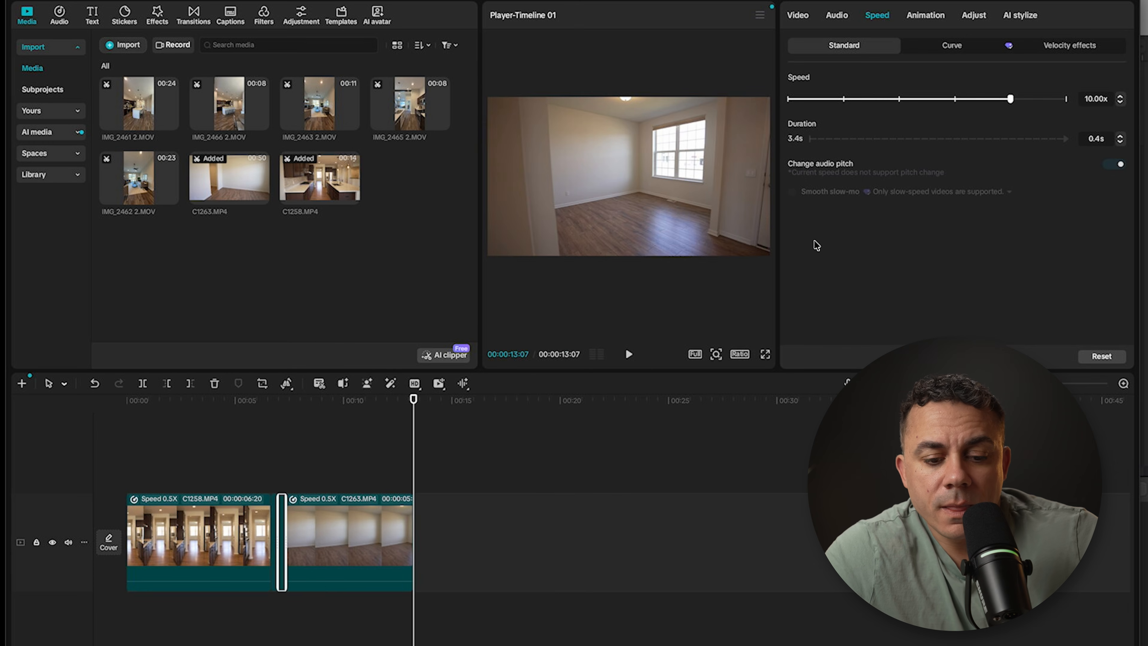
Step: Play back the transition from C1258.MP4 into C1263.MP4 through the two sped-up parts
{"action": "left_click", "coordinate": [175, 422]}
{"action": "left_click_drag", "start_coordinate": [175, 423], "coordinate": [206, 422]}
{"action": "key", "text": "space"}
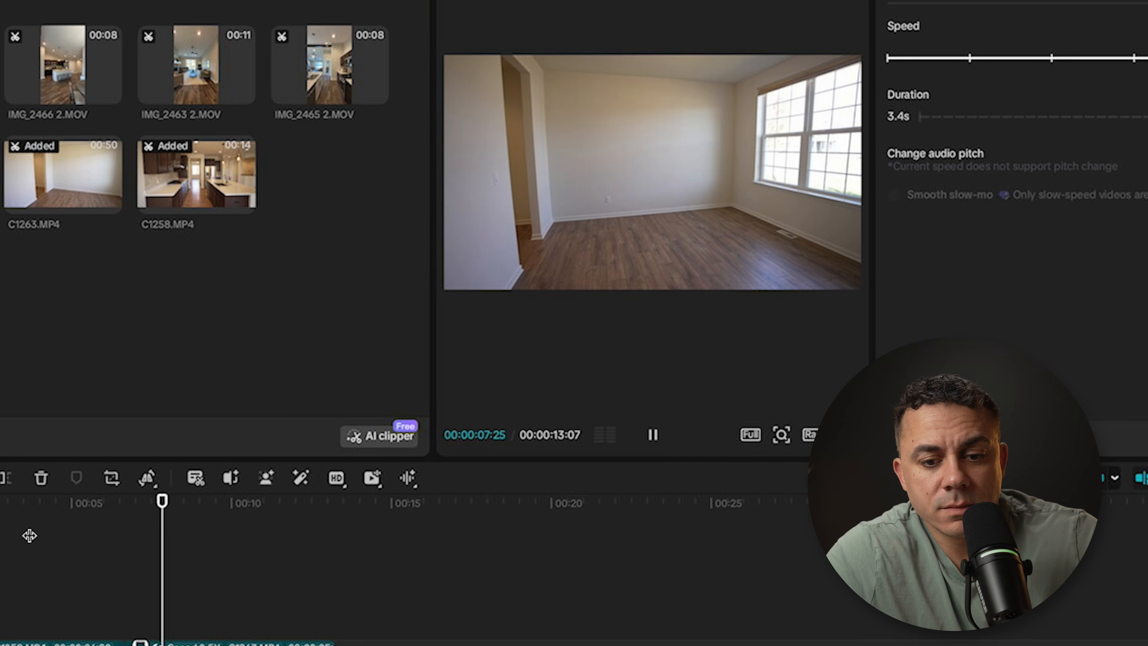
{"action": "key", "text": "space"}
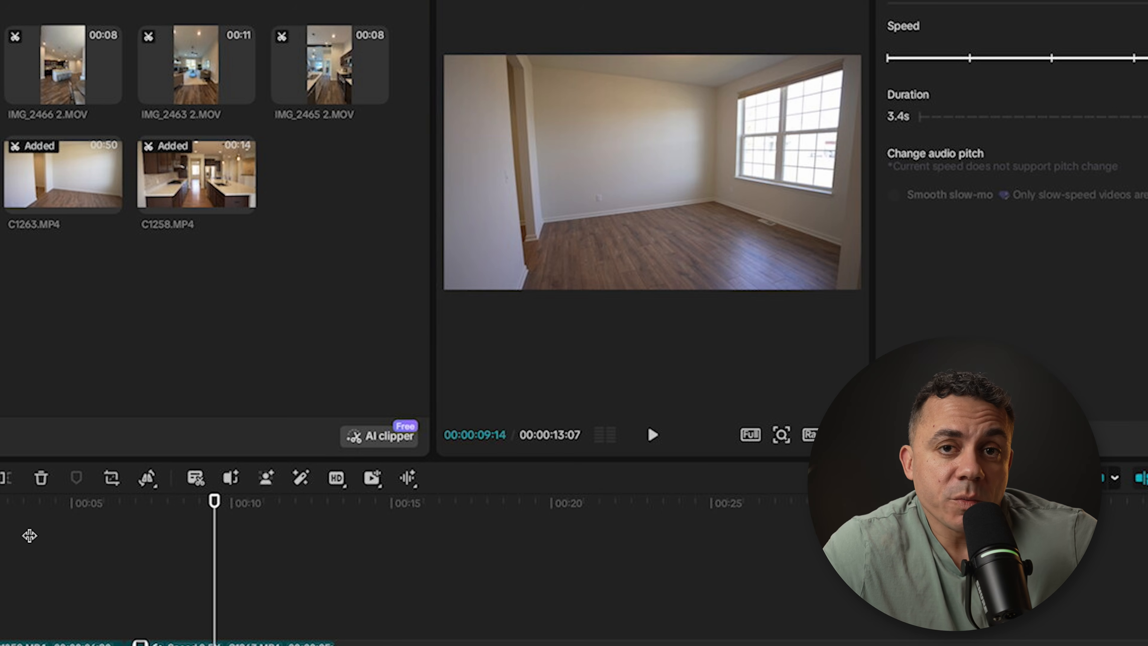
{"action": "left_click", "coordinate": [87, 523]}
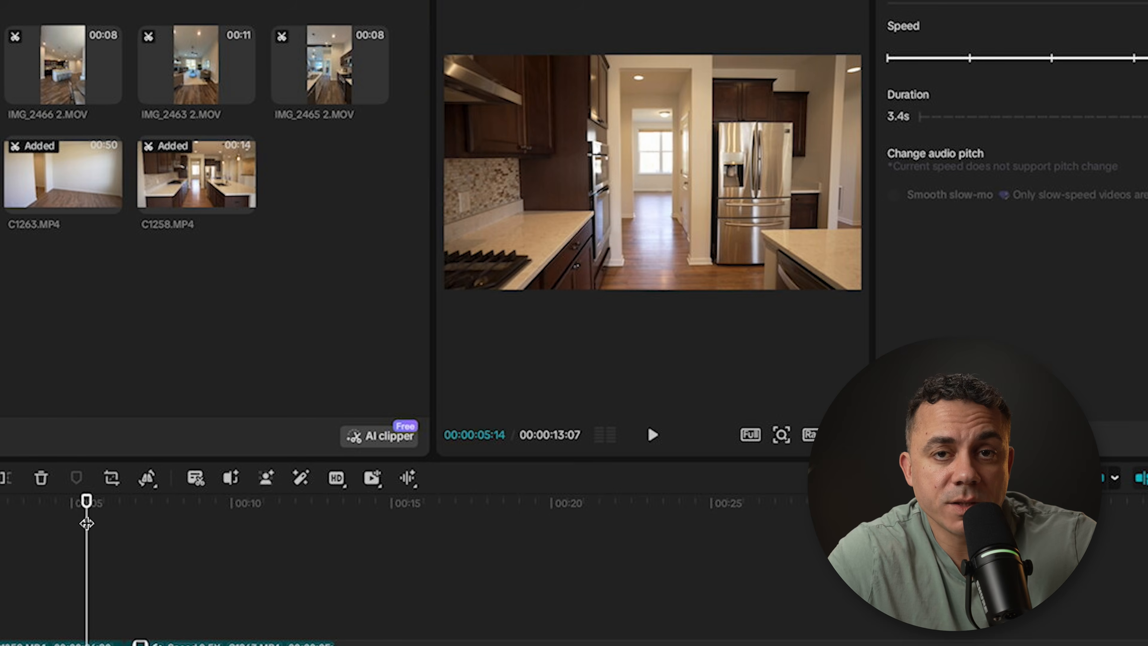